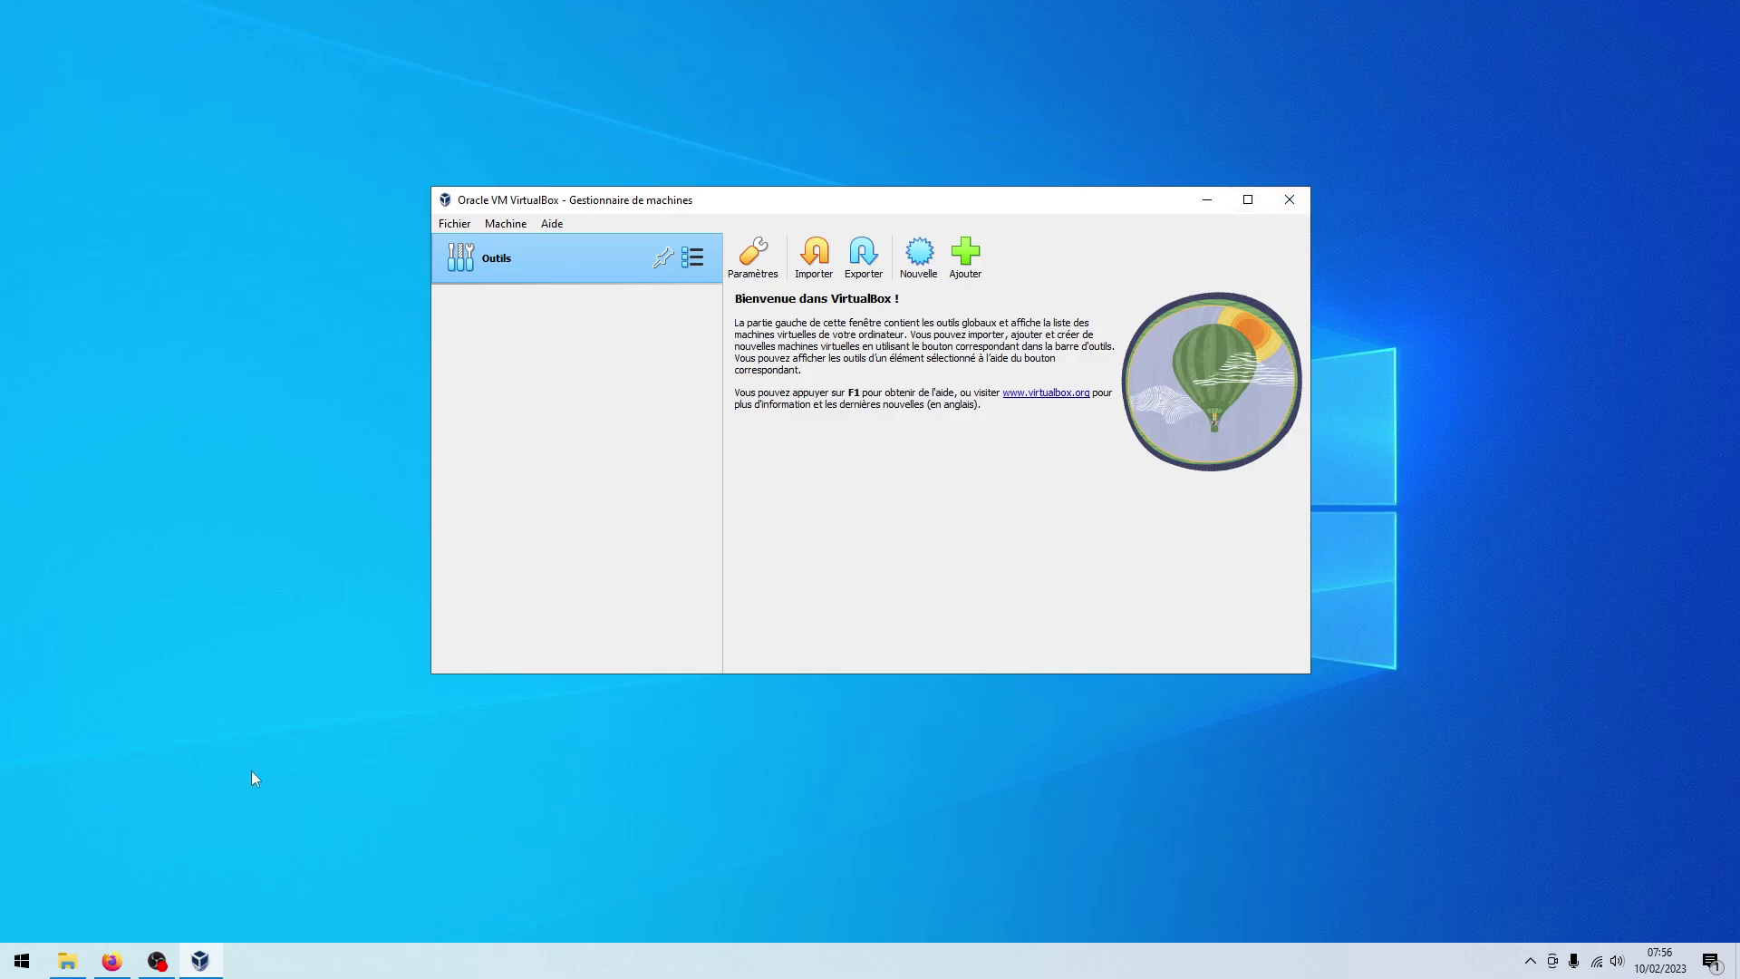
# Bring the kali.org site forward and open its Get Kali page
pyautogui.click(112, 963)
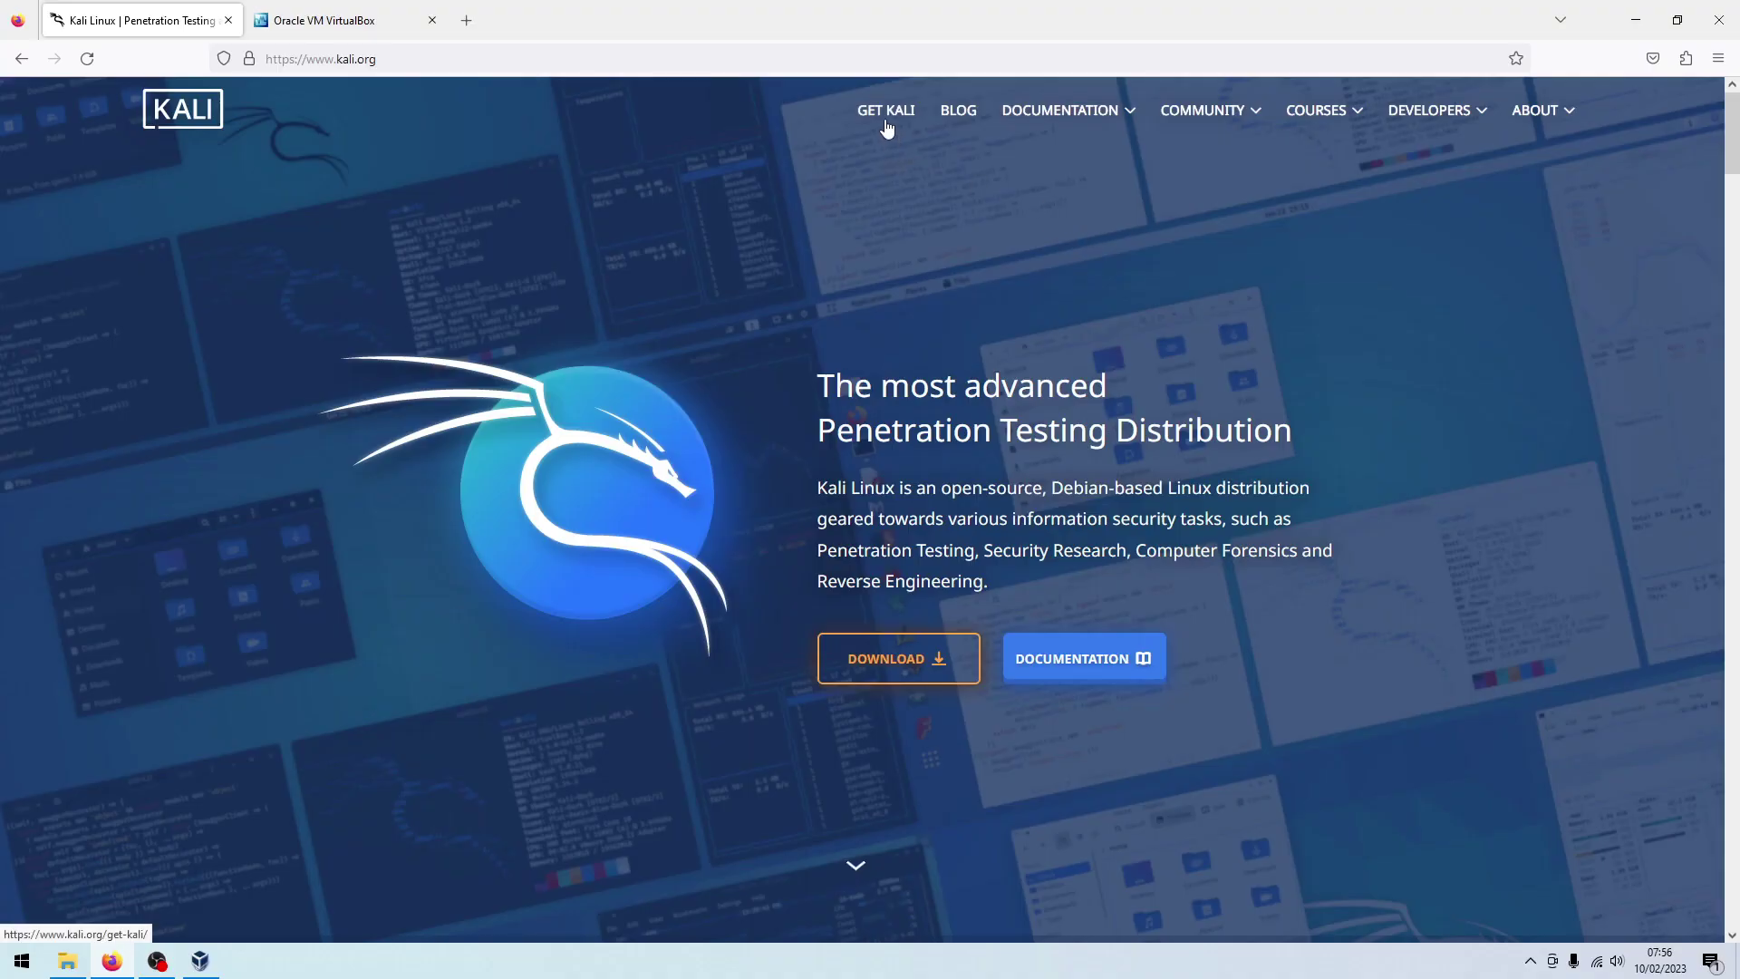
pyautogui.click(887, 123)
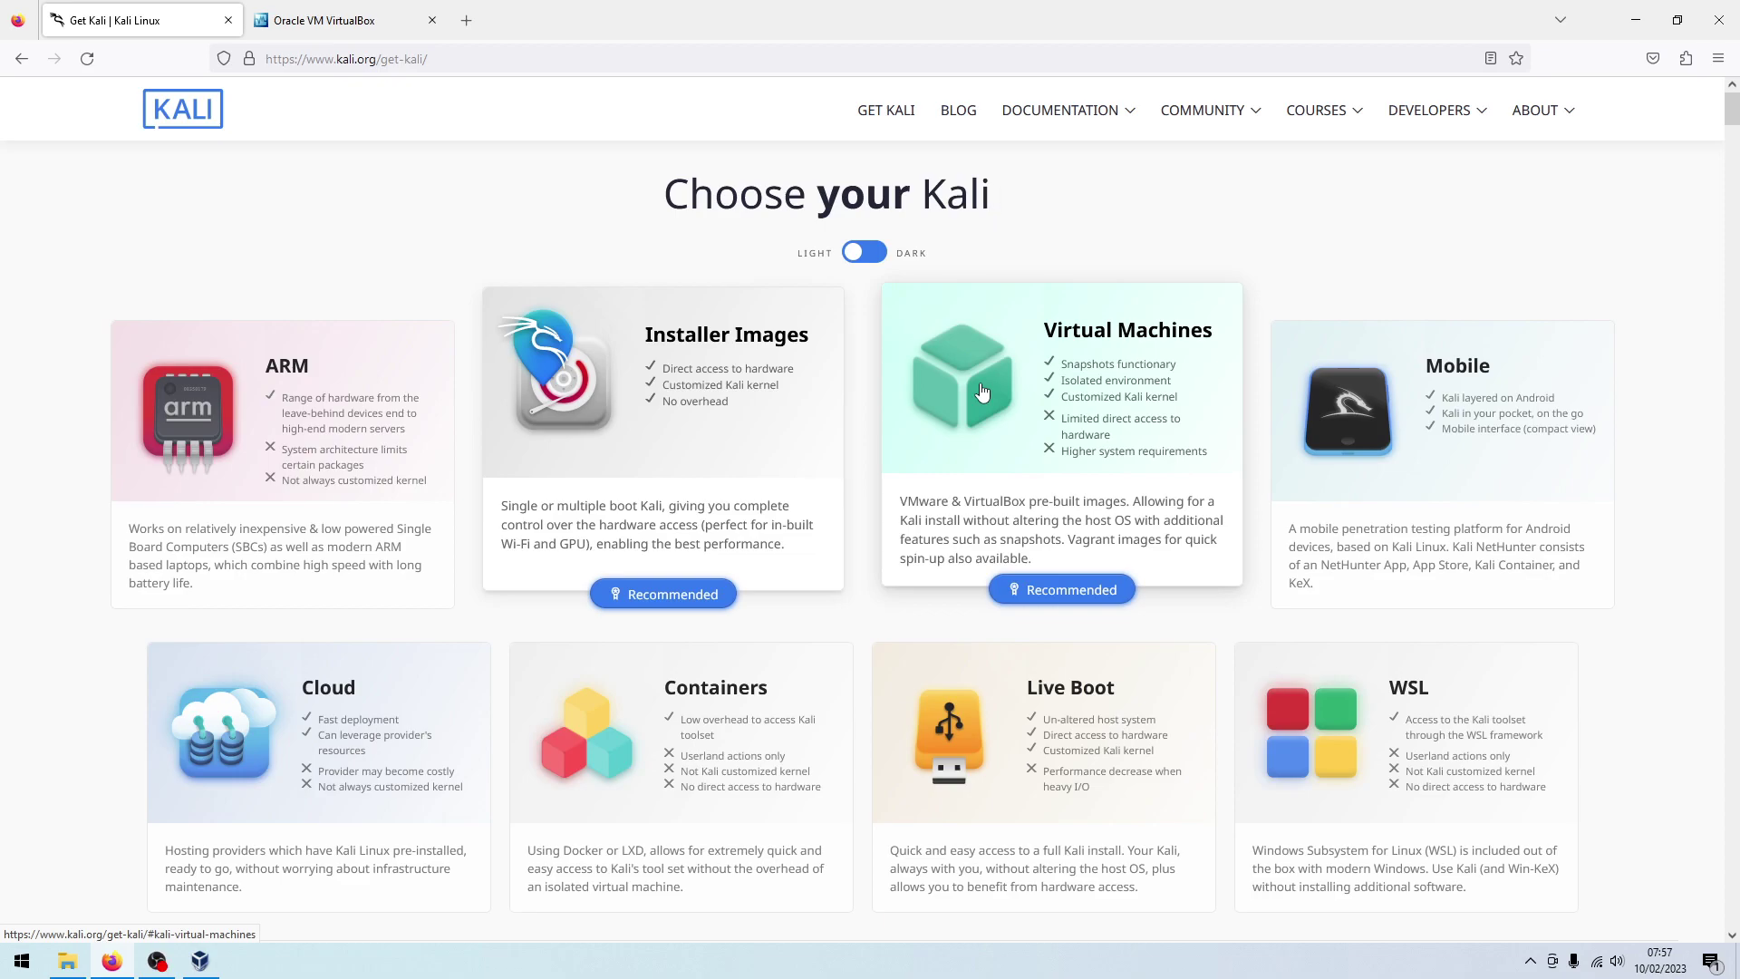
# Download the 64-bit VirtualBox image from Kali's Virtual Machines section
pyautogui.click(982, 391)
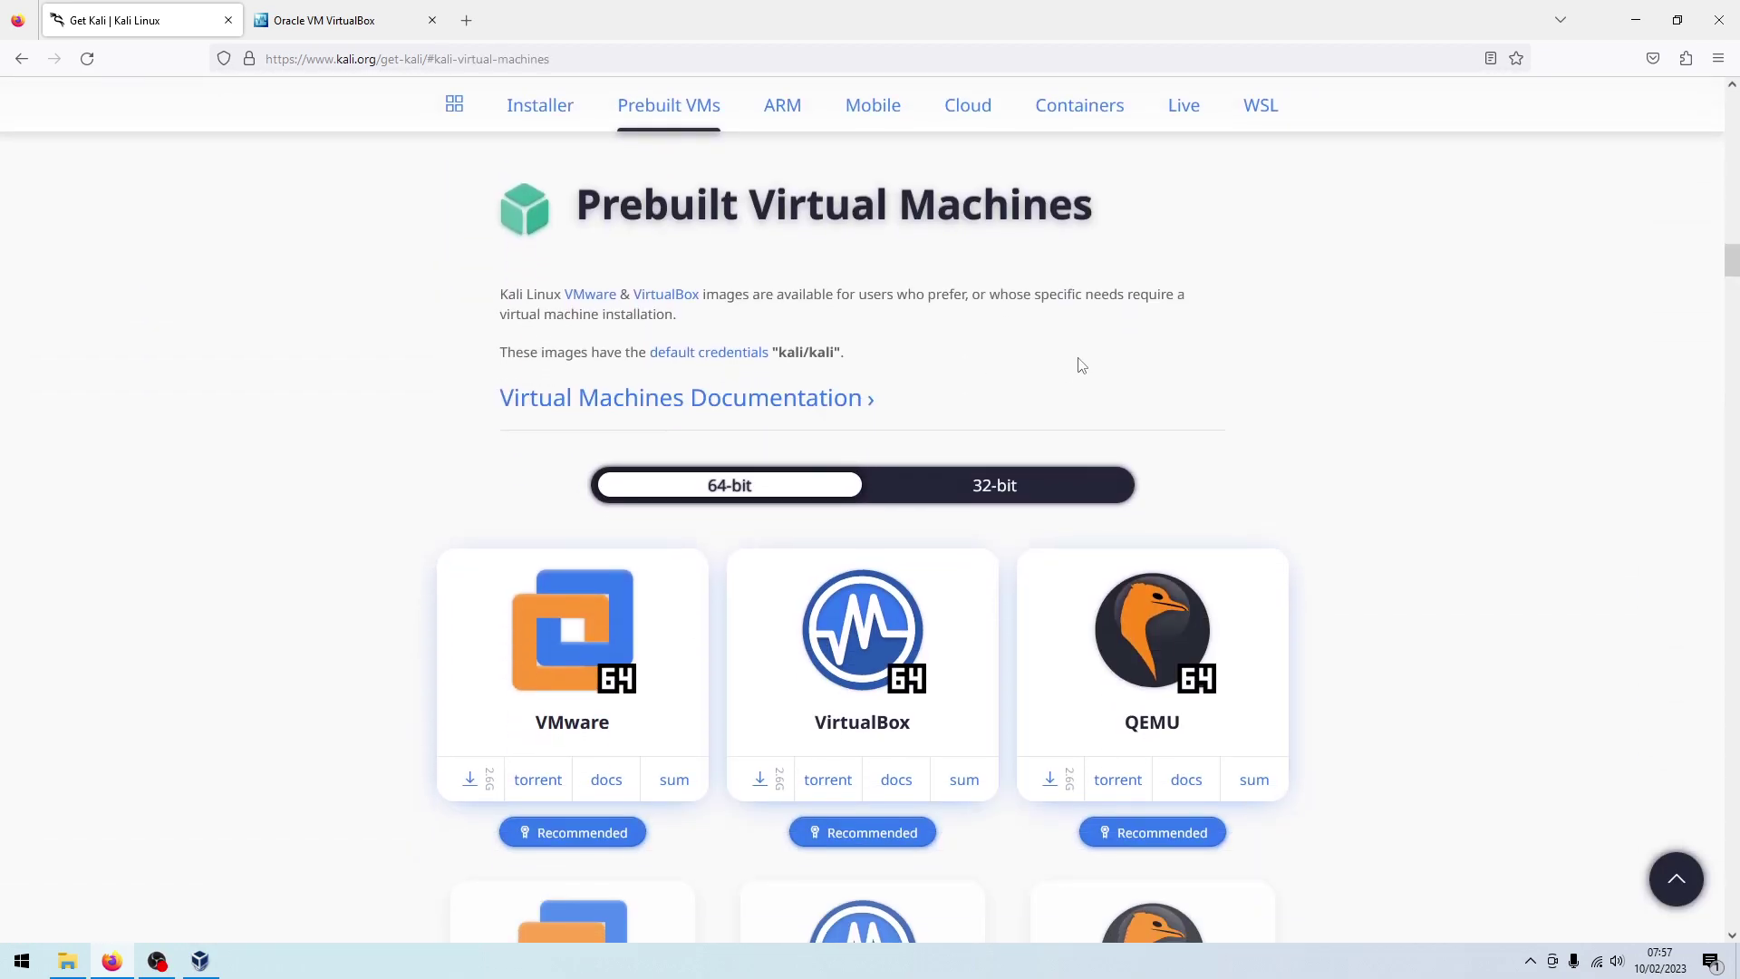
pyautogui.scroll(-4, 1282, 350)
pyautogui.scroll(4, 1411, 377)
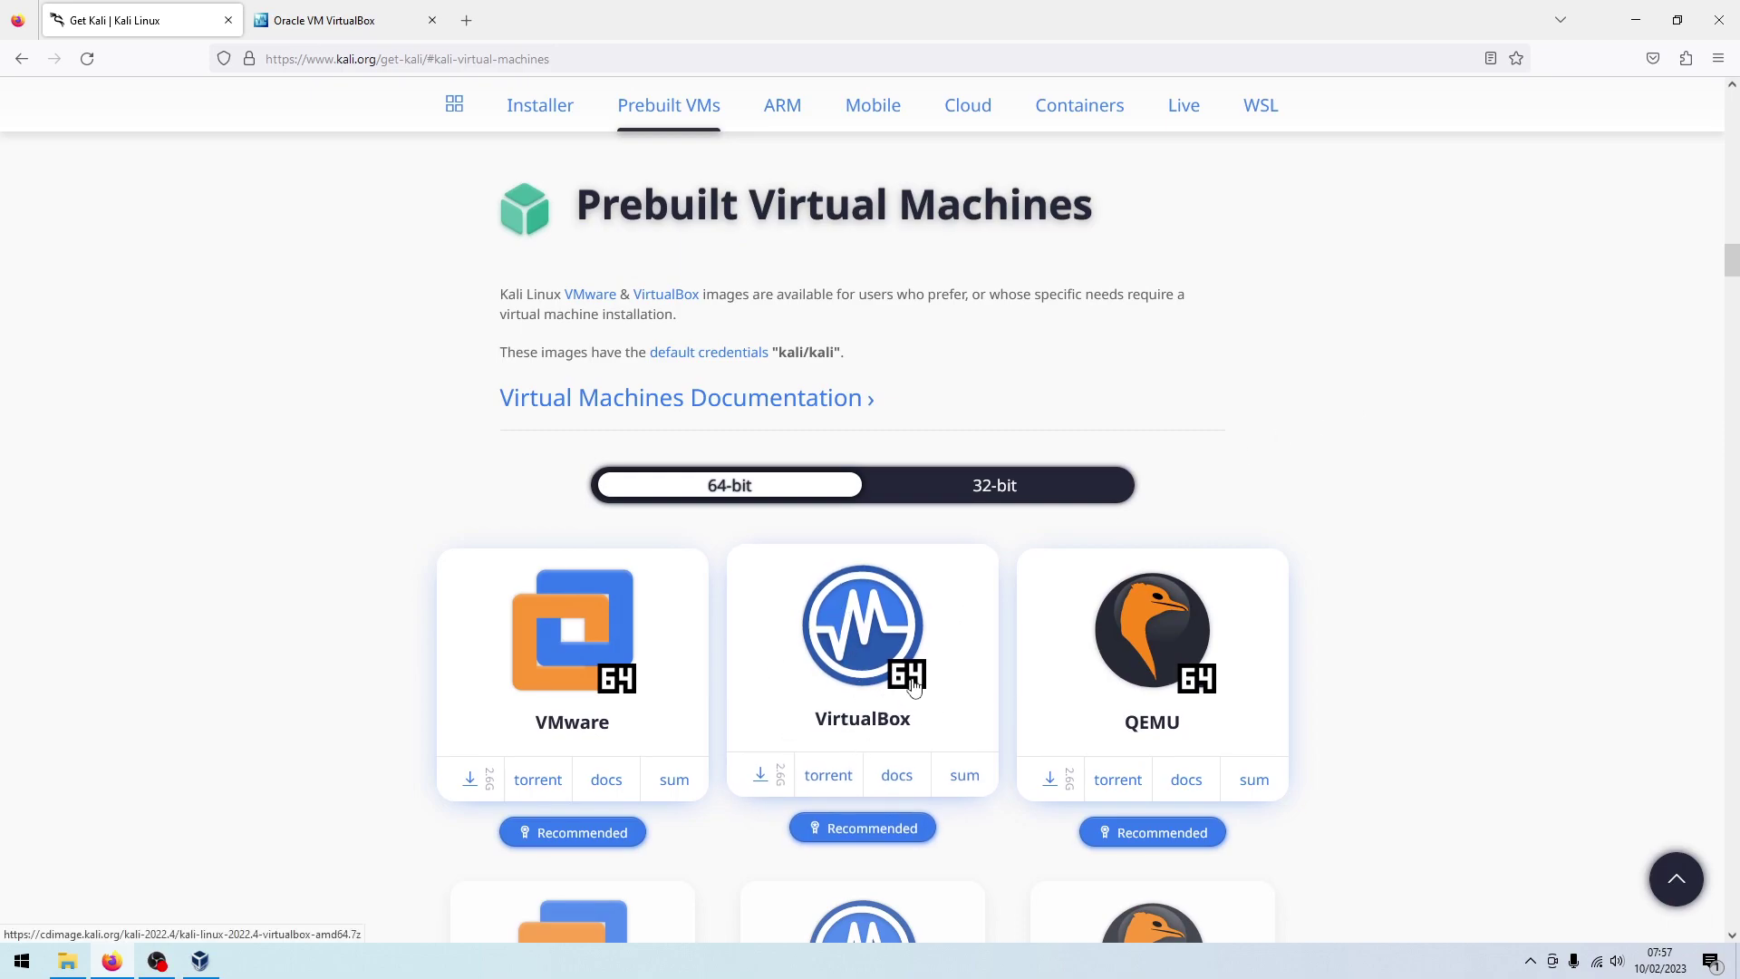
pyautogui.click(1061, 492)
pyautogui.click(785, 489)
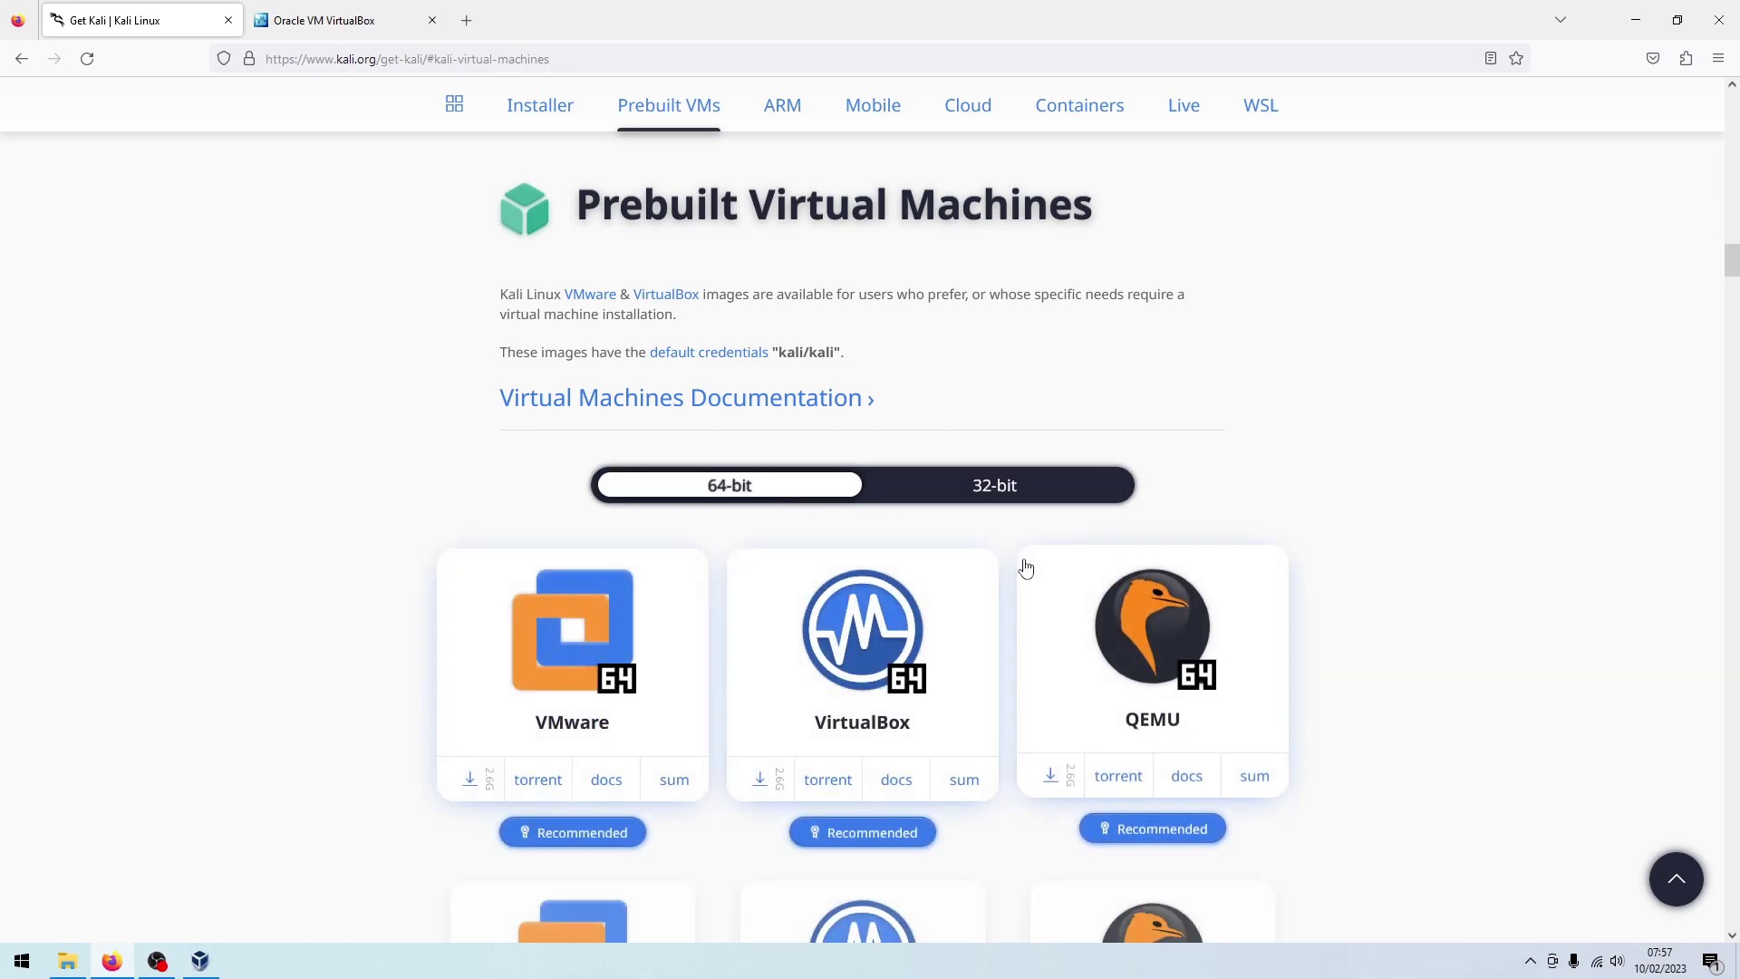
pyautogui.click(762, 777)
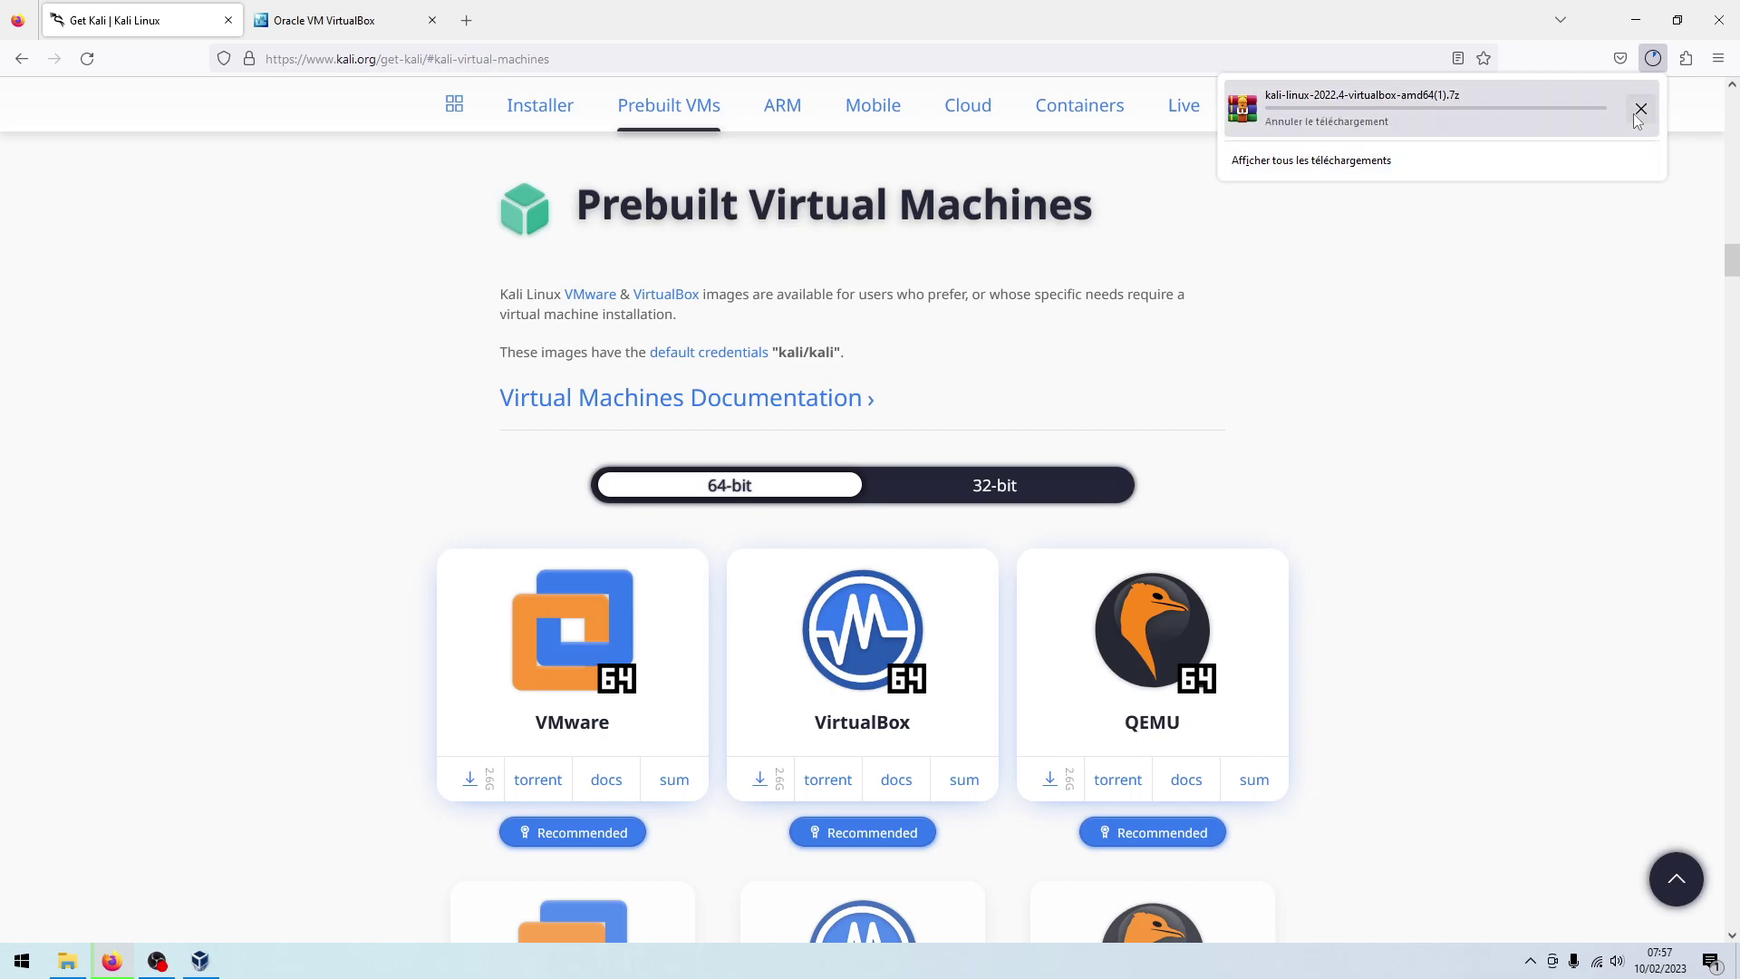
pyautogui.click(238, 5)
# Switch to the virtualbox.org tab, reload it and go to its Downloads page
pyautogui.click(269, 9)
pyautogui.moveTo(337, 60); pyautogui.dragTo(413, 60)
pyautogui.press('Return')
pyautogui.click(50, 308)
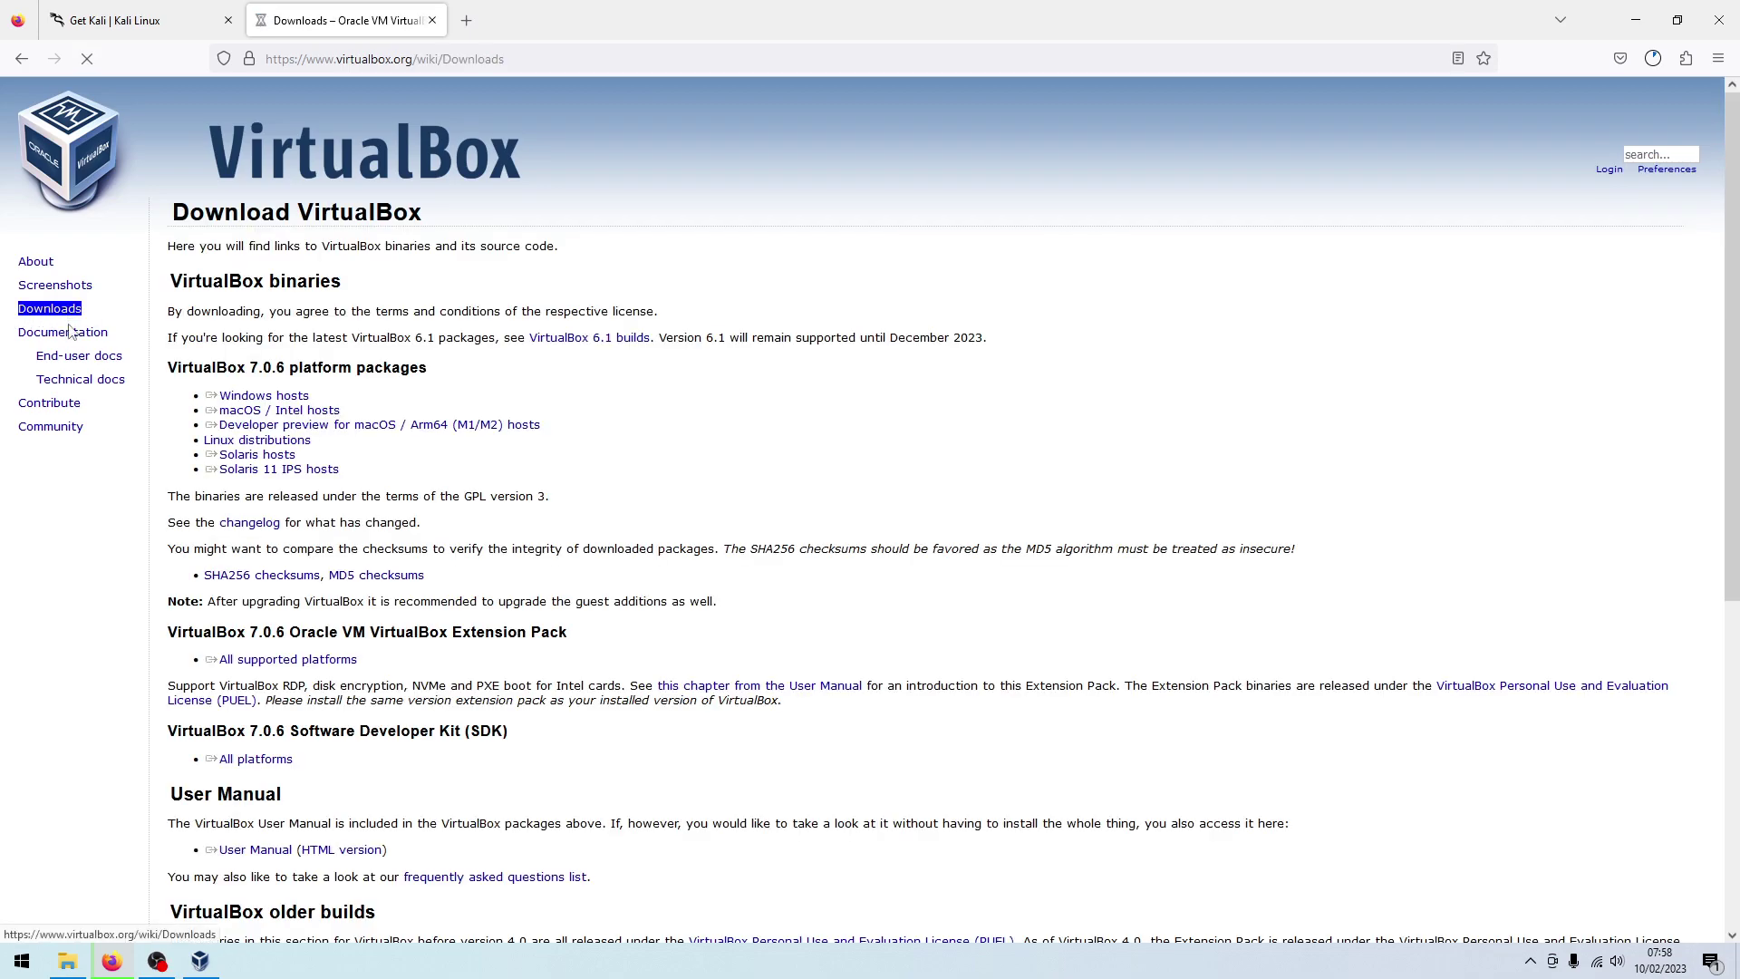
# Download the VirtualBox 7.0.6 Windows hosts installer and show Firefox's downloads list
pyautogui.click(246, 398)
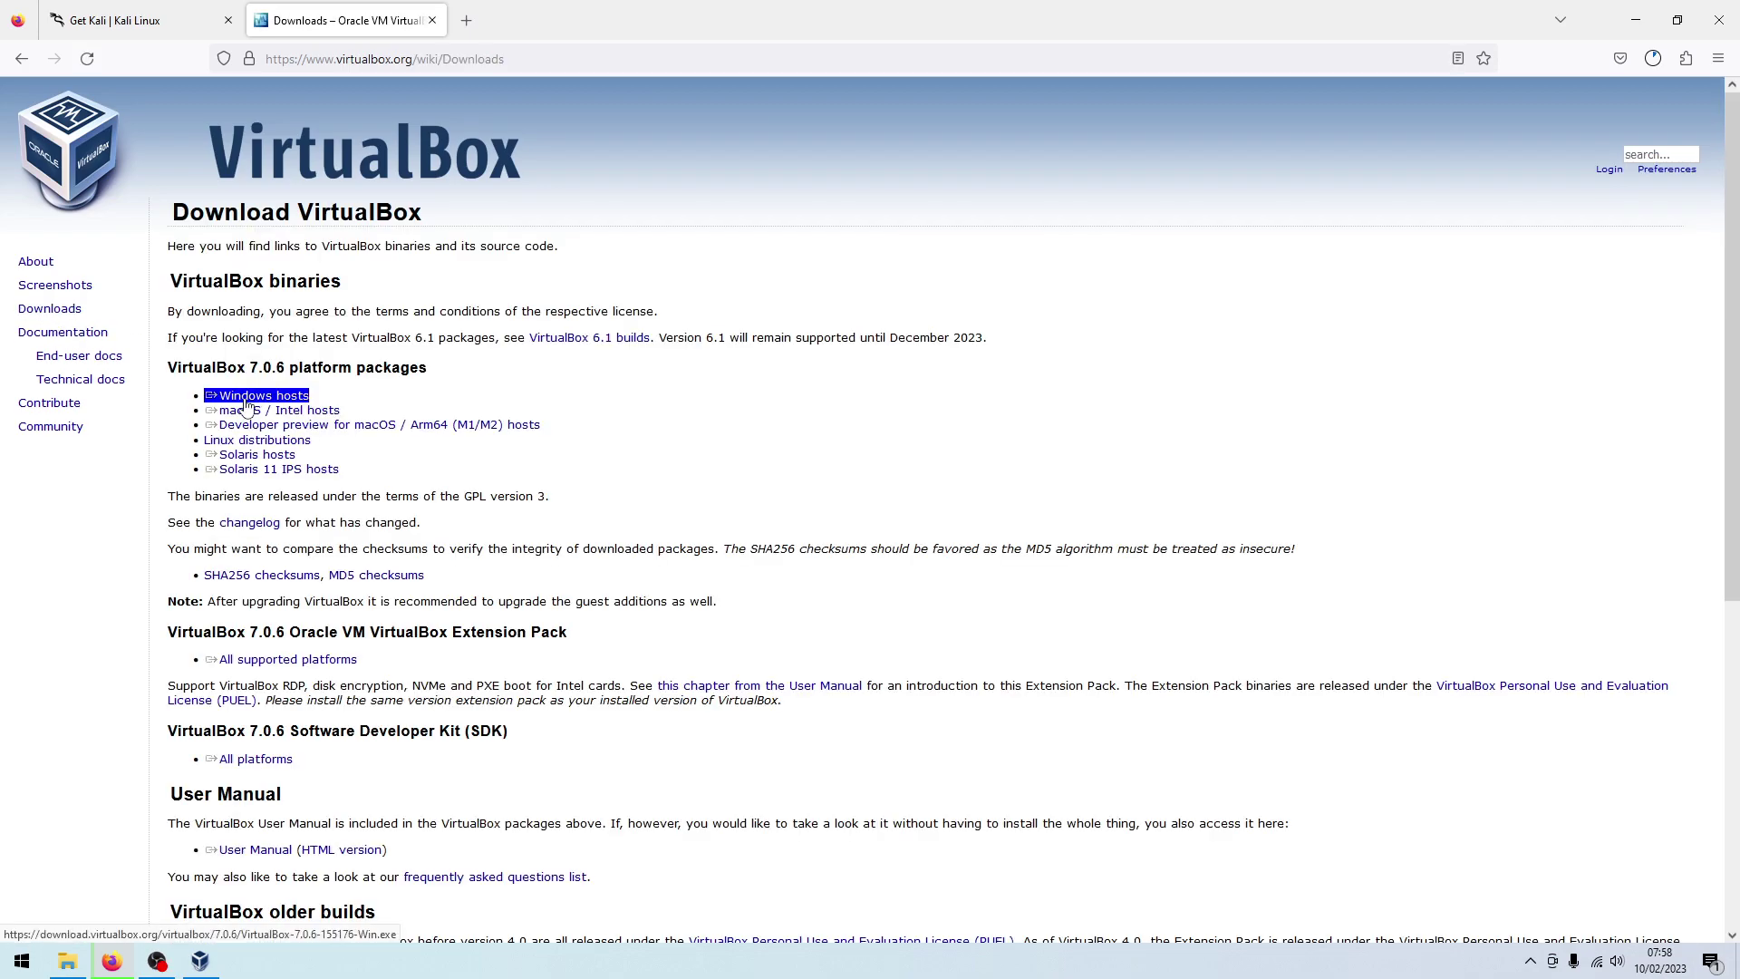
pyautogui.click(258, 398)
pyautogui.click(275, 400)
pyautogui.click(234, 401)
pyautogui.click(1651, 60)
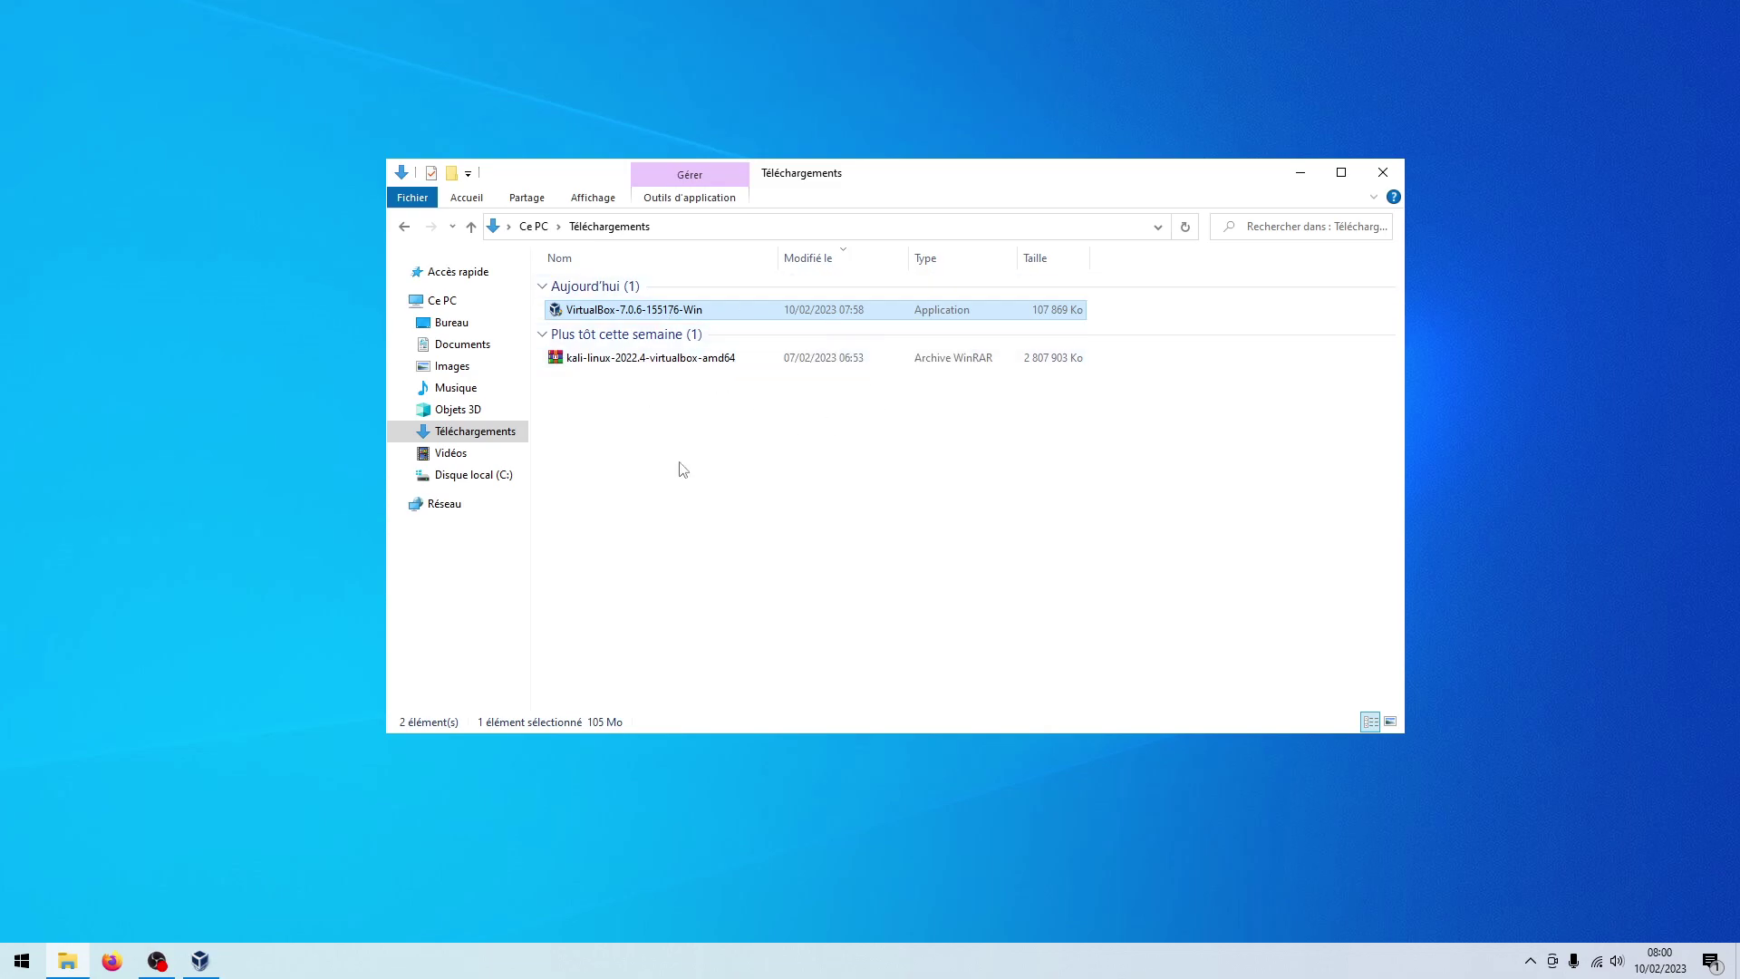
# Extract kali-linux-2022.4-virtualbox-amd64 with WinRAR into its own same-named folder
pyautogui.click(728, 356)
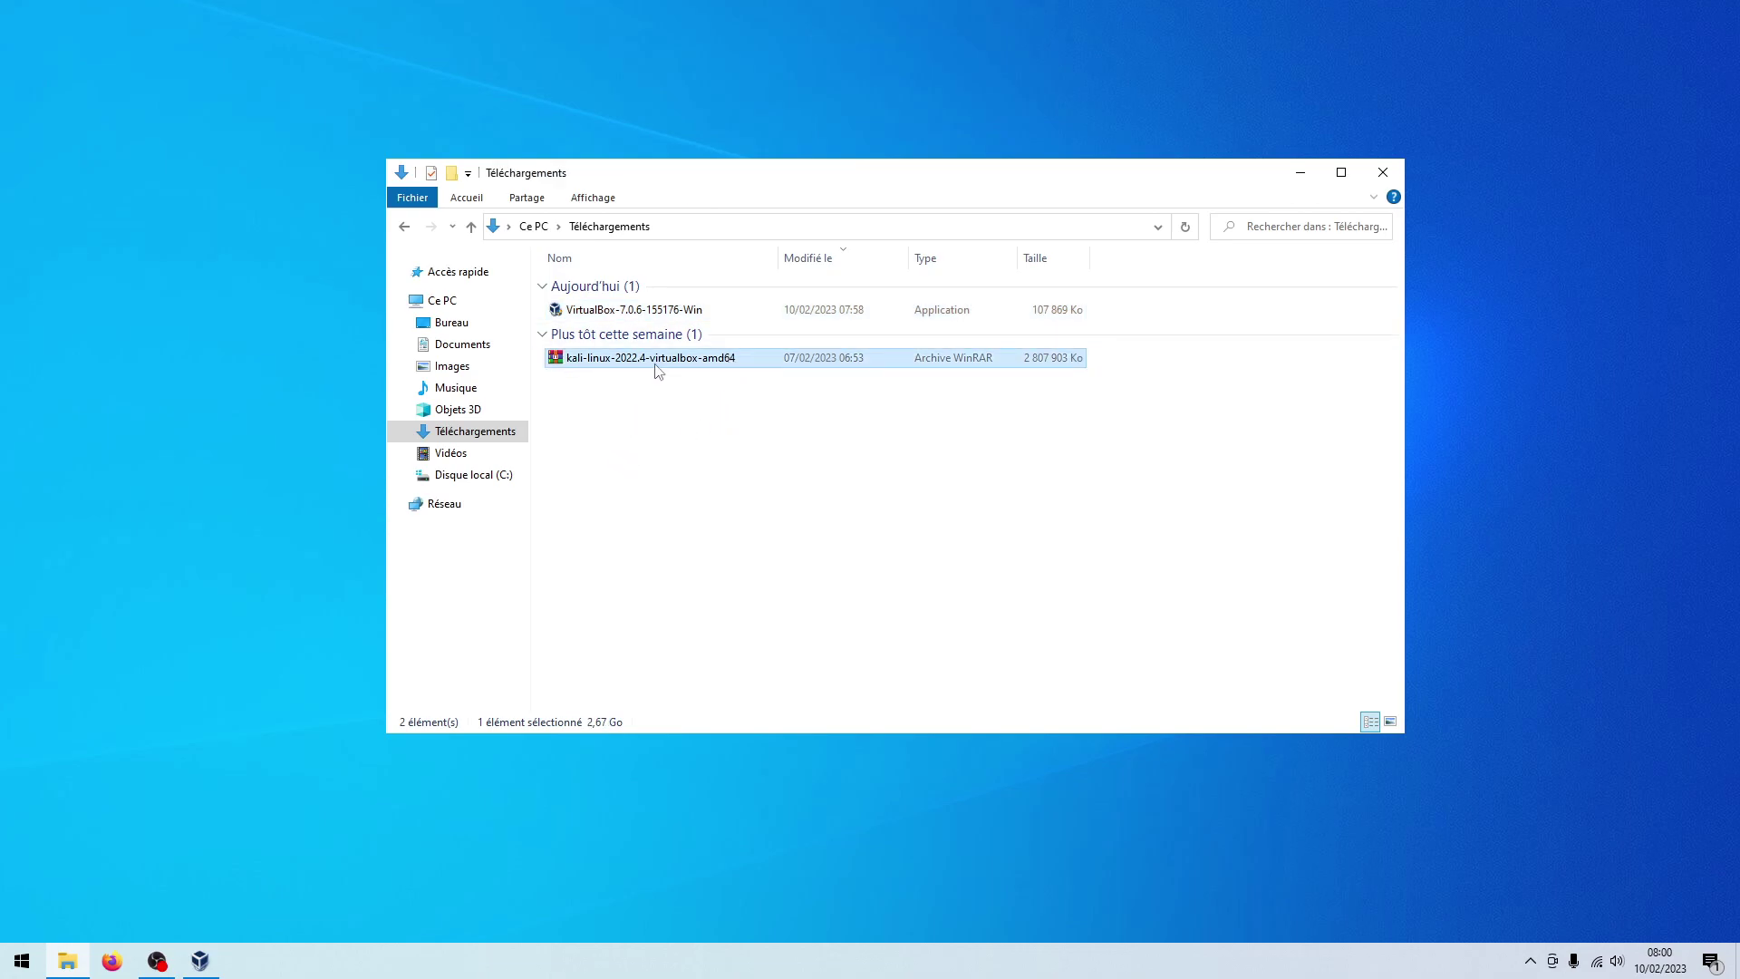
pyautogui.rightClick(658, 370)
pyautogui.click(739, 459)
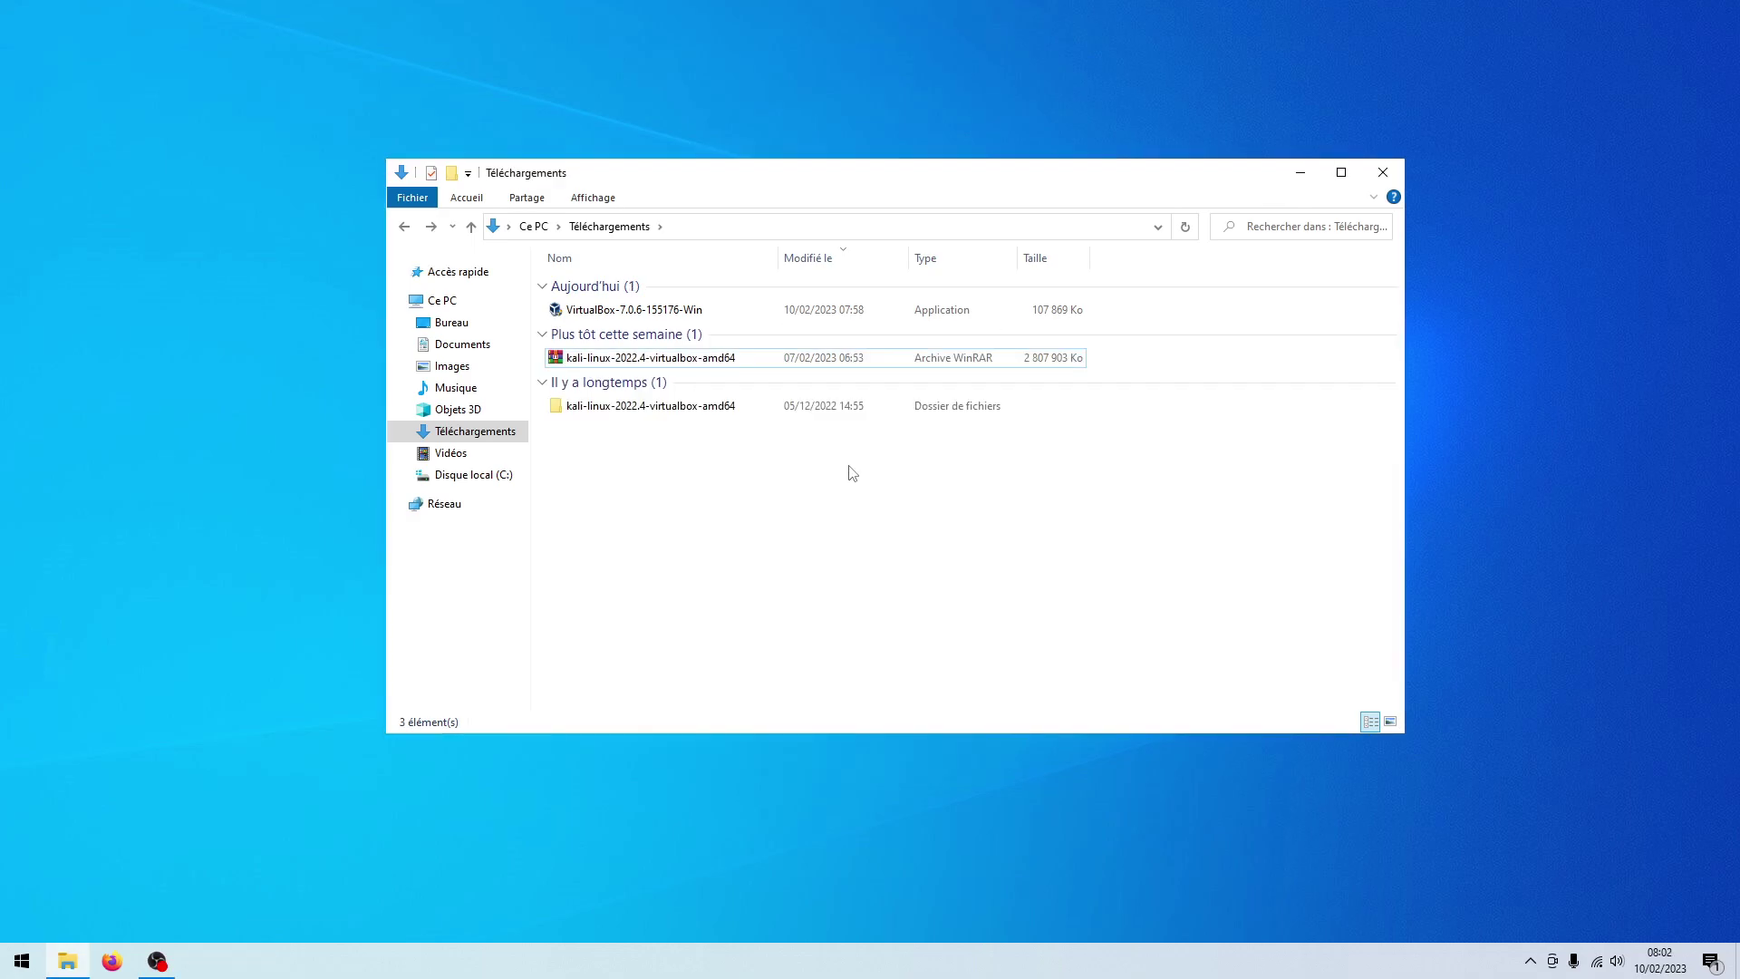
# Launch Oracle VM VirtualBox through Windows search for 'virt'
pyautogui.press('super')
pyautogui.write('virt')
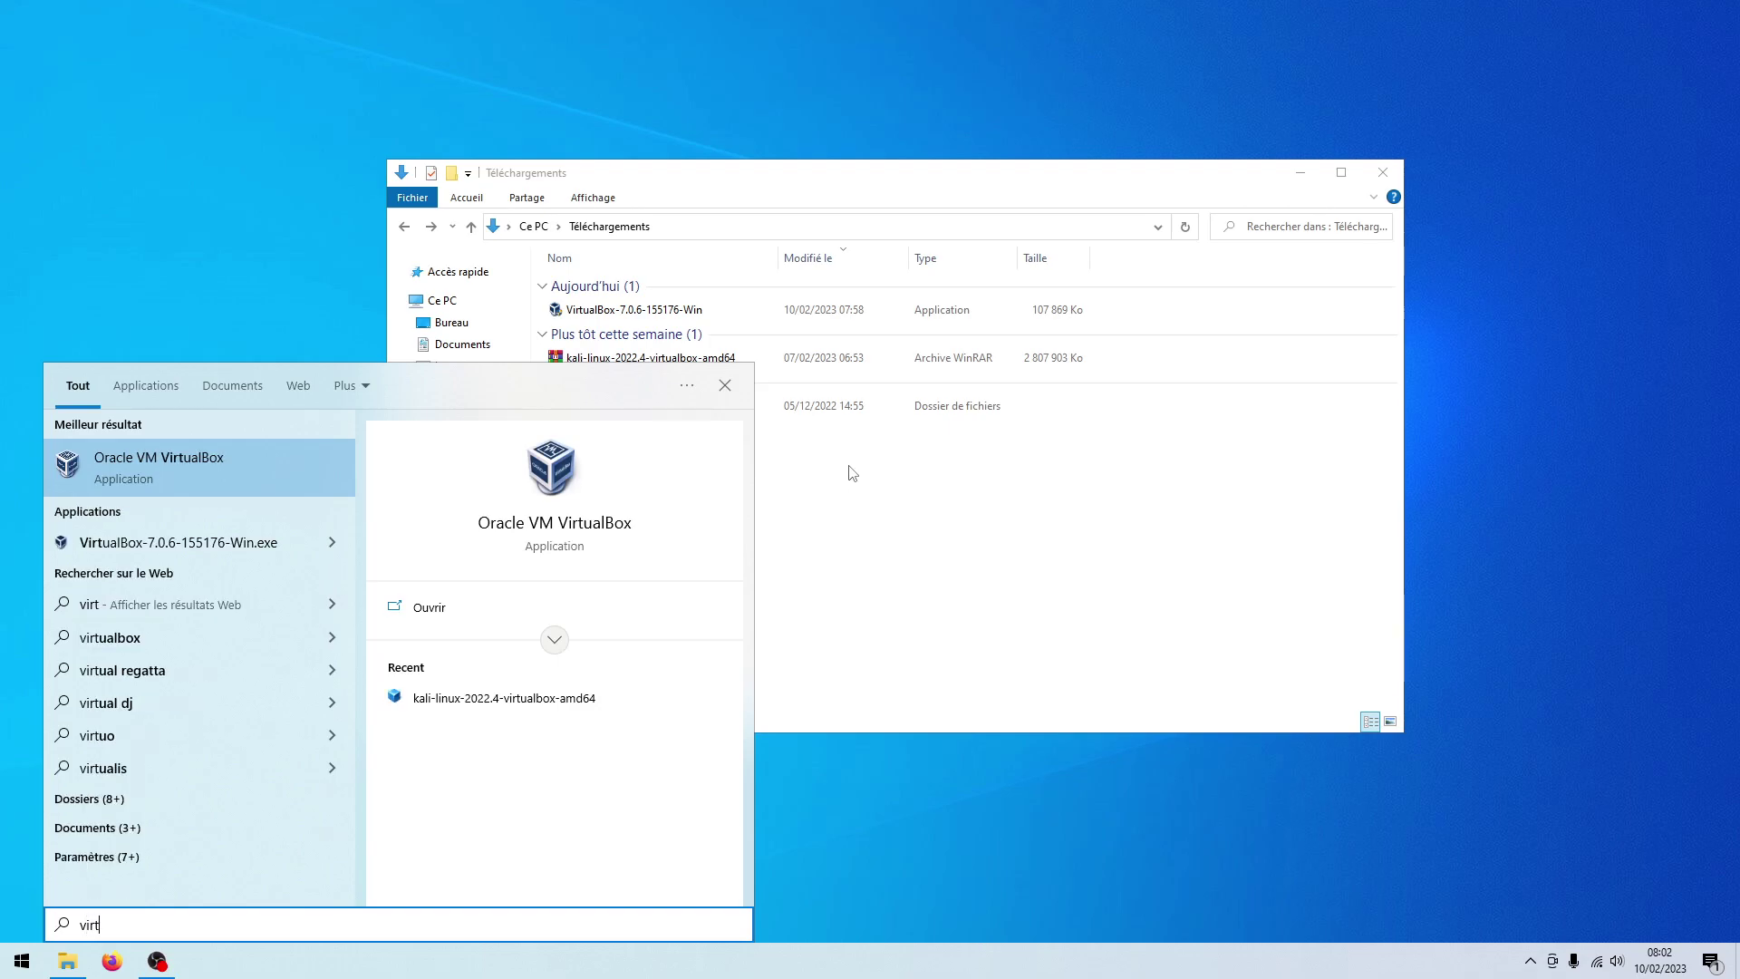
pyautogui.press('Return')
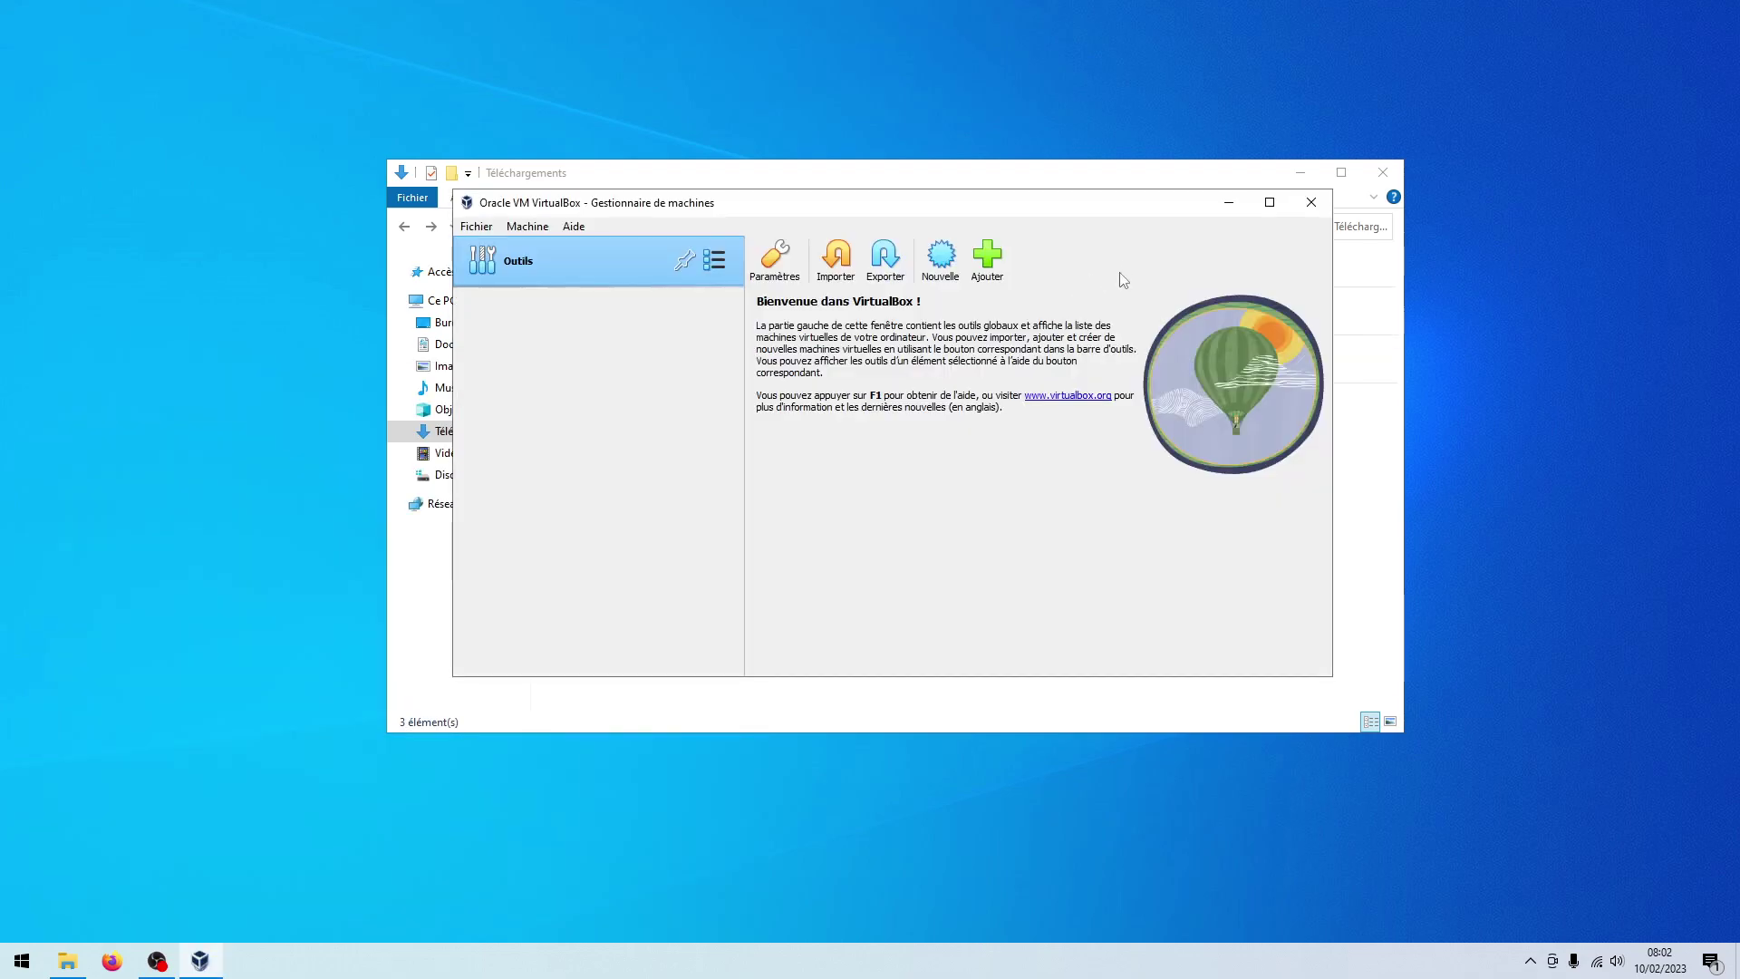
# Back in Explorer, open the extracted Kali folder and its .vbox machine file
pyautogui.click(1229, 202)
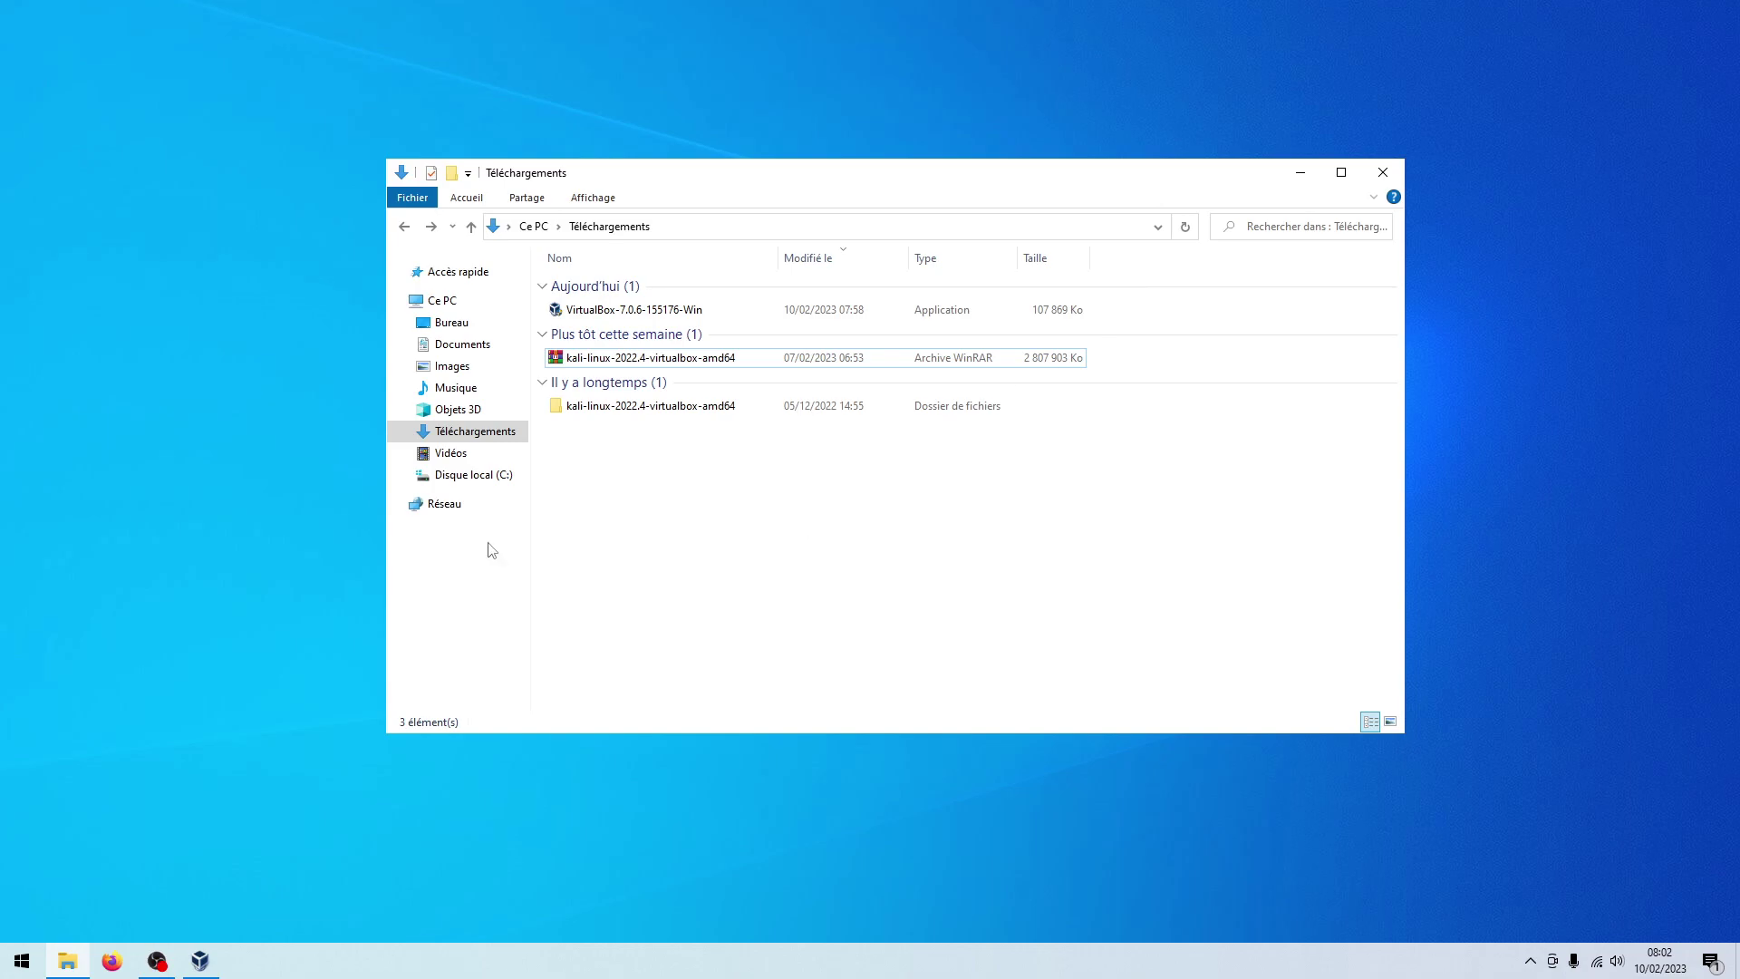
pyautogui.doubleClick(712, 417)
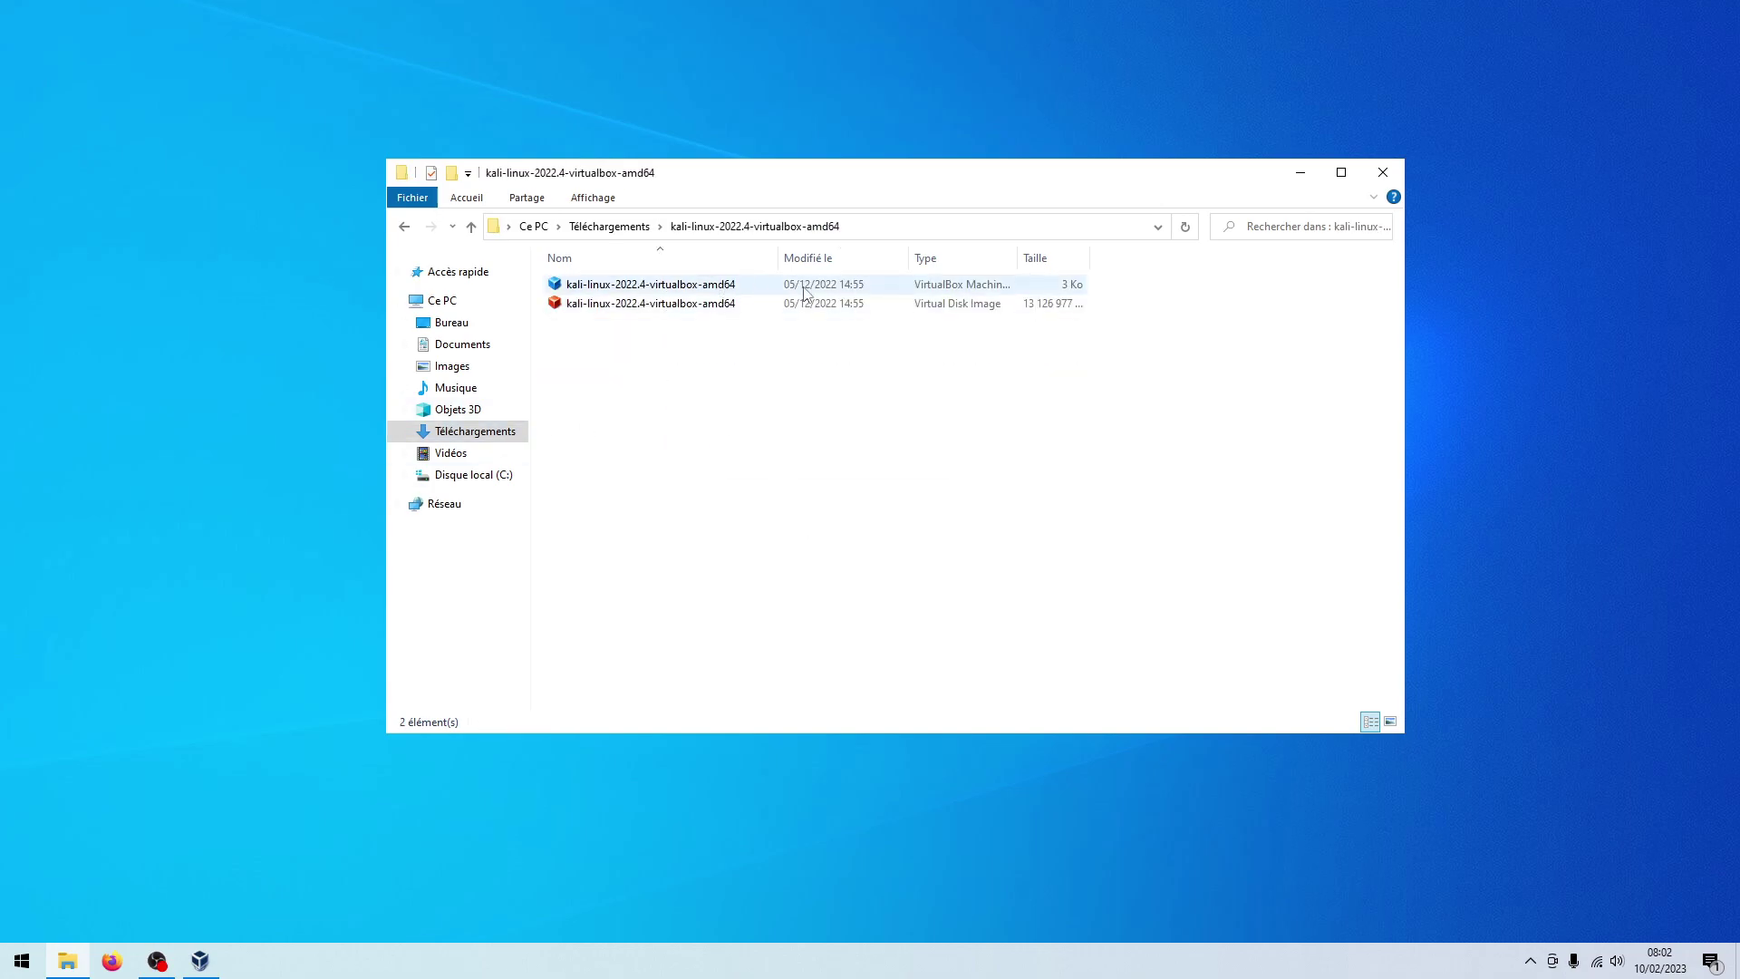
pyautogui.click(990, 288)
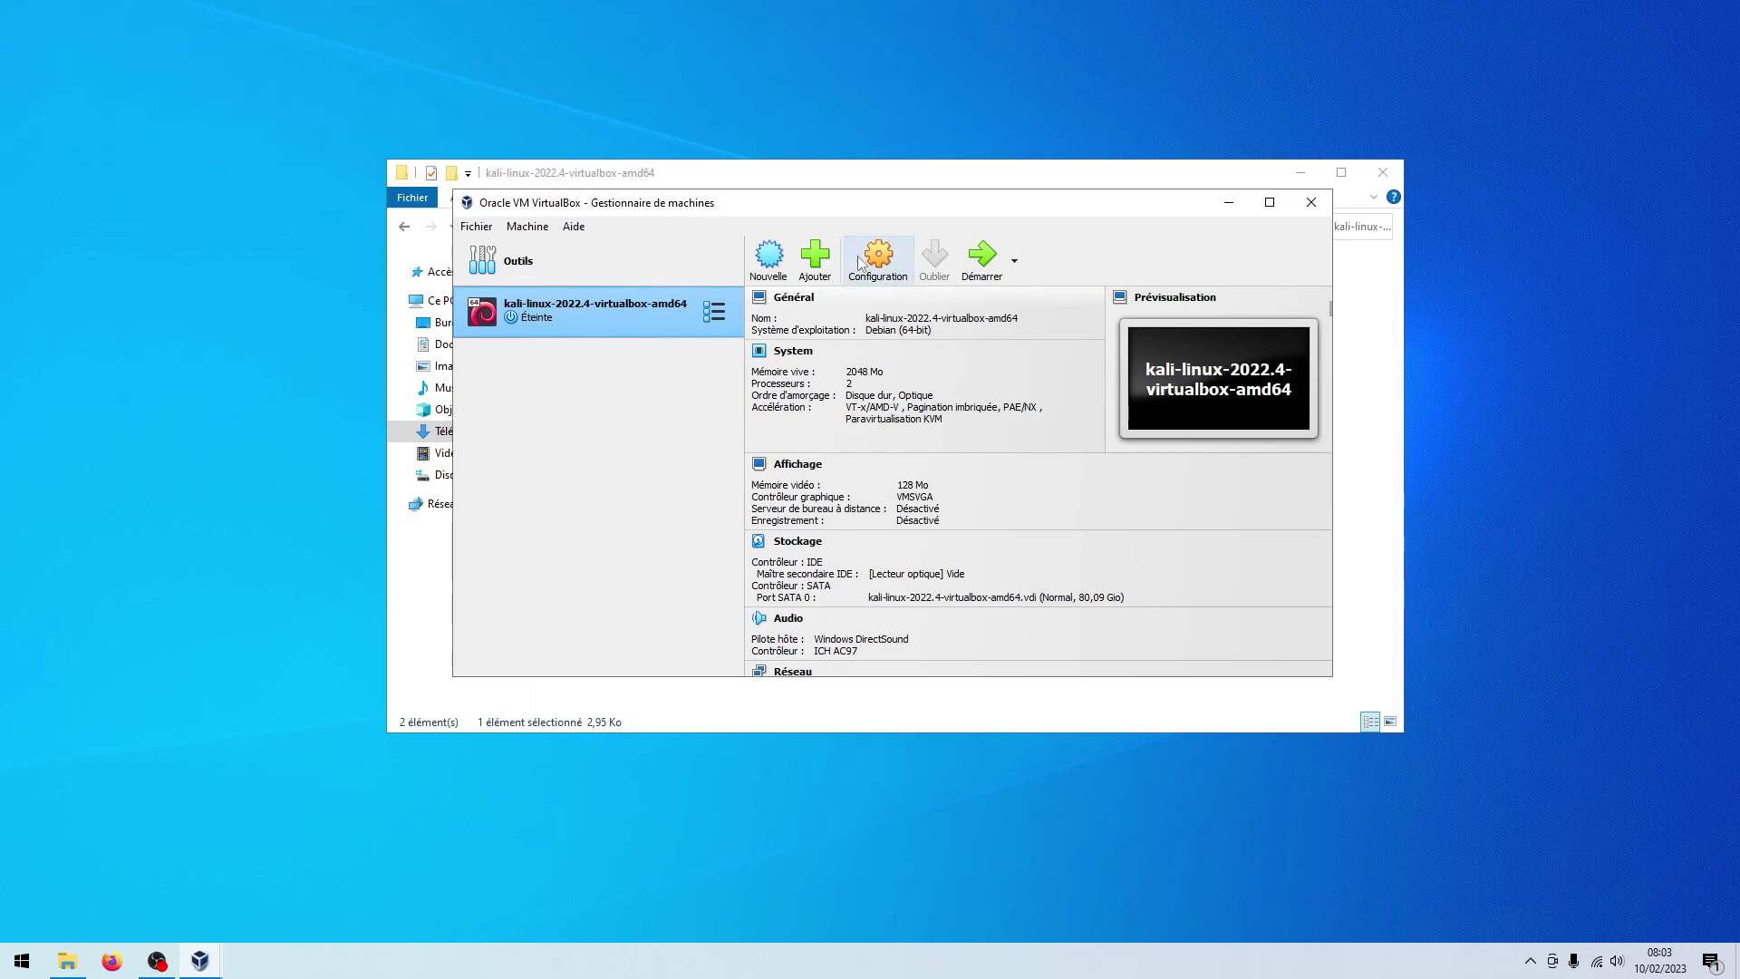
# In the Kali machine's System settings, set base memory to 6261 MB
pyautogui.click(893, 277)
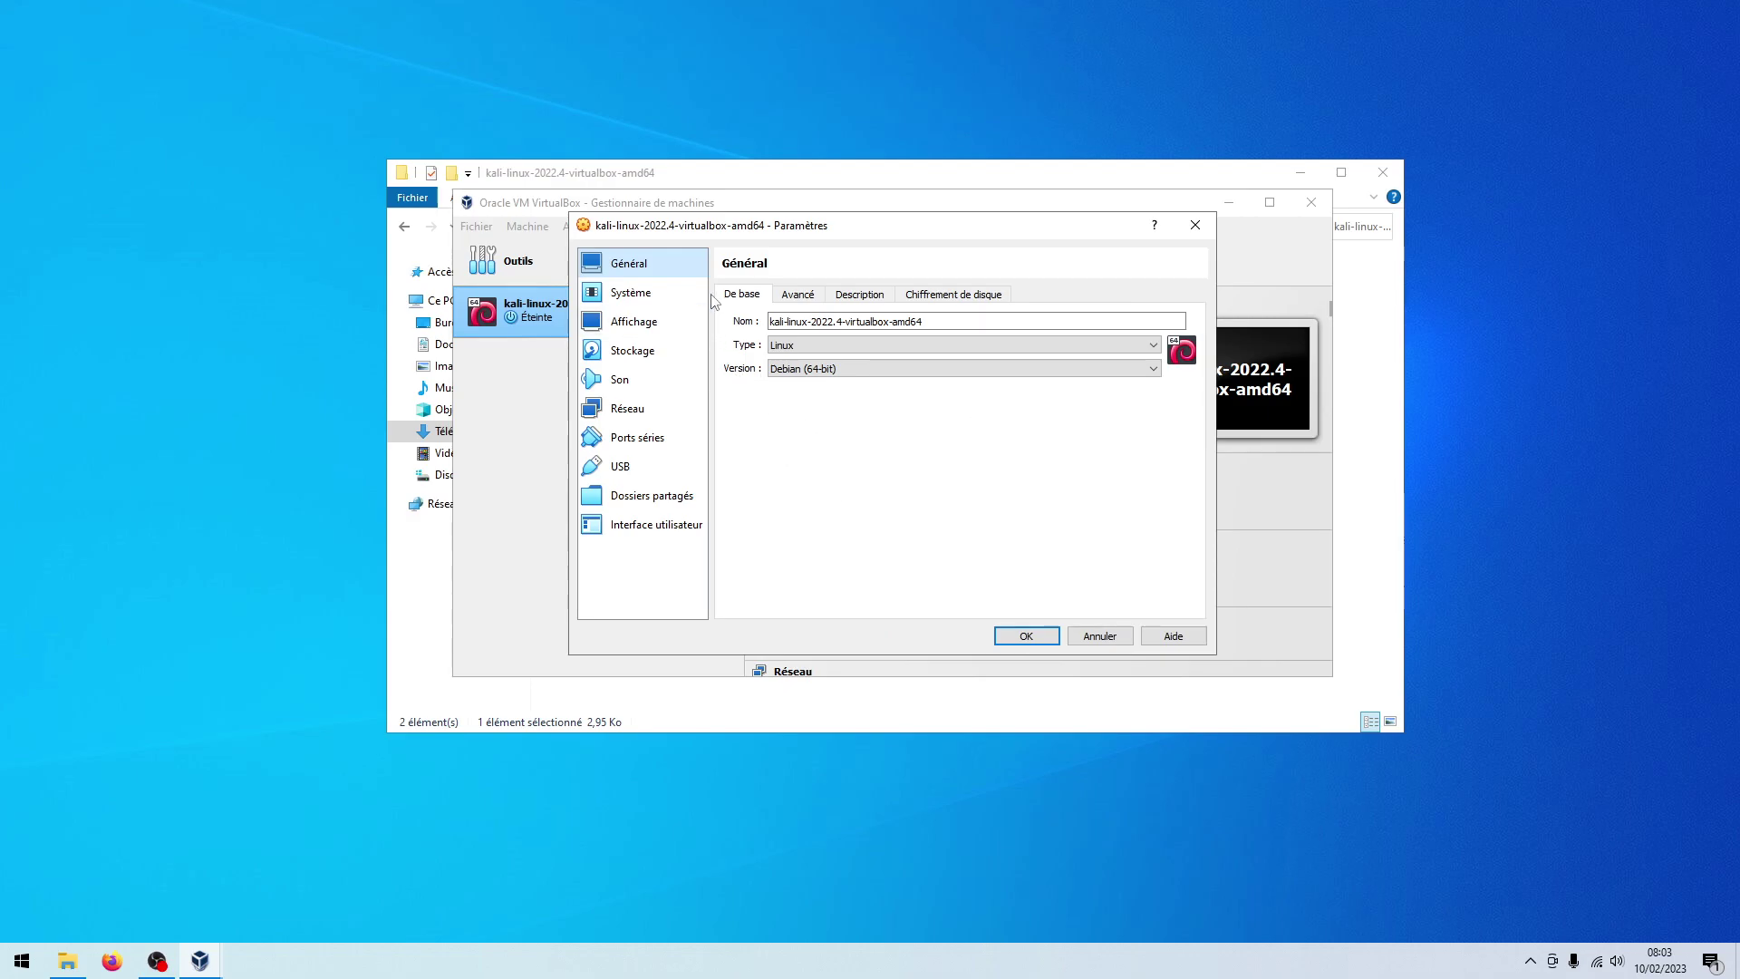
pyautogui.click(659, 301)
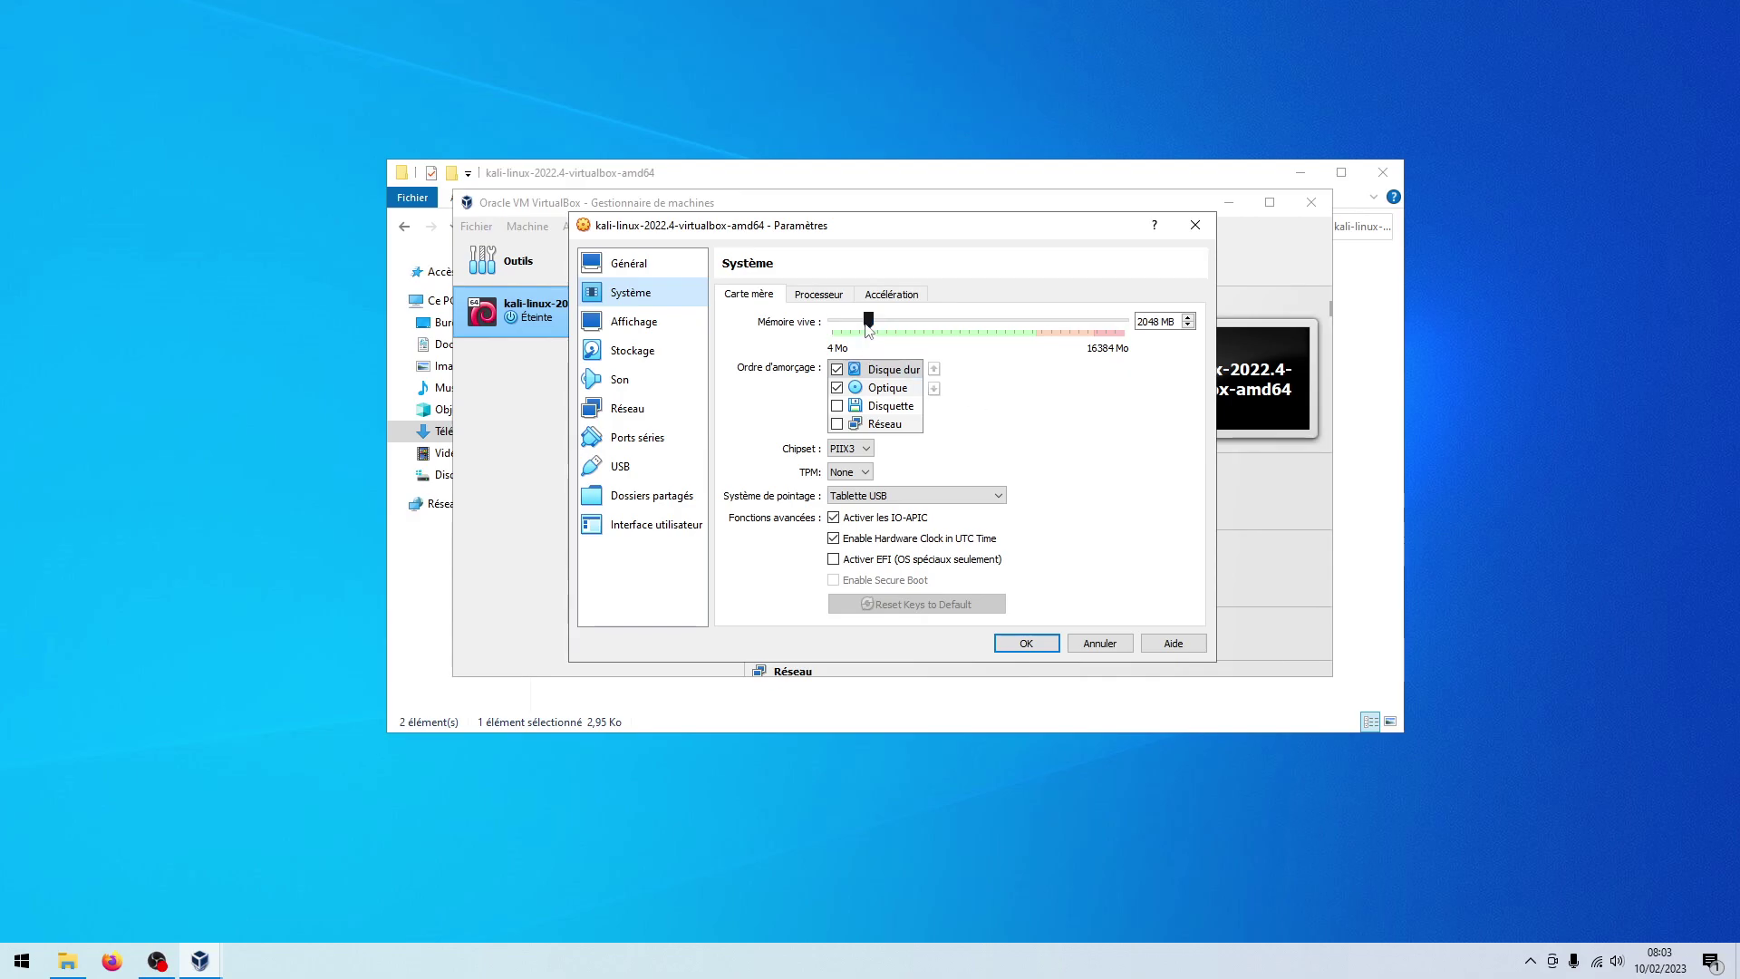
pyautogui.moveTo(868, 328); pyautogui.dragTo(948, 333)
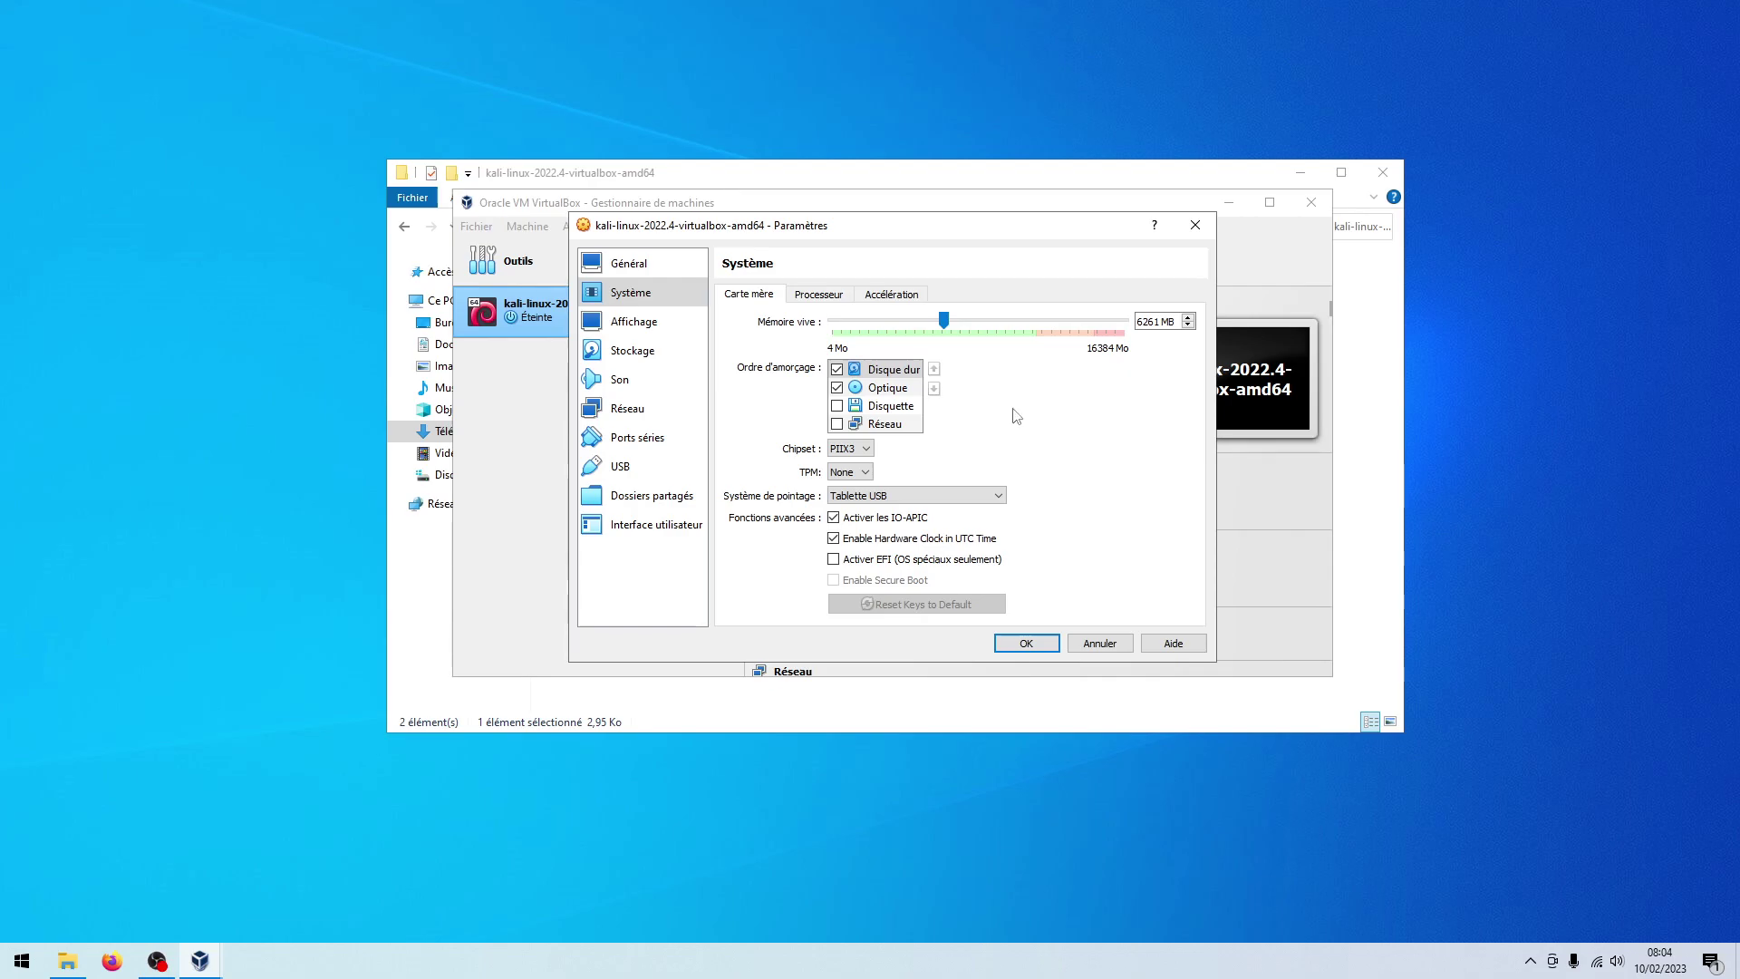
pyautogui.click(816, 296)
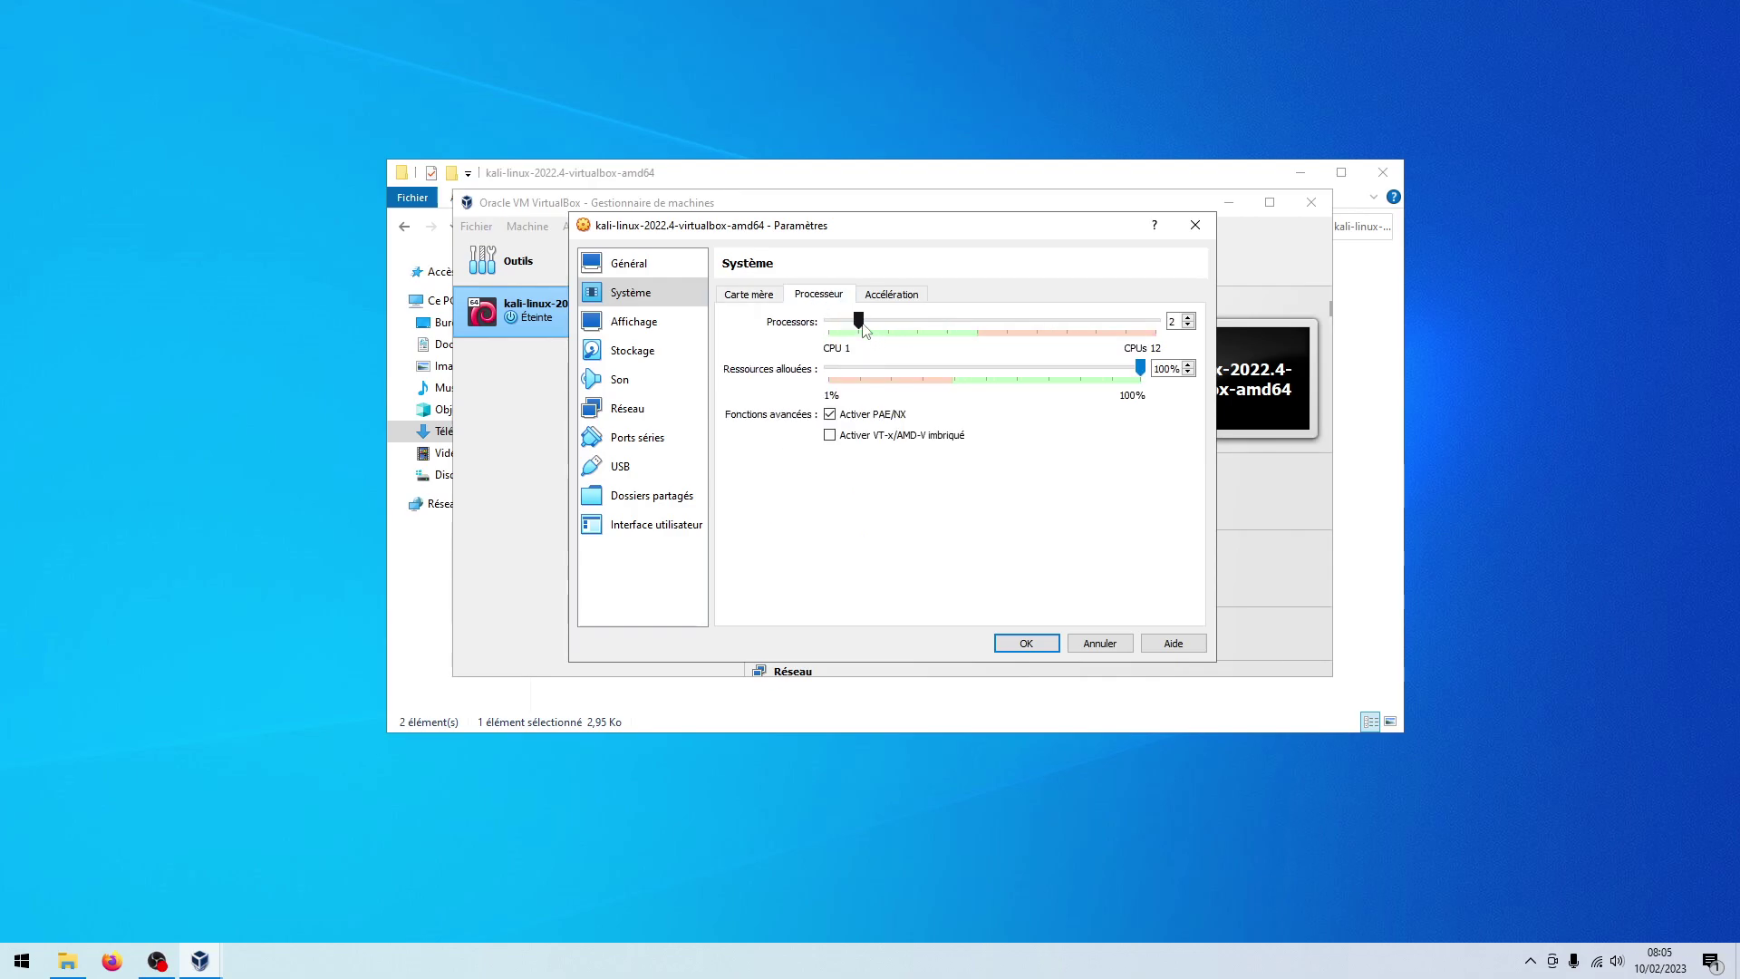
# Set the processor count to 4, save the settings and start the Kali VM
pyautogui.moveTo(859, 323); pyautogui.dragTo(911, 334)
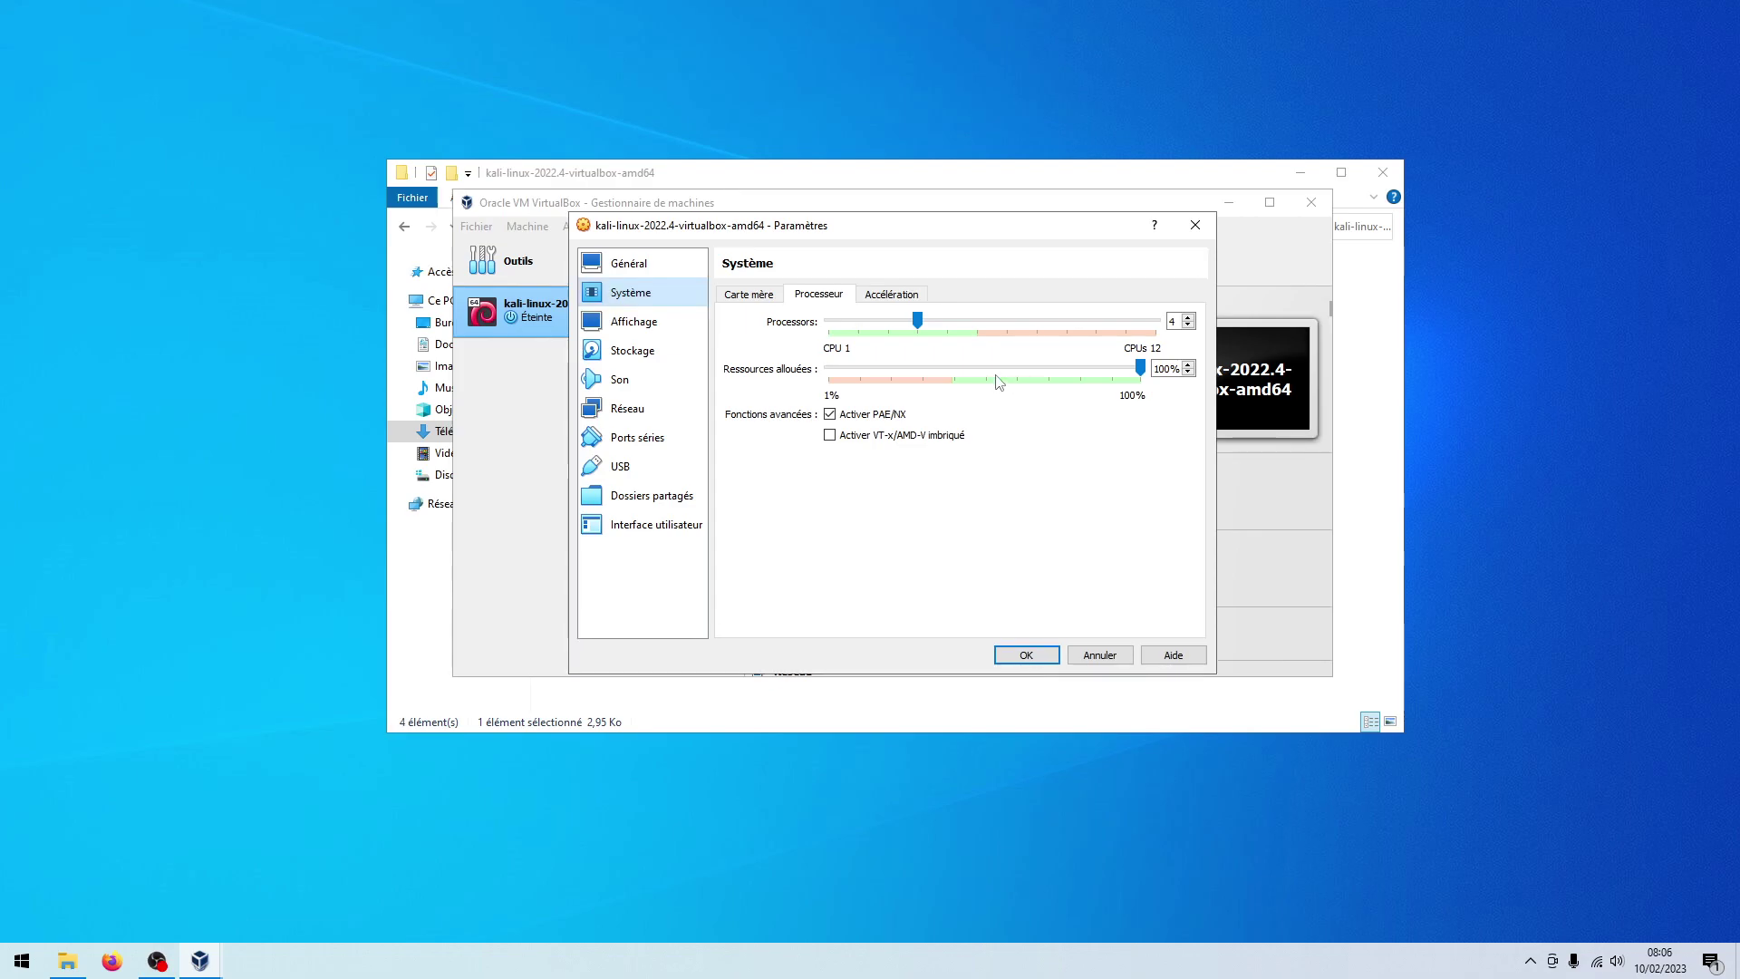
pyautogui.click(672, 327)
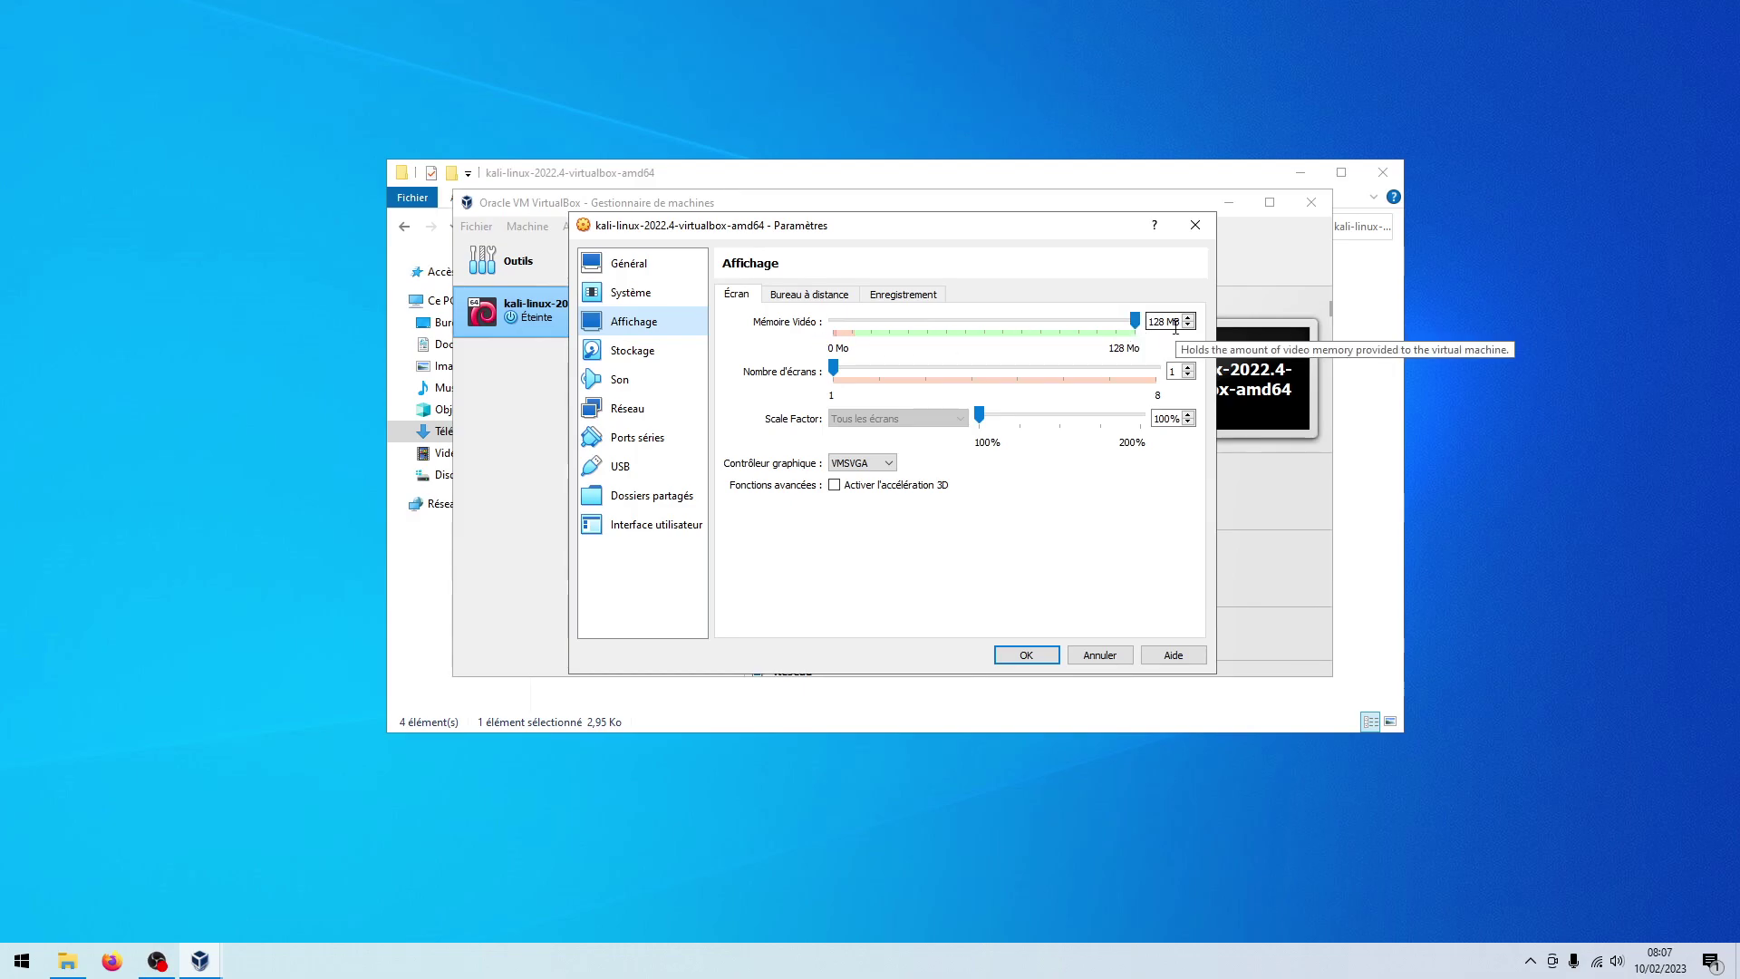
pyautogui.click(1027, 656)
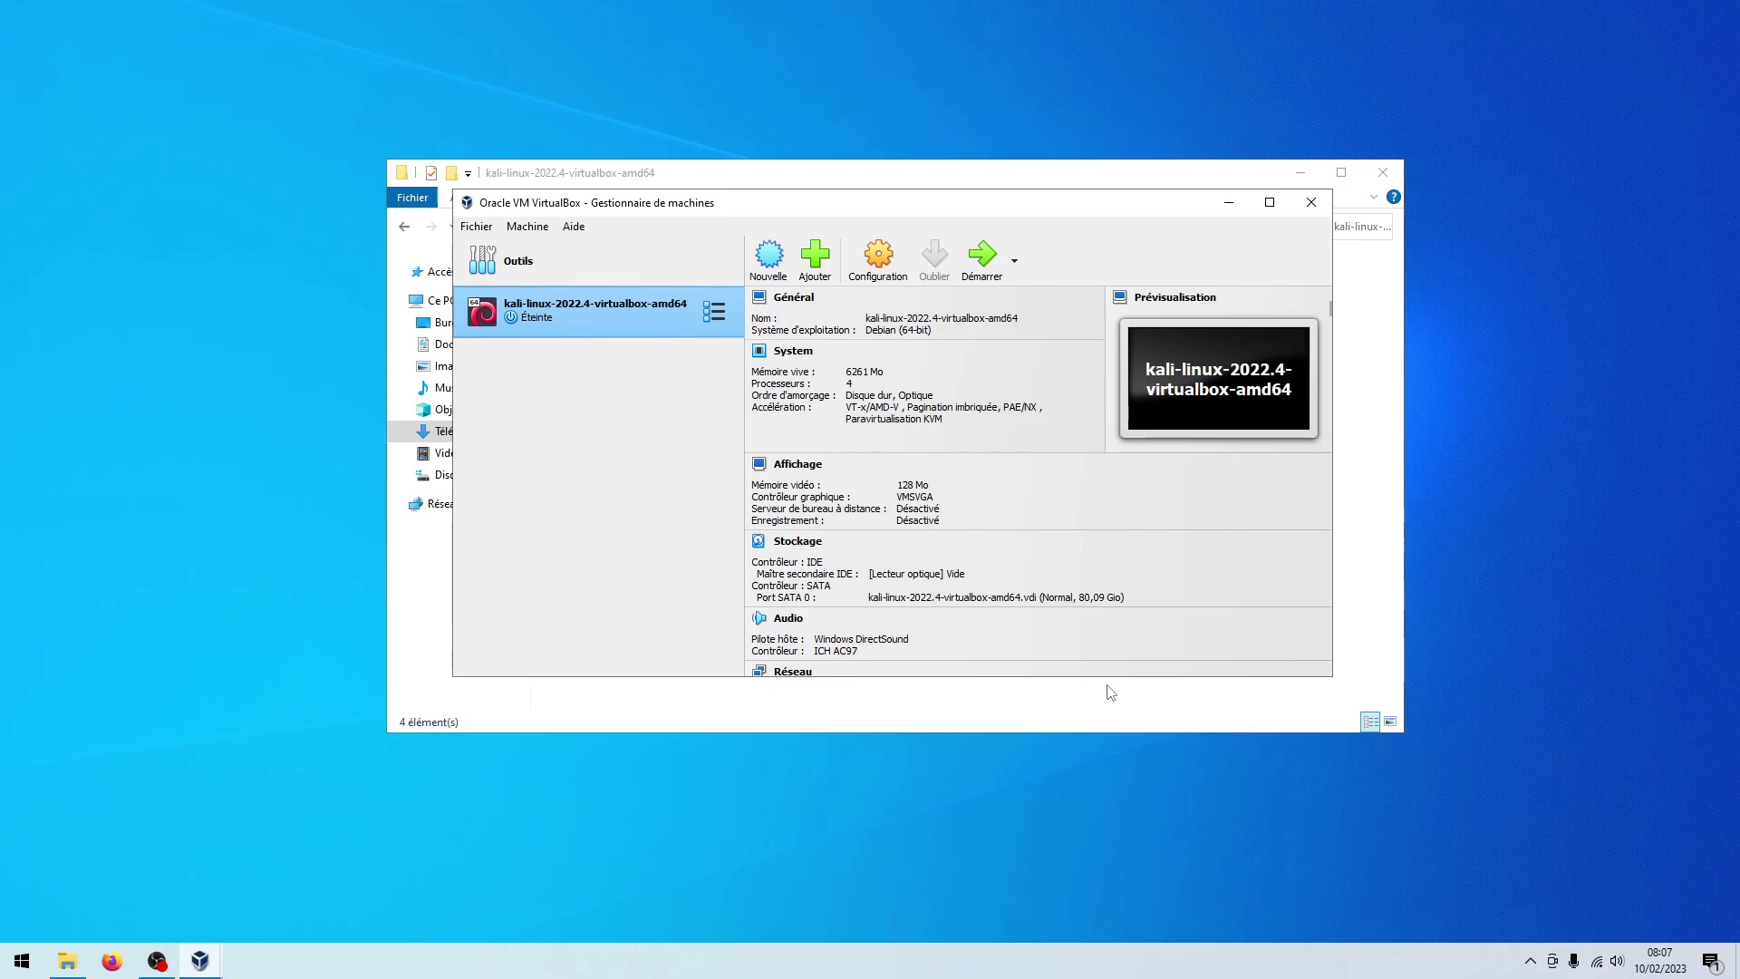
pyautogui.click(977, 267)
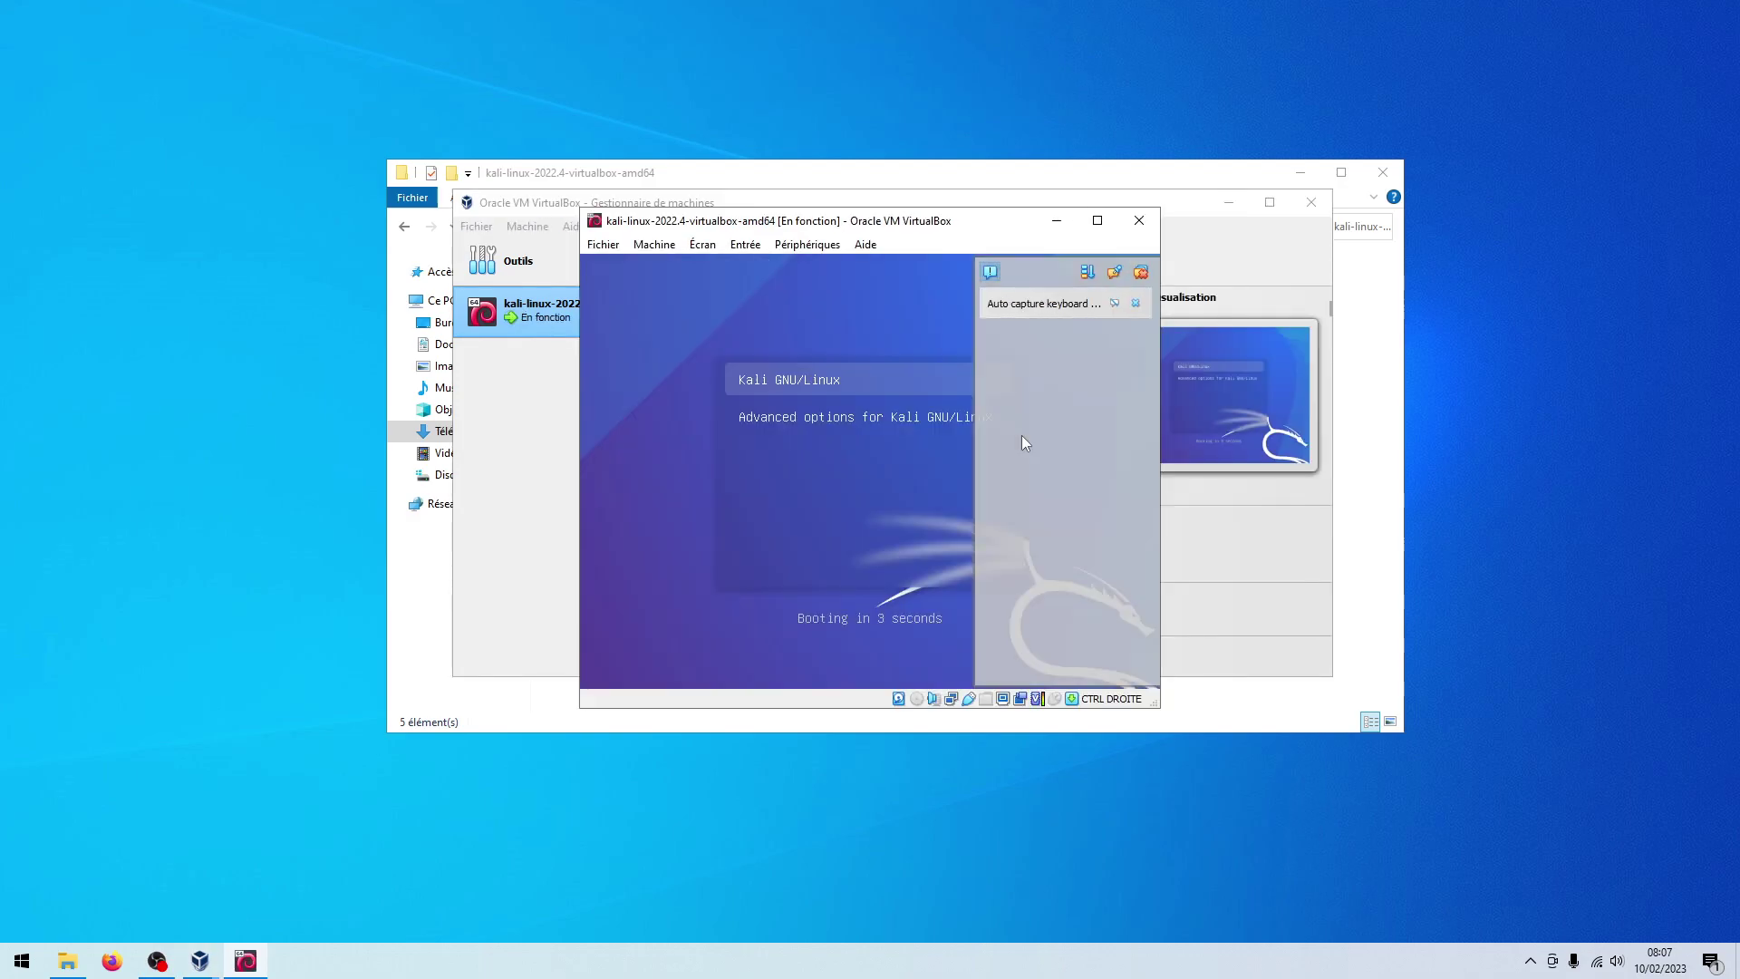
# Boot Kali GNU/Linux from the GRUB menu without waiting for the countdown
pyautogui.press('Return')
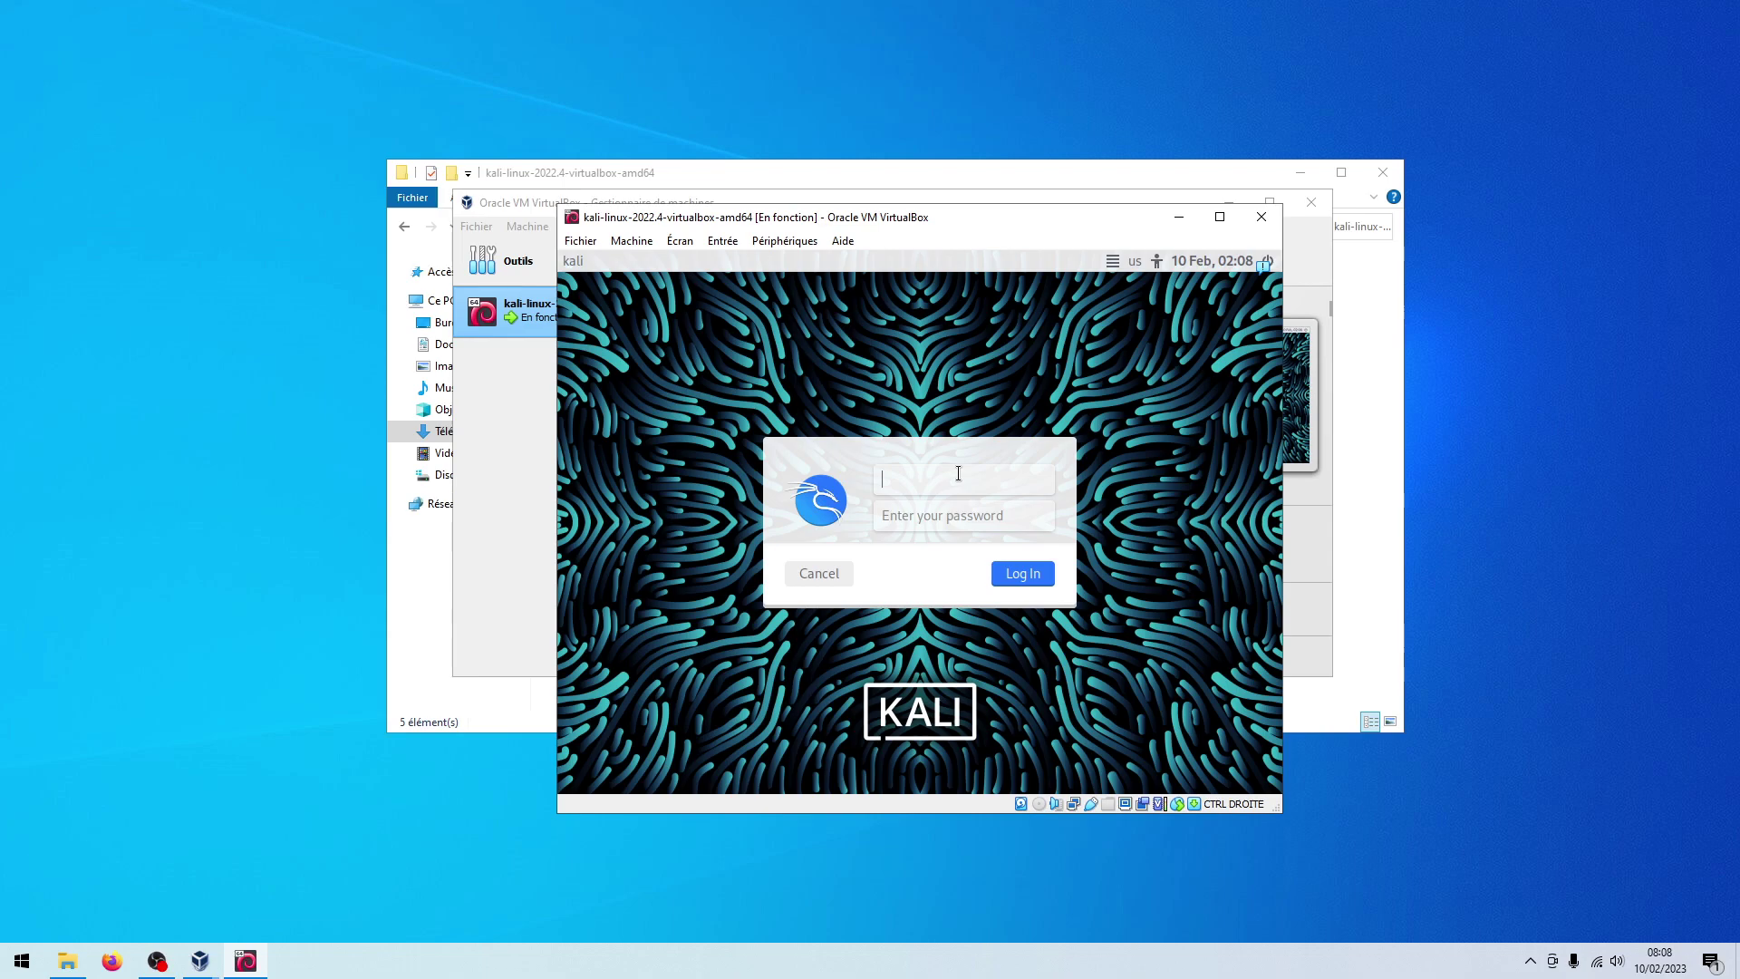
# Log in with the default Kali username and password, then maximize the VM window
pyautogui.write('kali')
pyautogui.press('Tab')
pyautogui.write('kali')
pyautogui.press('Return')
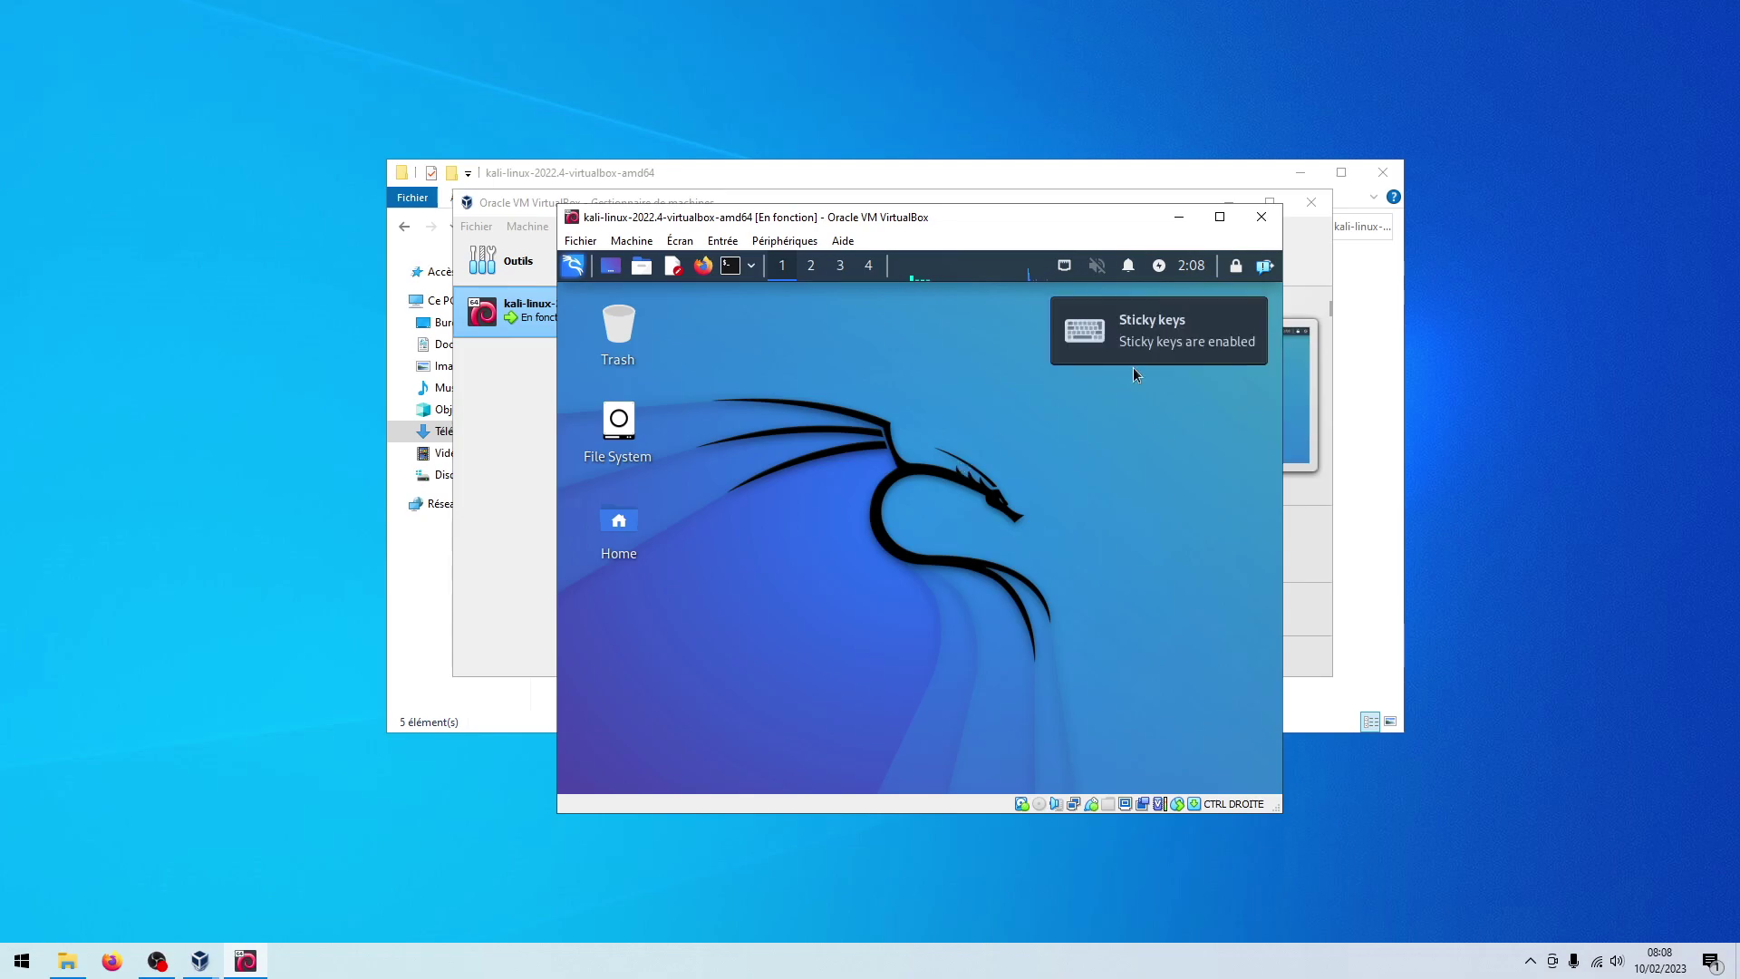
pyautogui.press('super+Up')
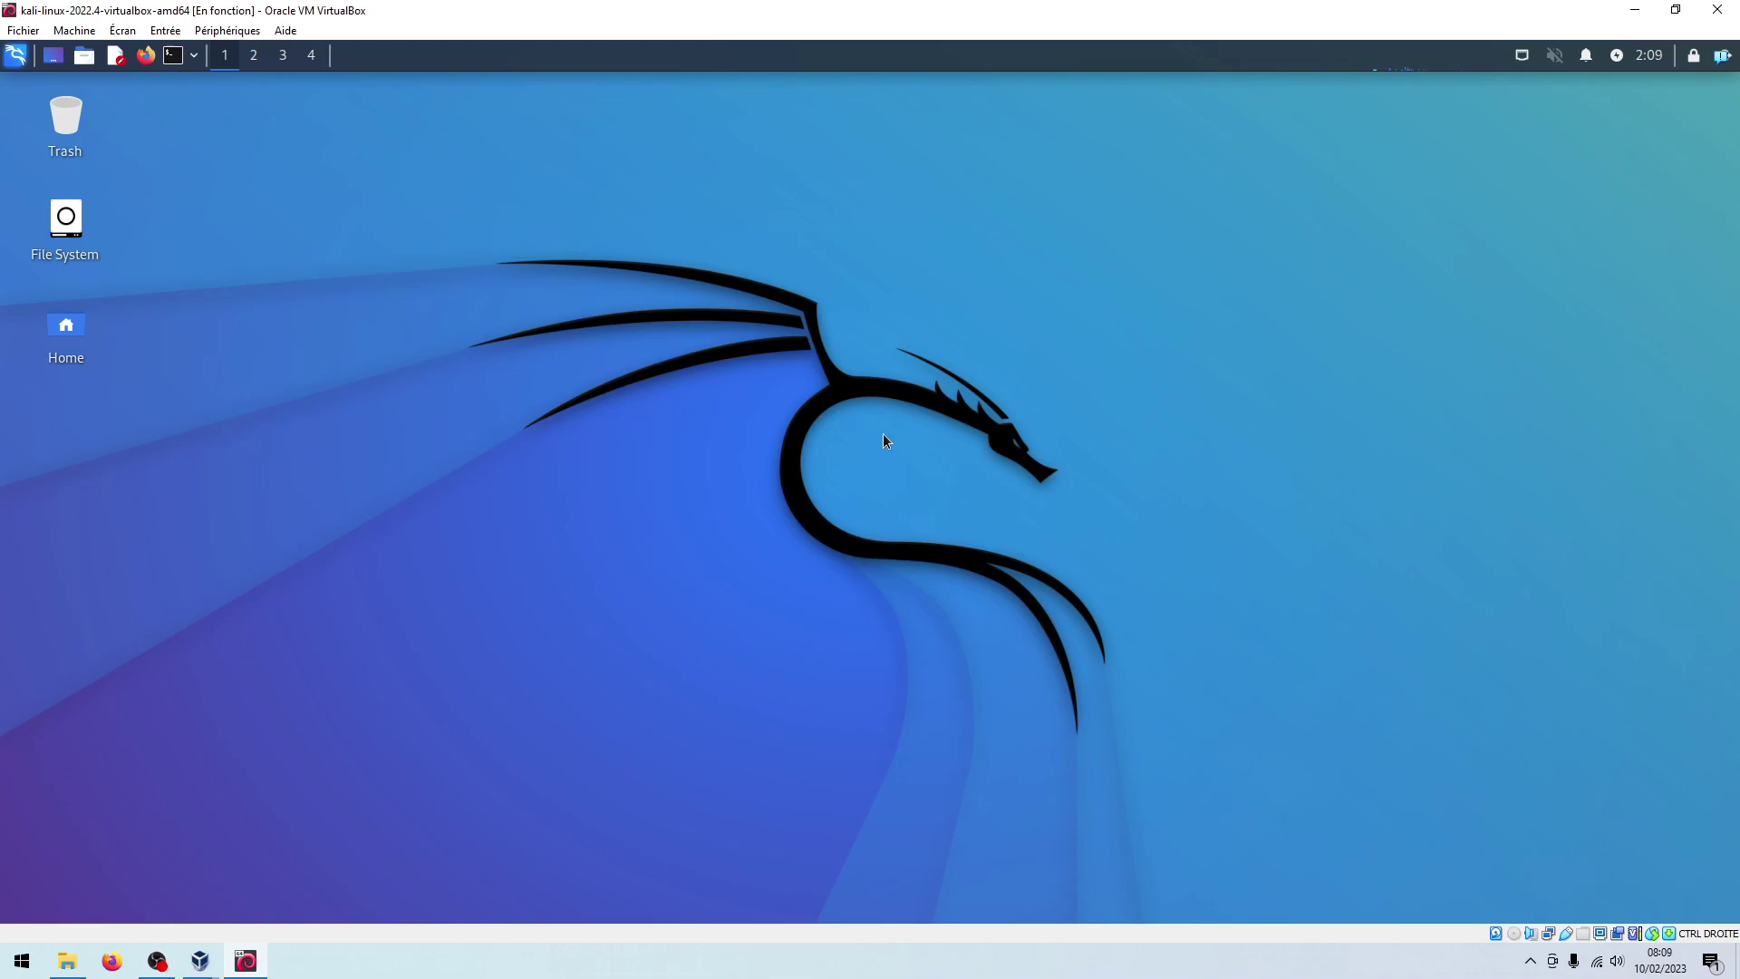
# Open Kali's Keyboard settings Layout tab and turn off system defaults
pyautogui.click(15, 58)
pyautogui.click(96, 181)
pyautogui.moveTo(94, 216)
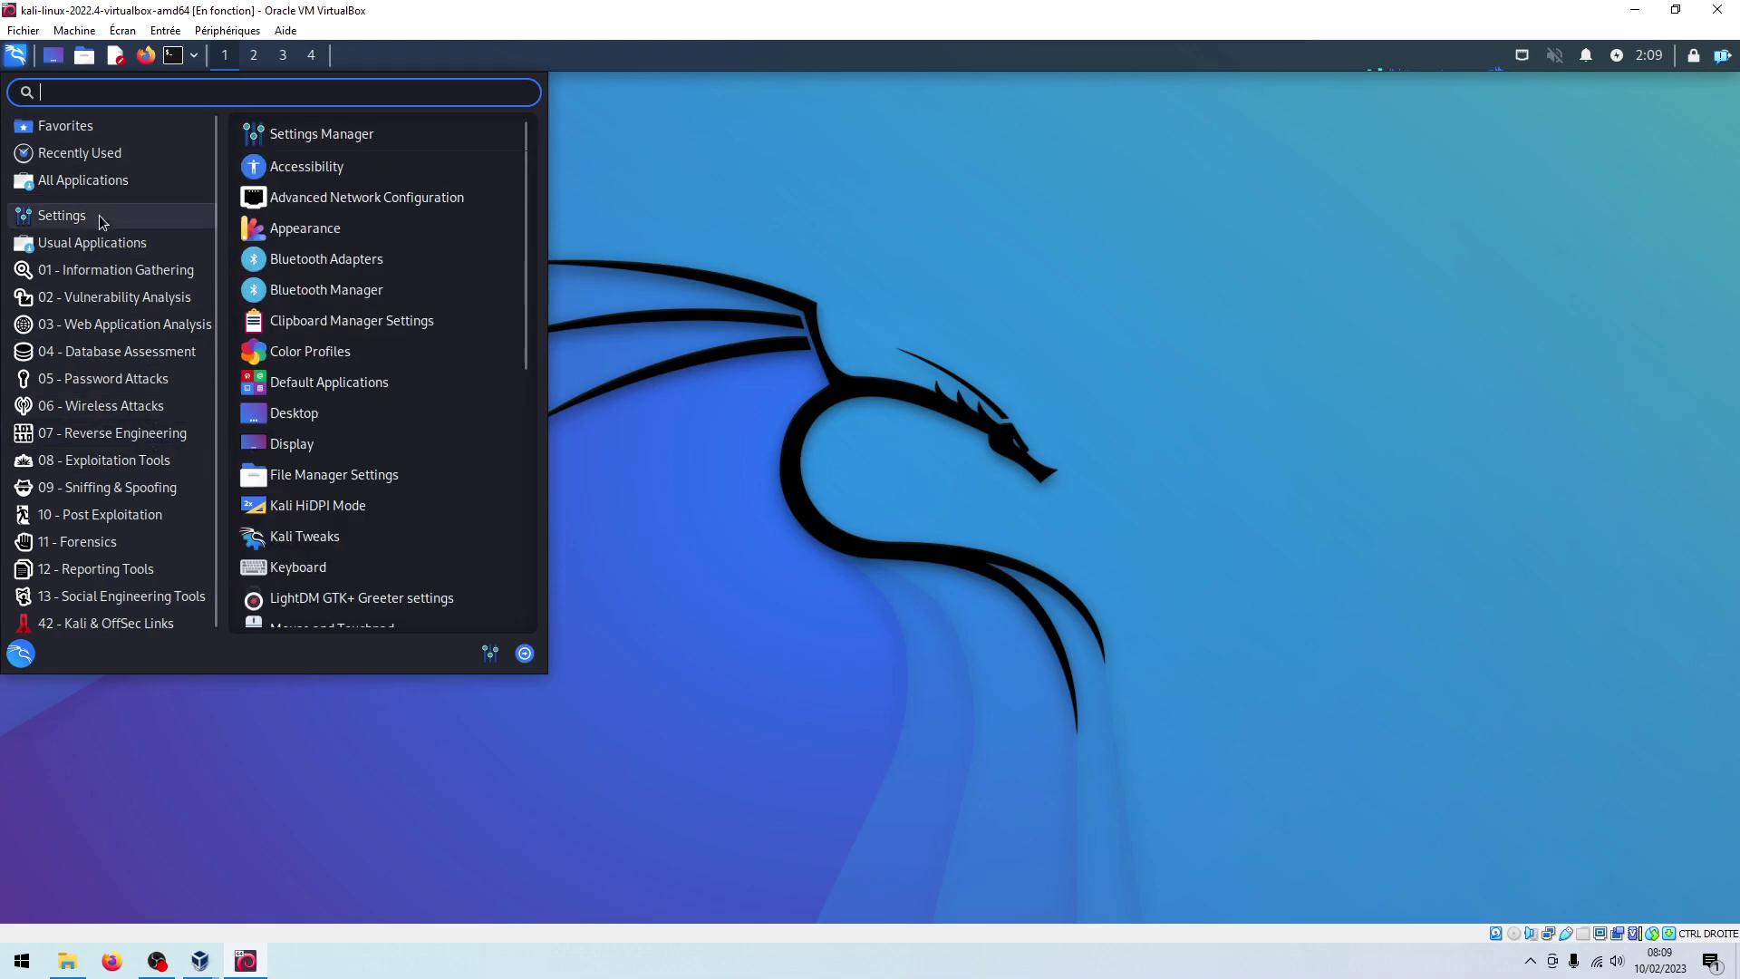
pyautogui.click(321, 572)
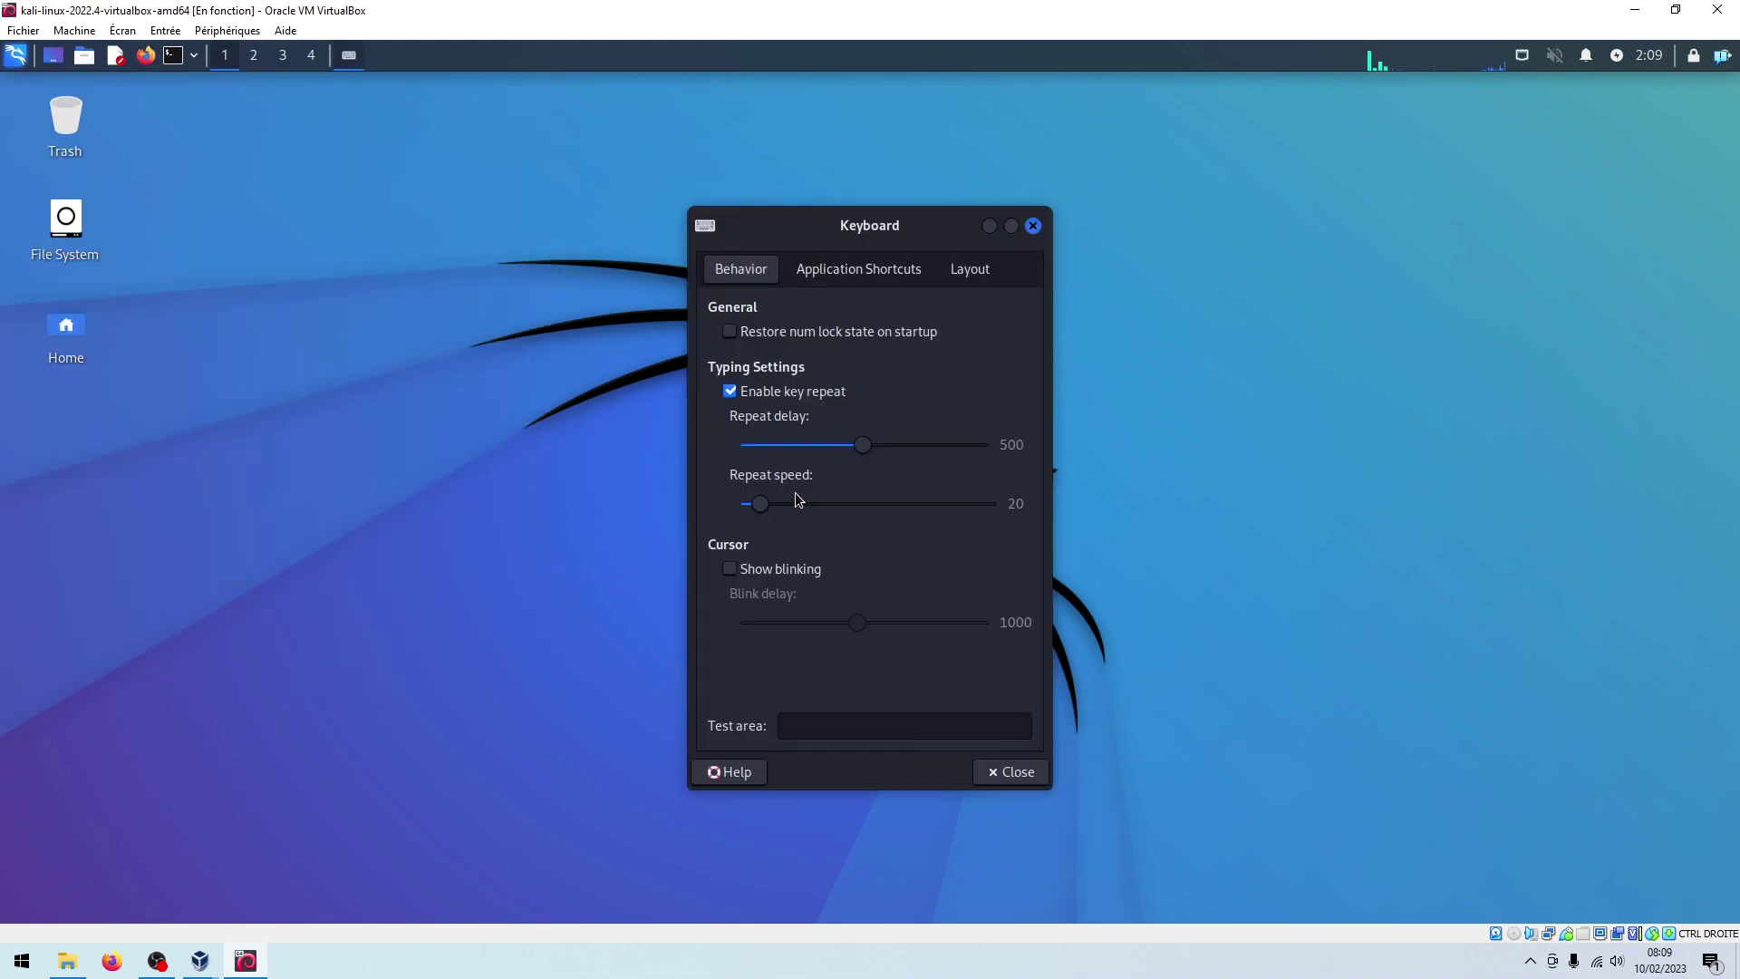
pyautogui.click(959, 281)
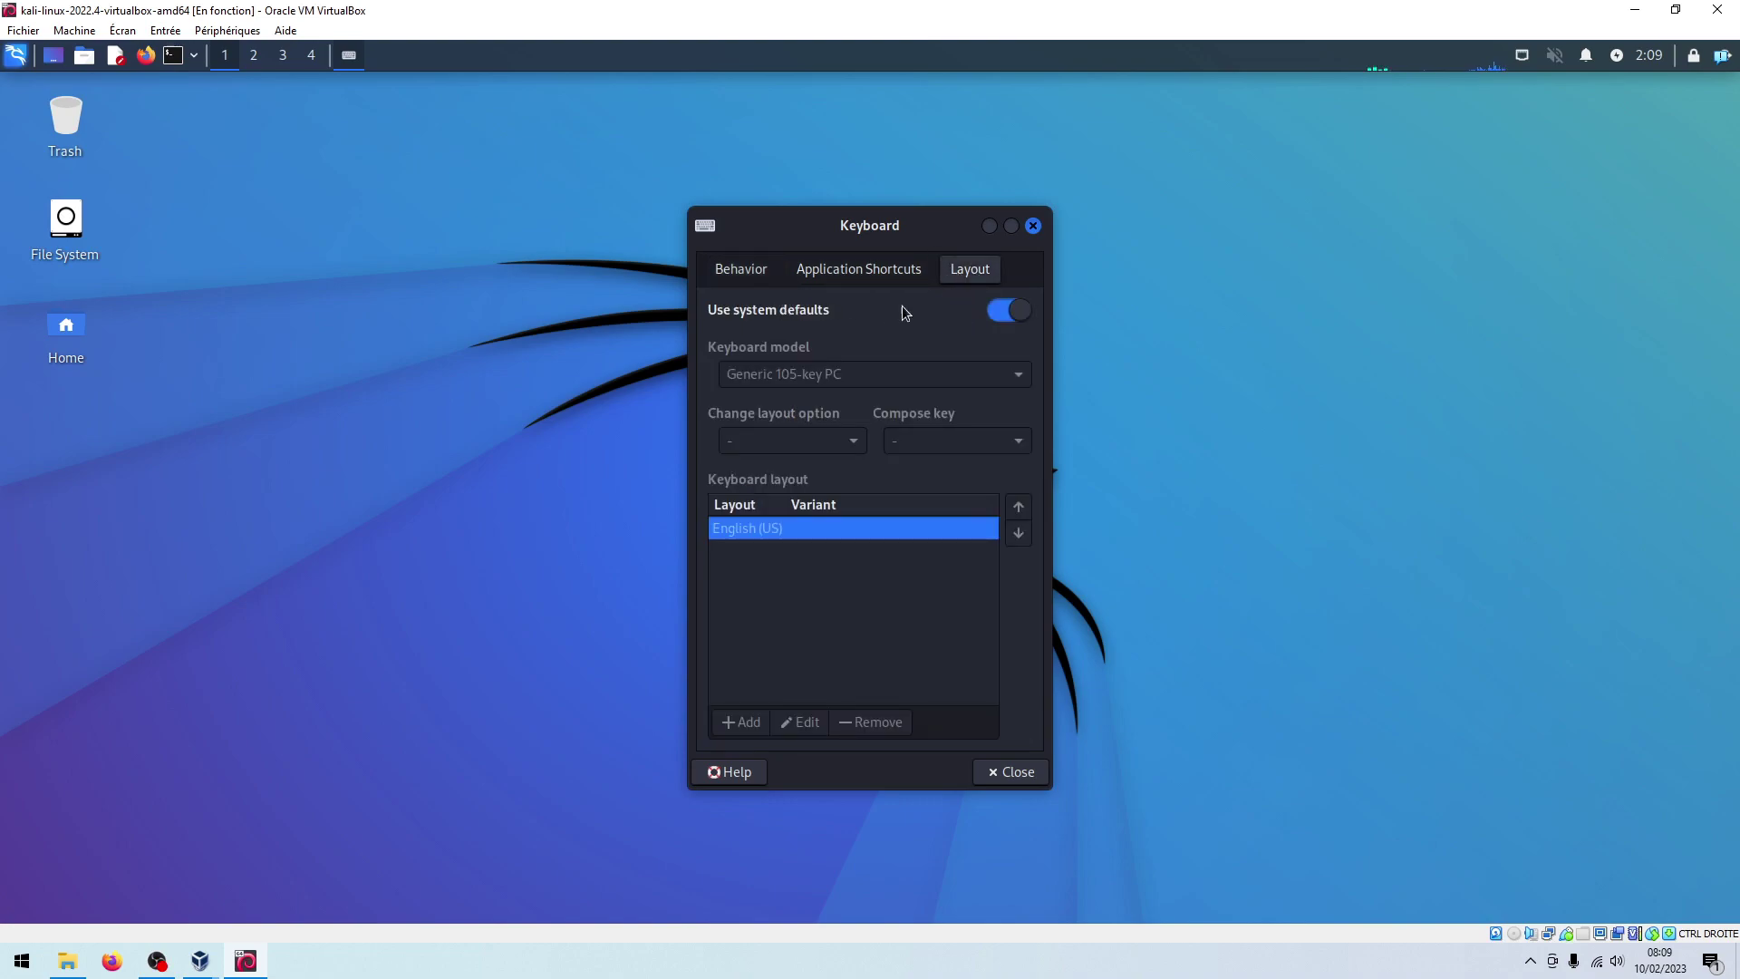
pyautogui.click(1006, 313)
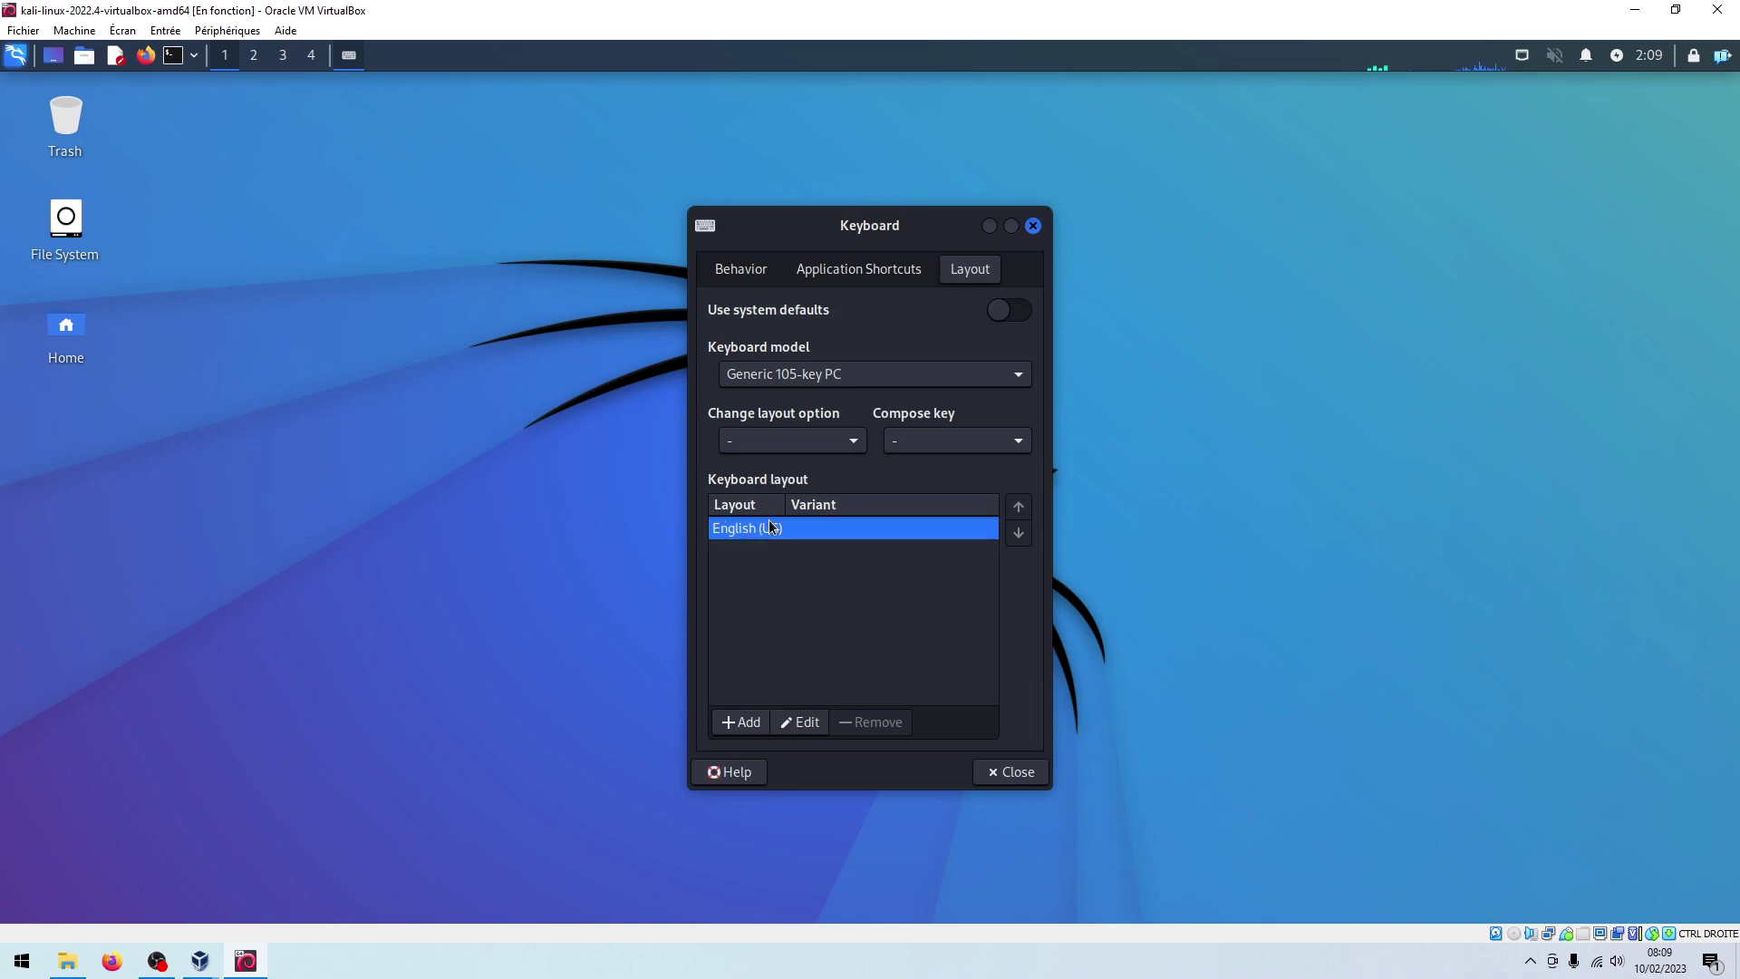
# Replace English (US) with French (AZERTY) and close the Keyboard settings
pyautogui.click(809, 718)
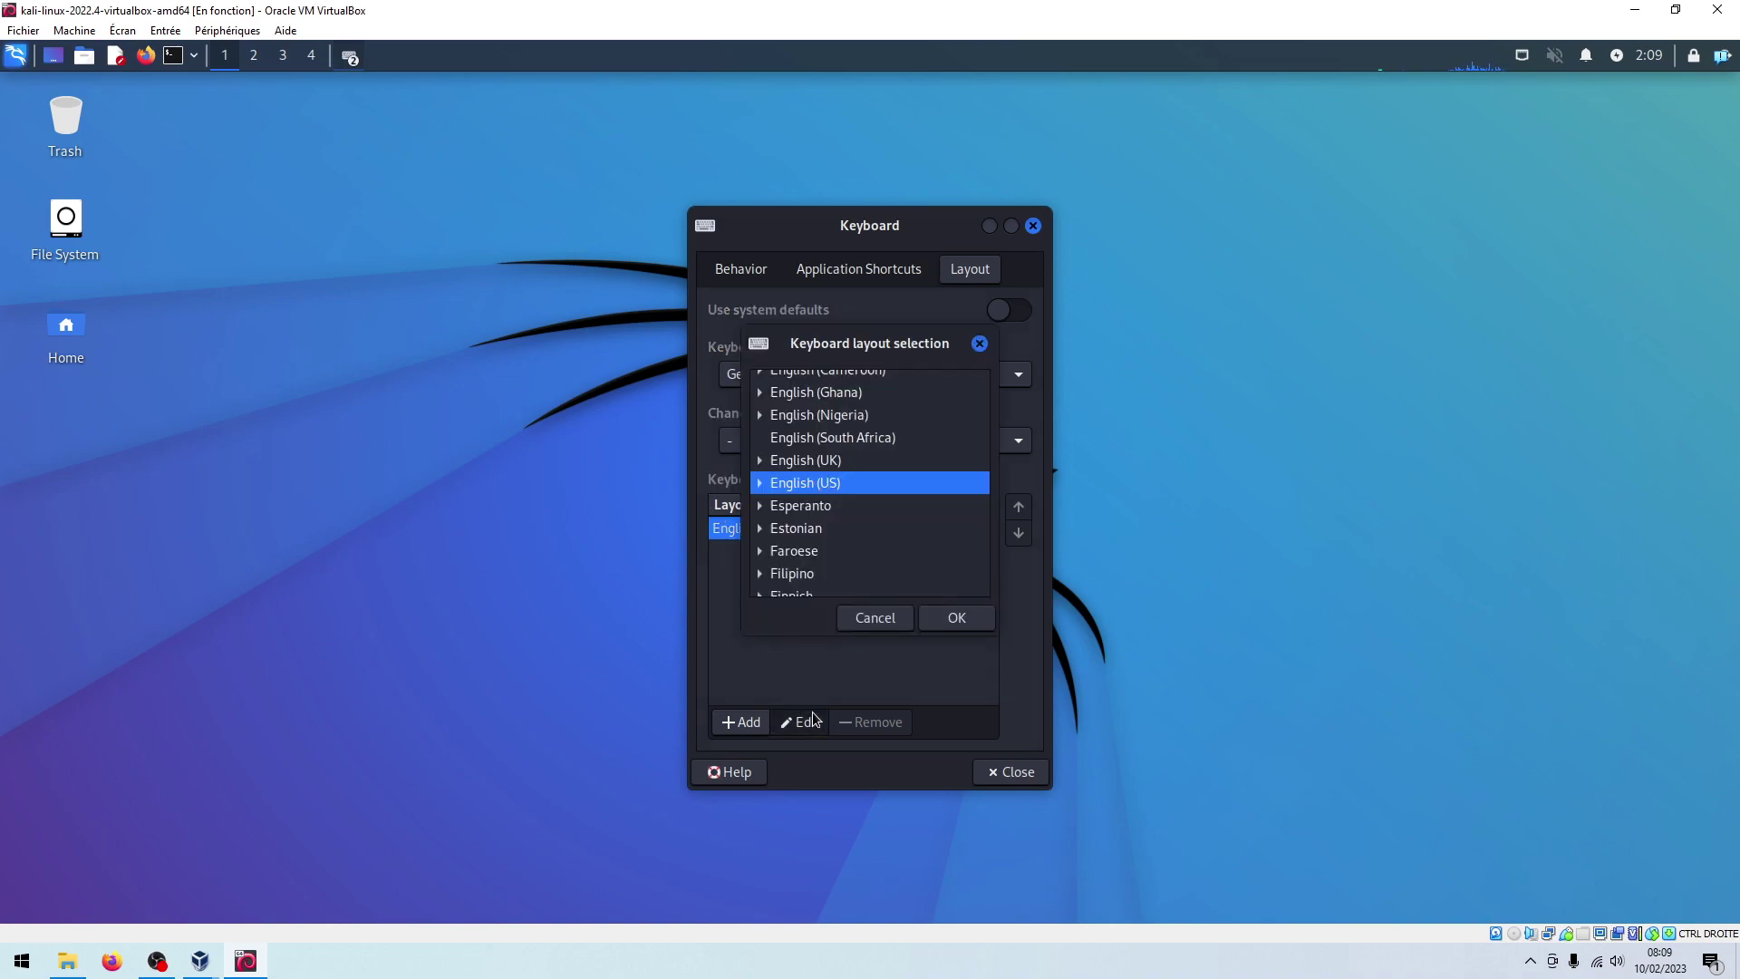
pyautogui.scroll(-2, 878, 459)
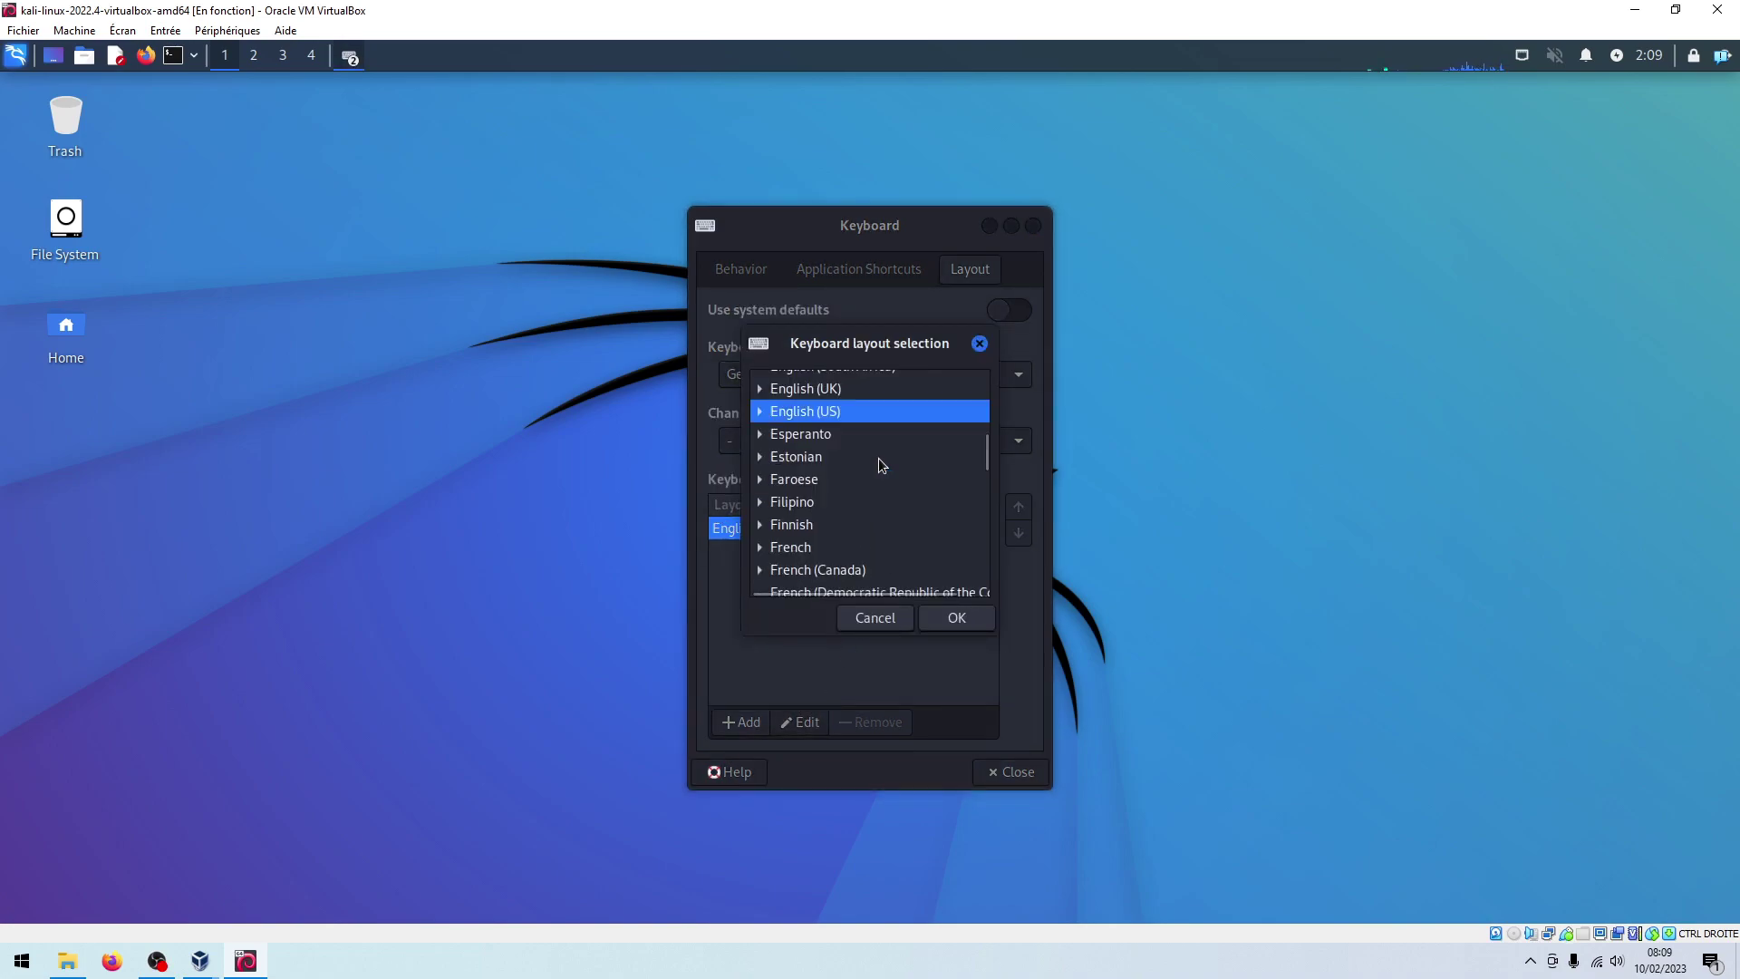
pyautogui.click(760, 547)
pyautogui.scroll(-5, 873, 497)
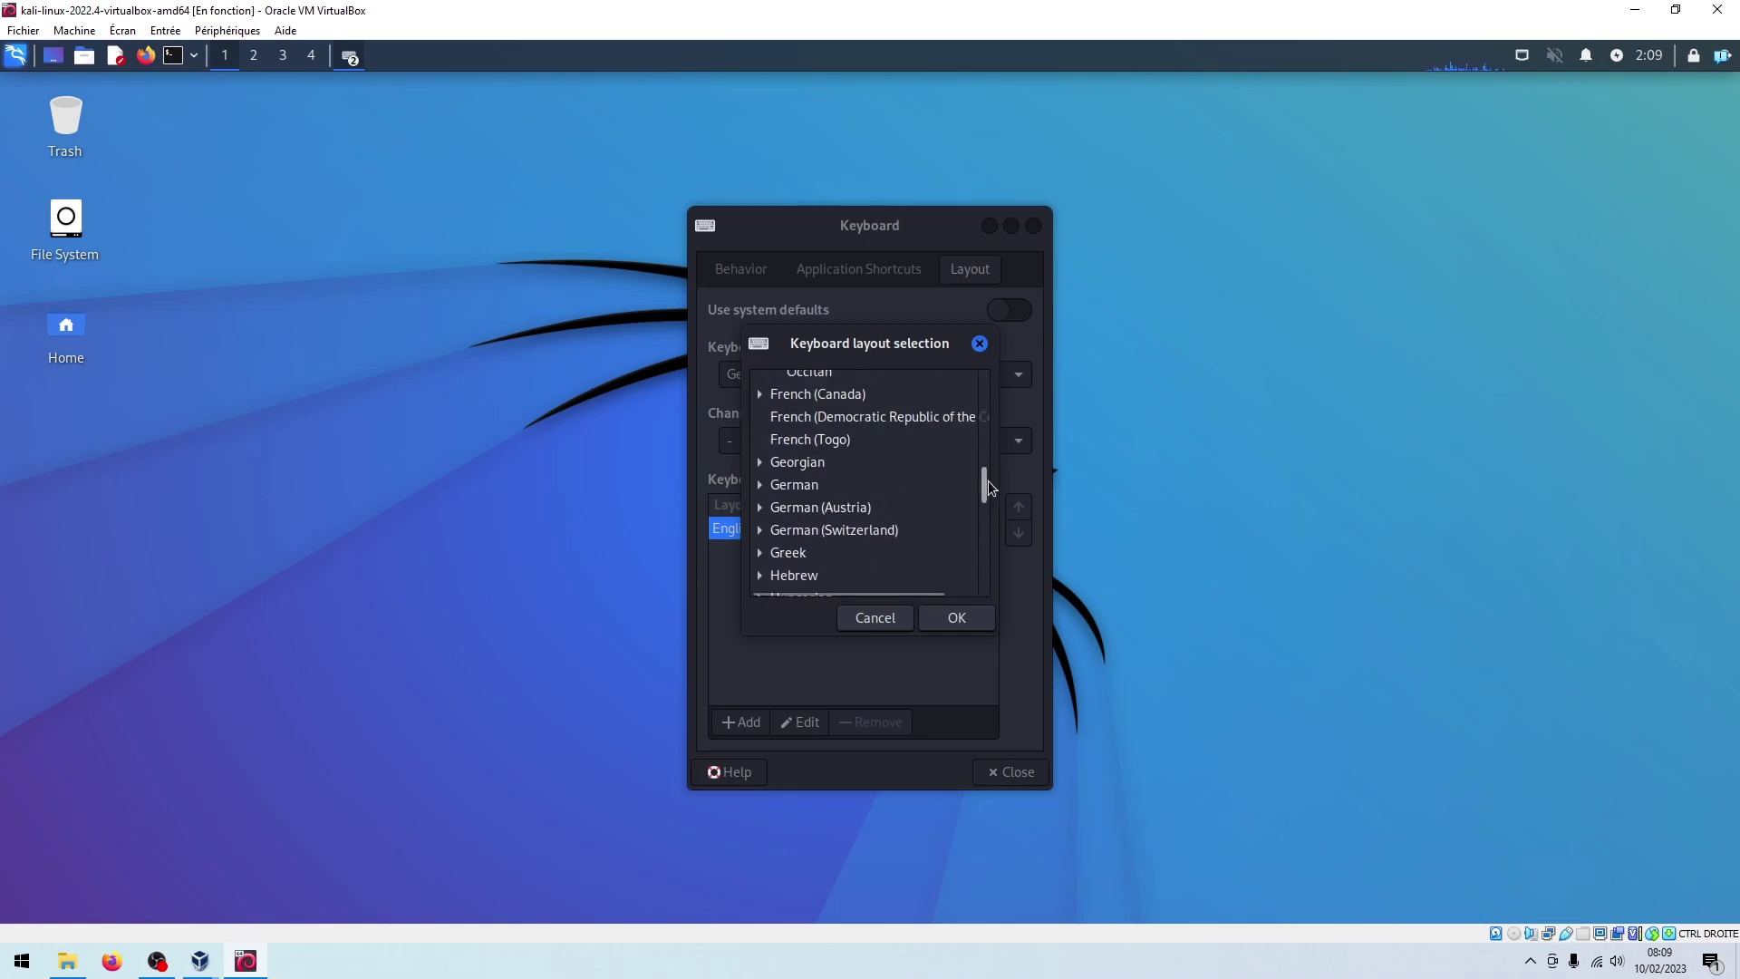
pyautogui.scroll(8, 986, 482)
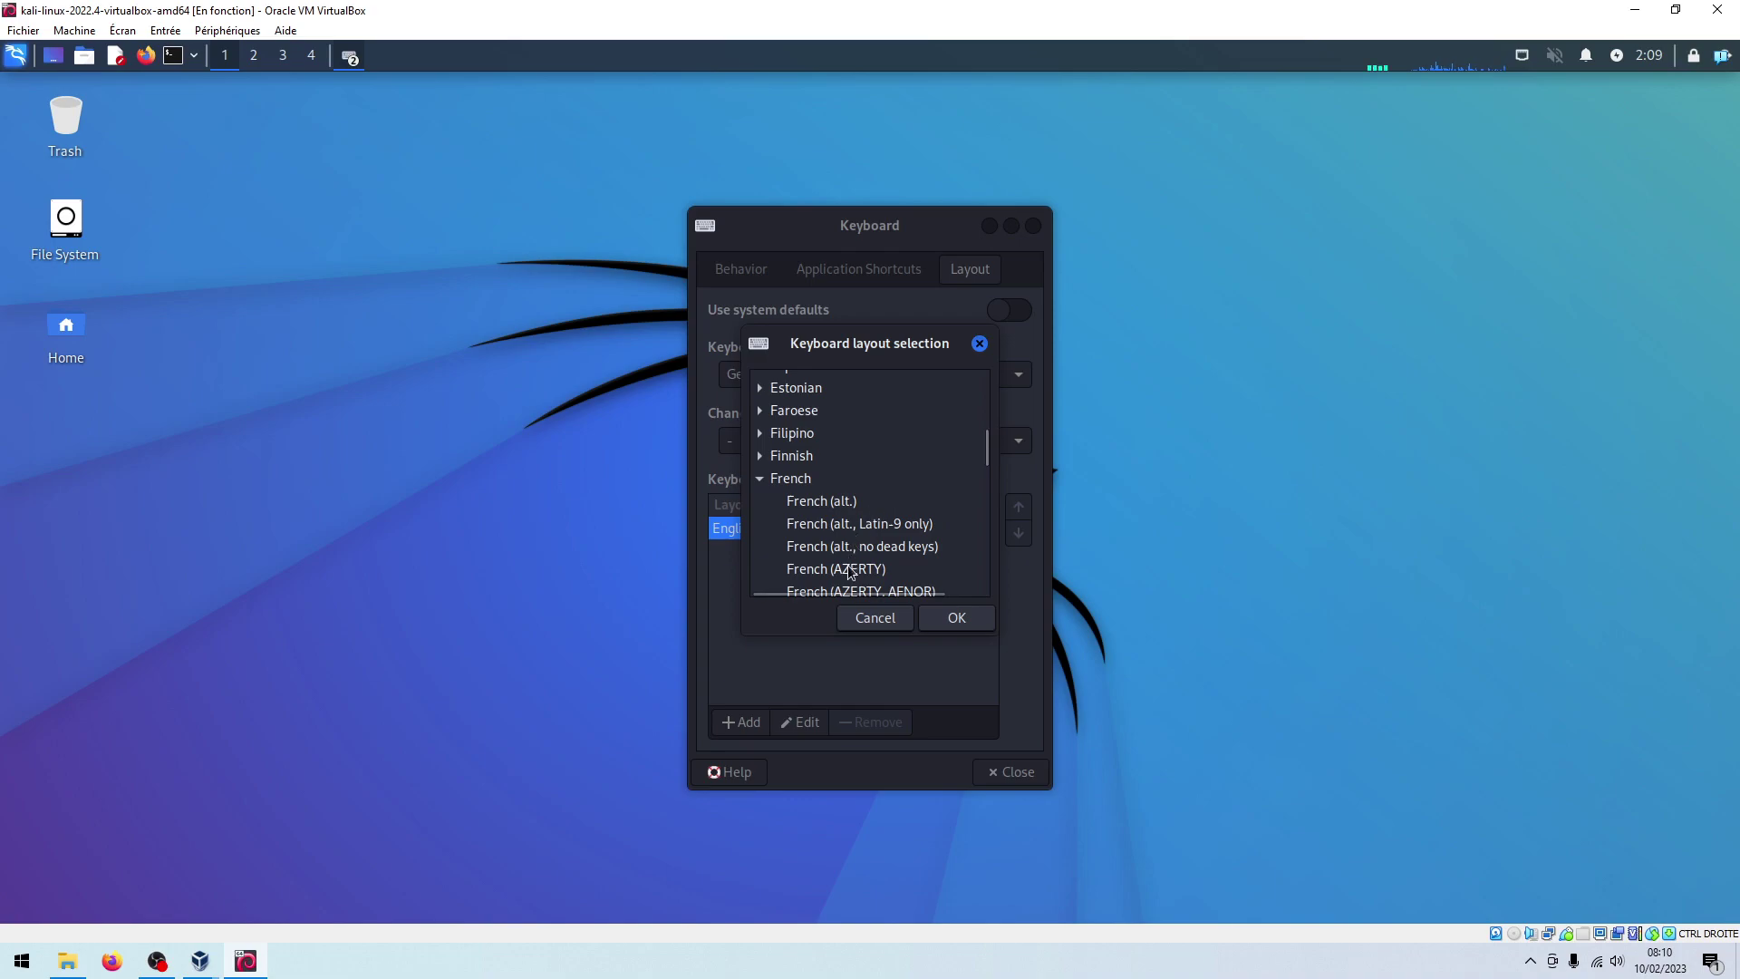
pyautogui.click(850, 569)
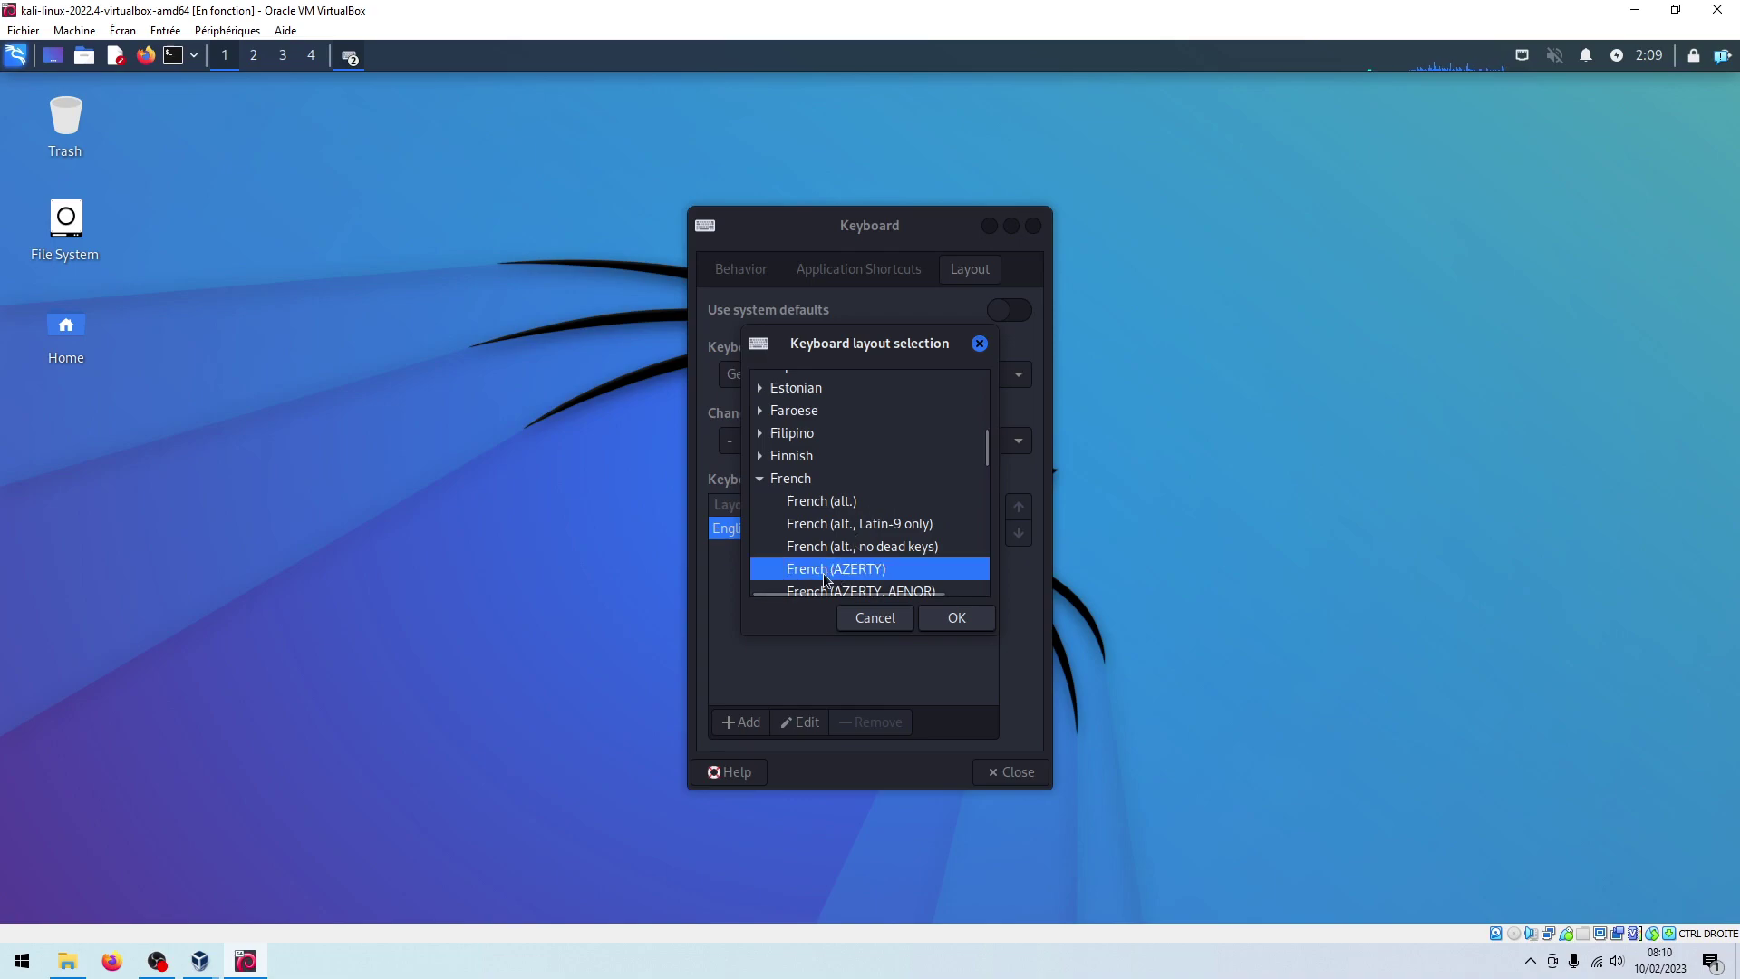
pyautogui.click(949, 620)
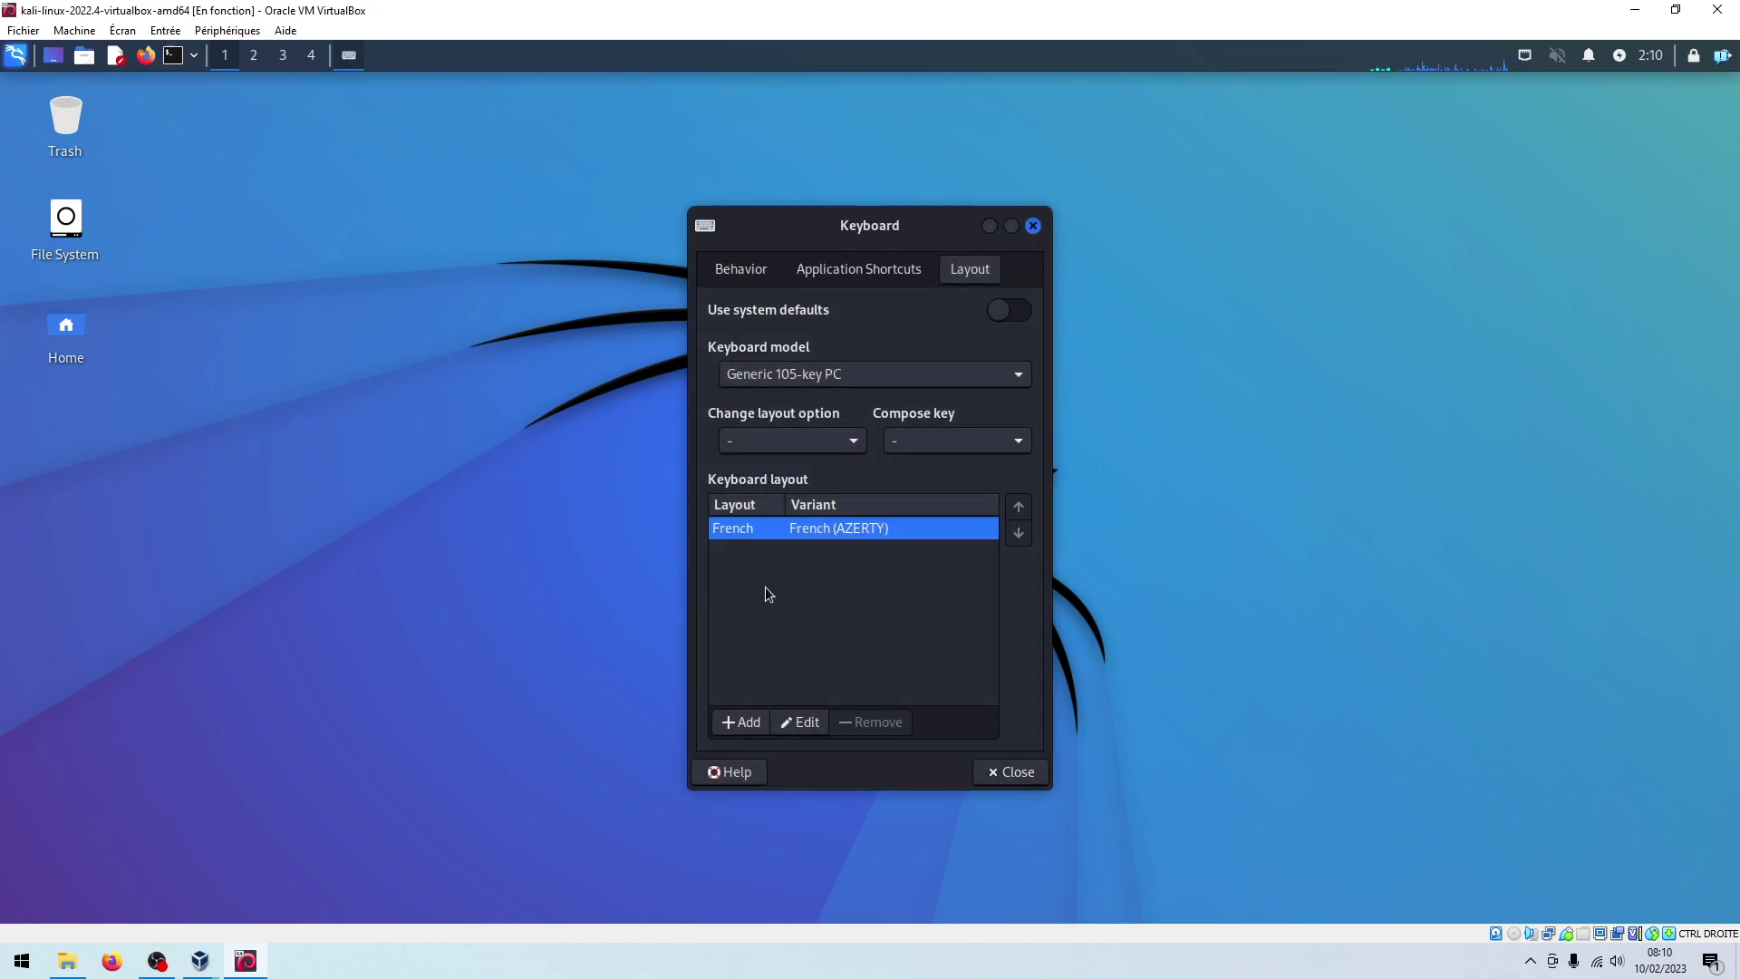
pyautogui.click(1006, 773)
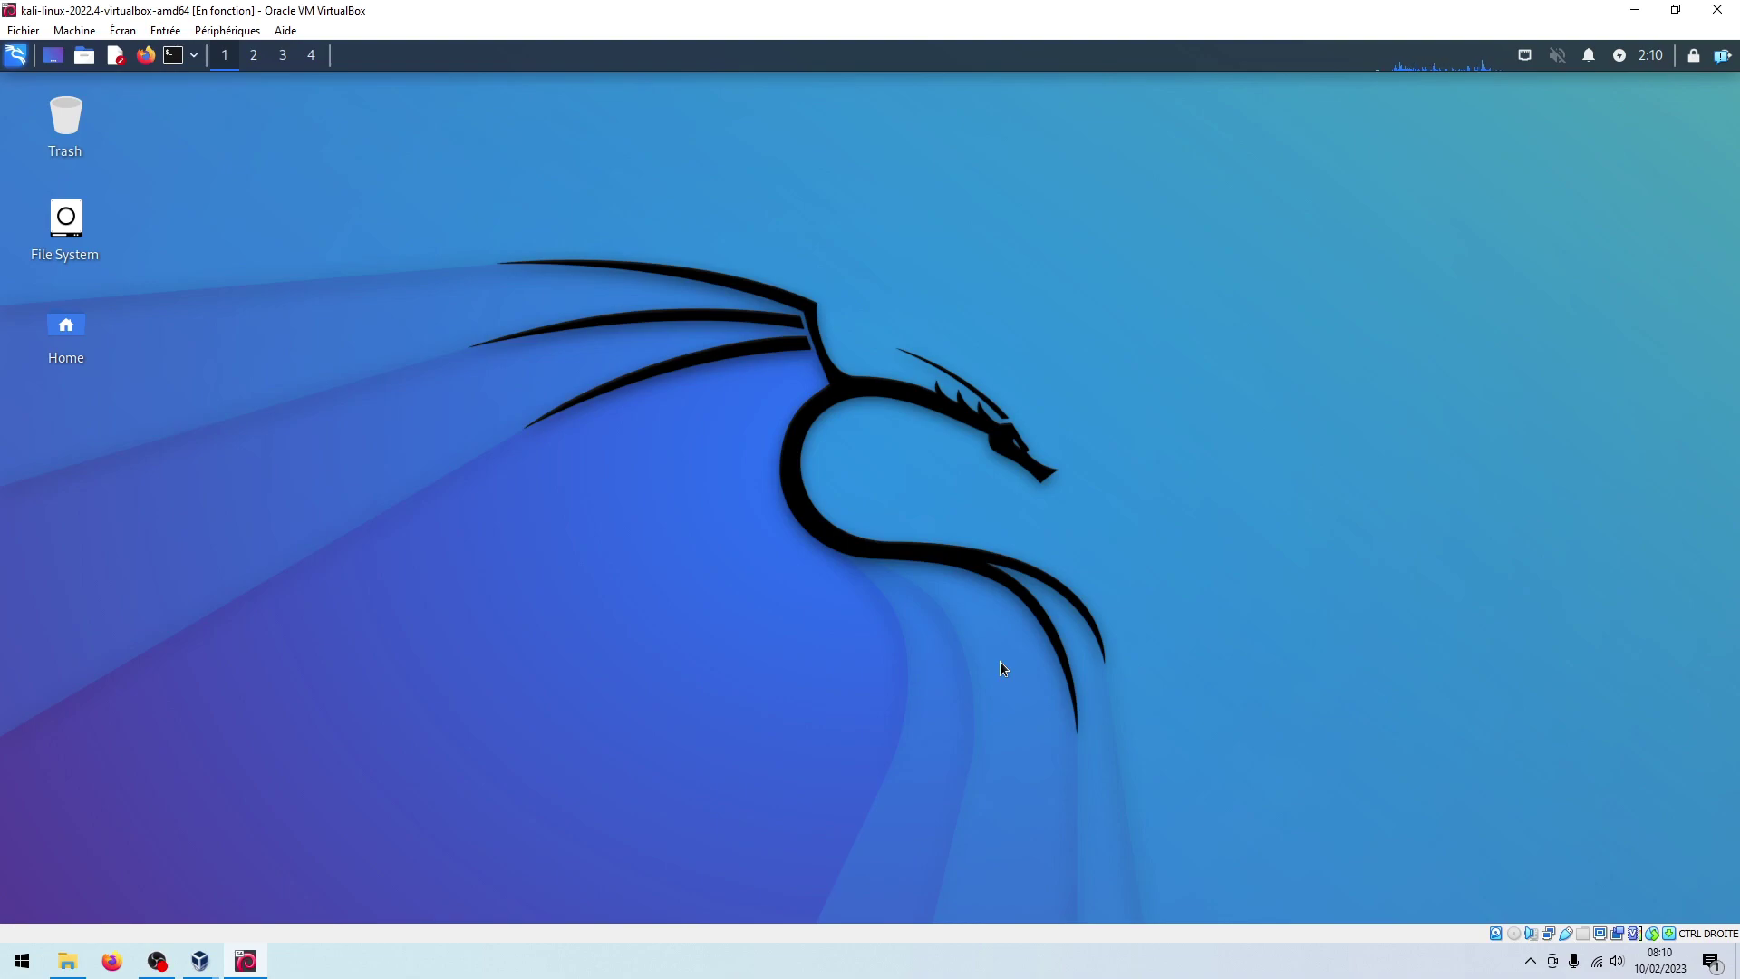
# In a new terminal, run sudo dpkg-reconfigure keyboard-configuration and authenticate with the sudo password
pyautogui.click(174, 56)
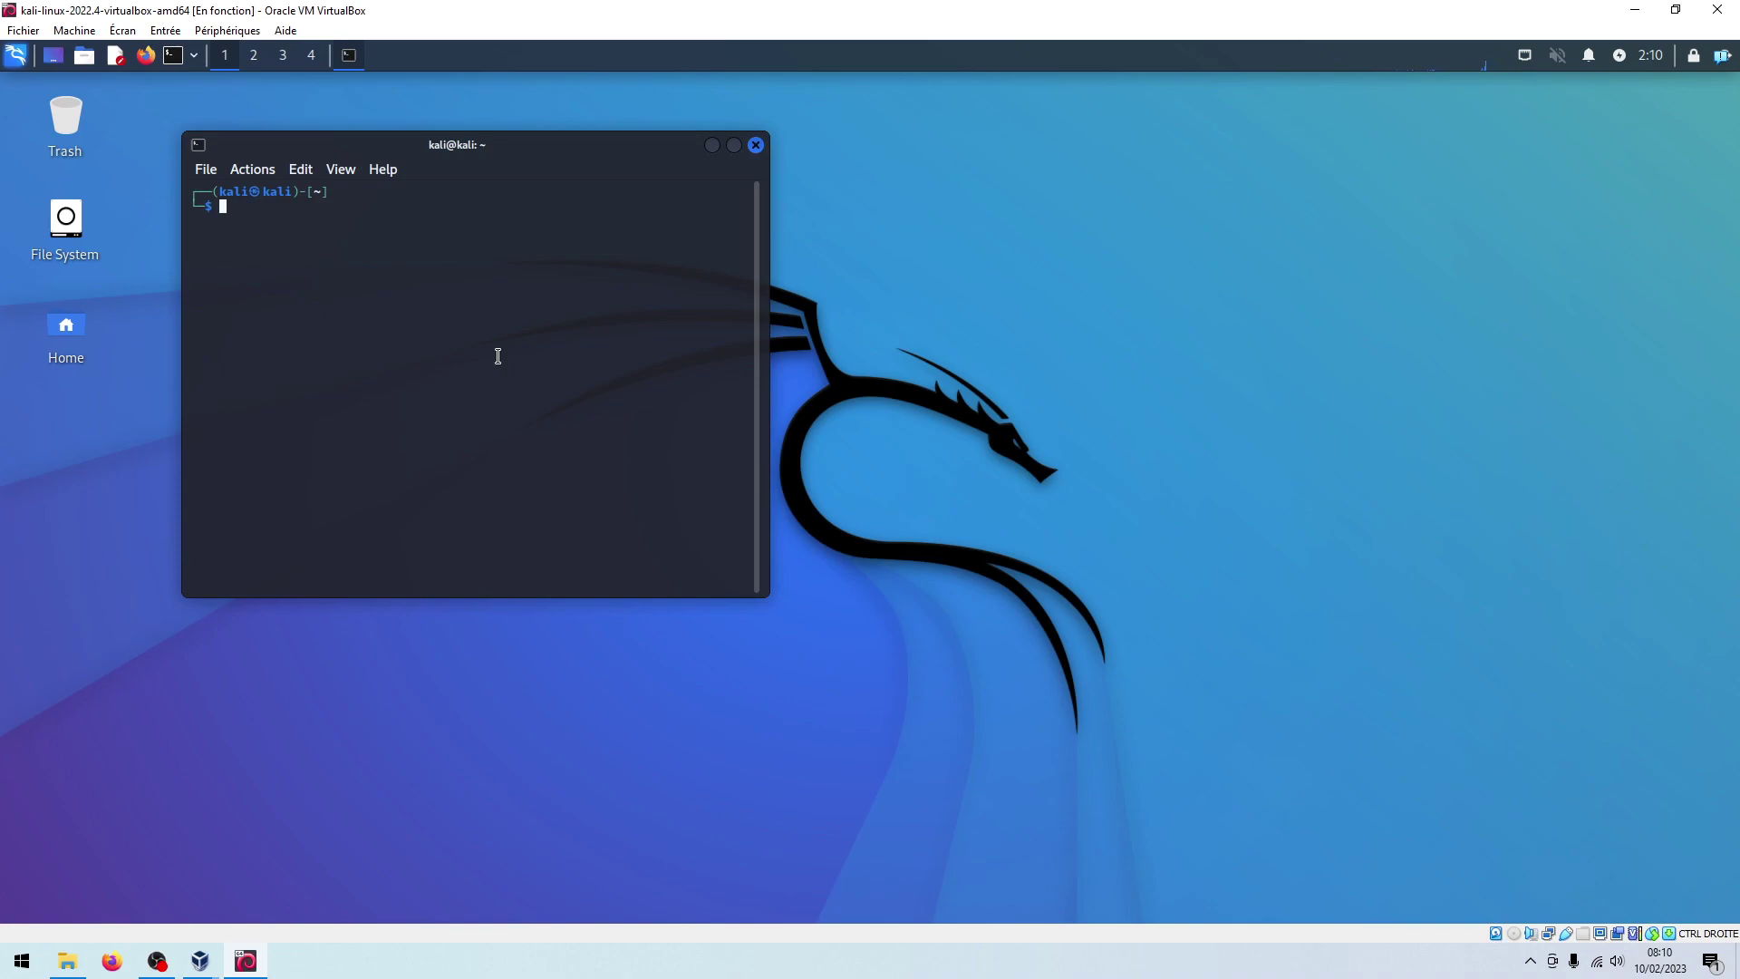
pyautogui.write('sudo dpkg-reco')
pyautogui.press('Tab')
pyautogui.write('keyboar')
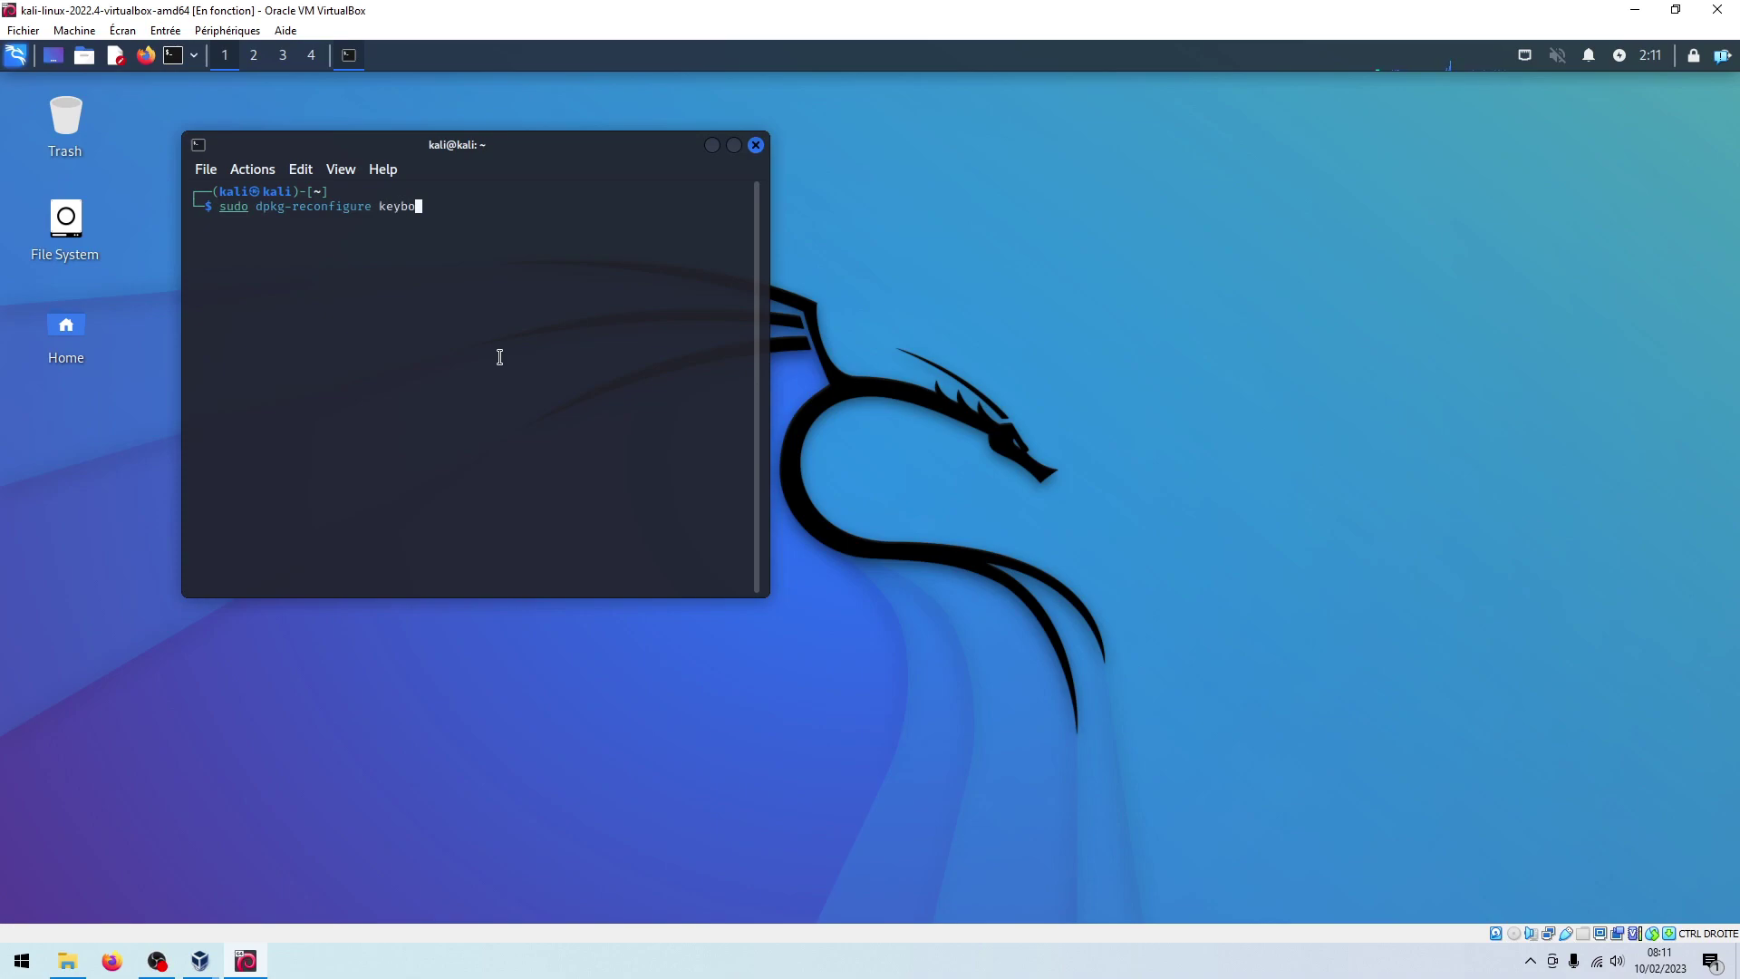
pyautogui.press('Tab')
pyautogui.press('Return')
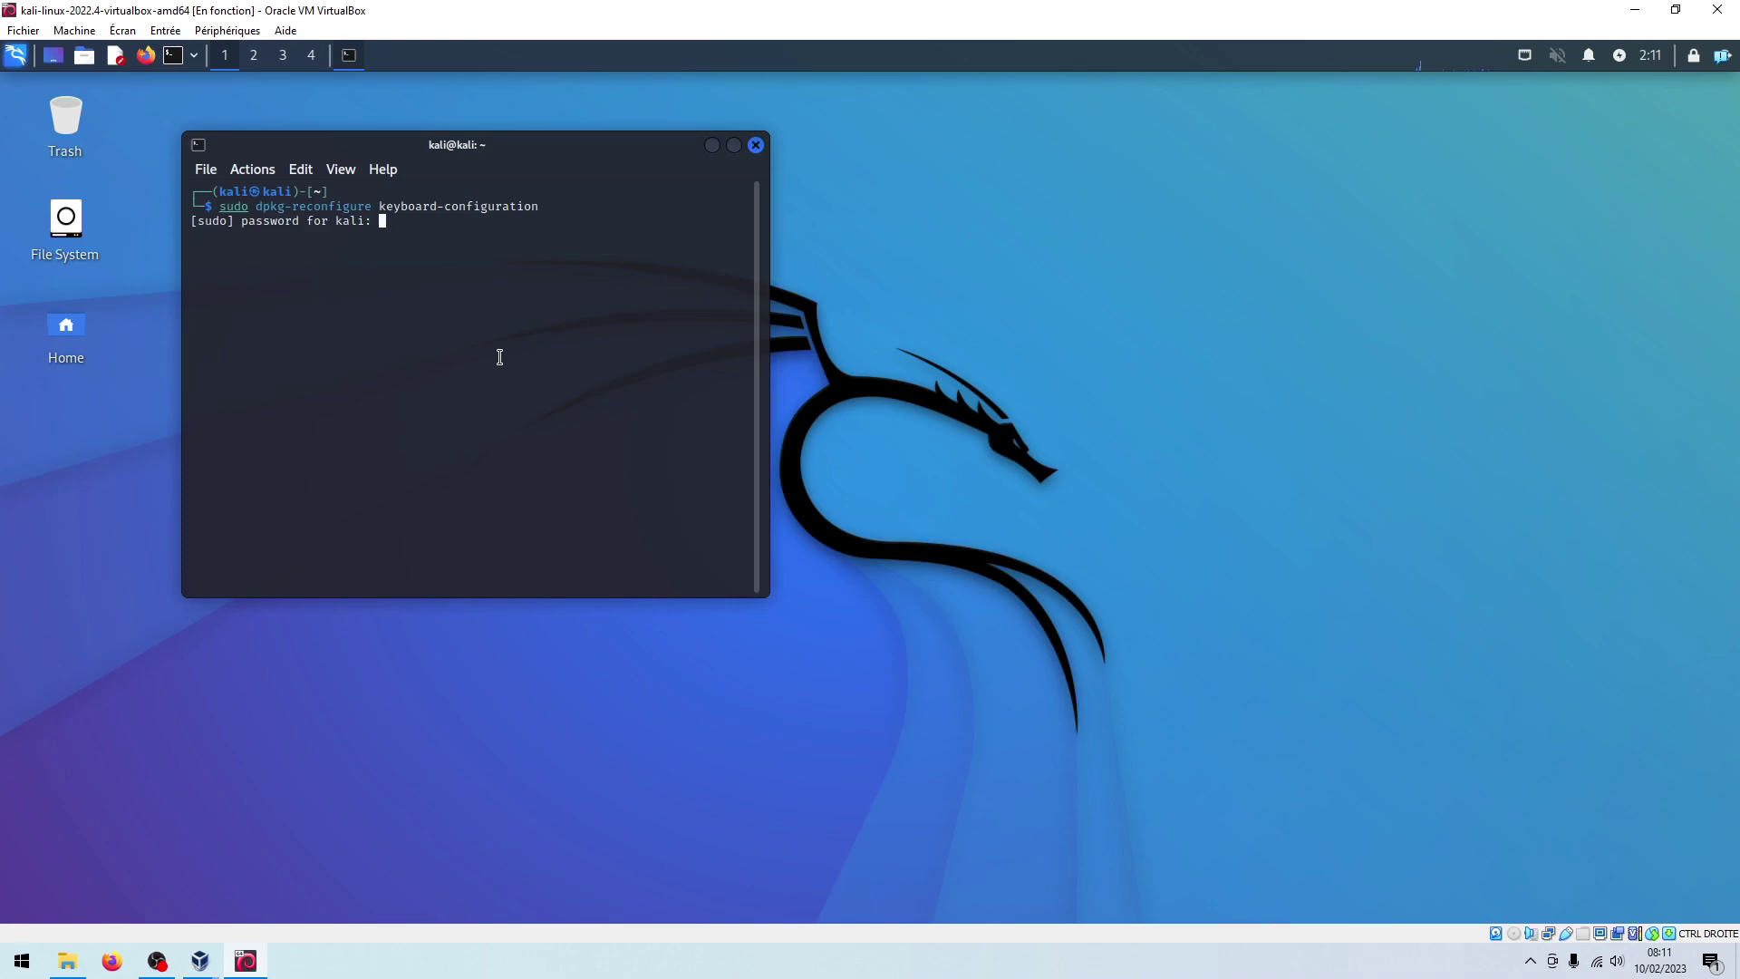
pyautogui.press('Return')
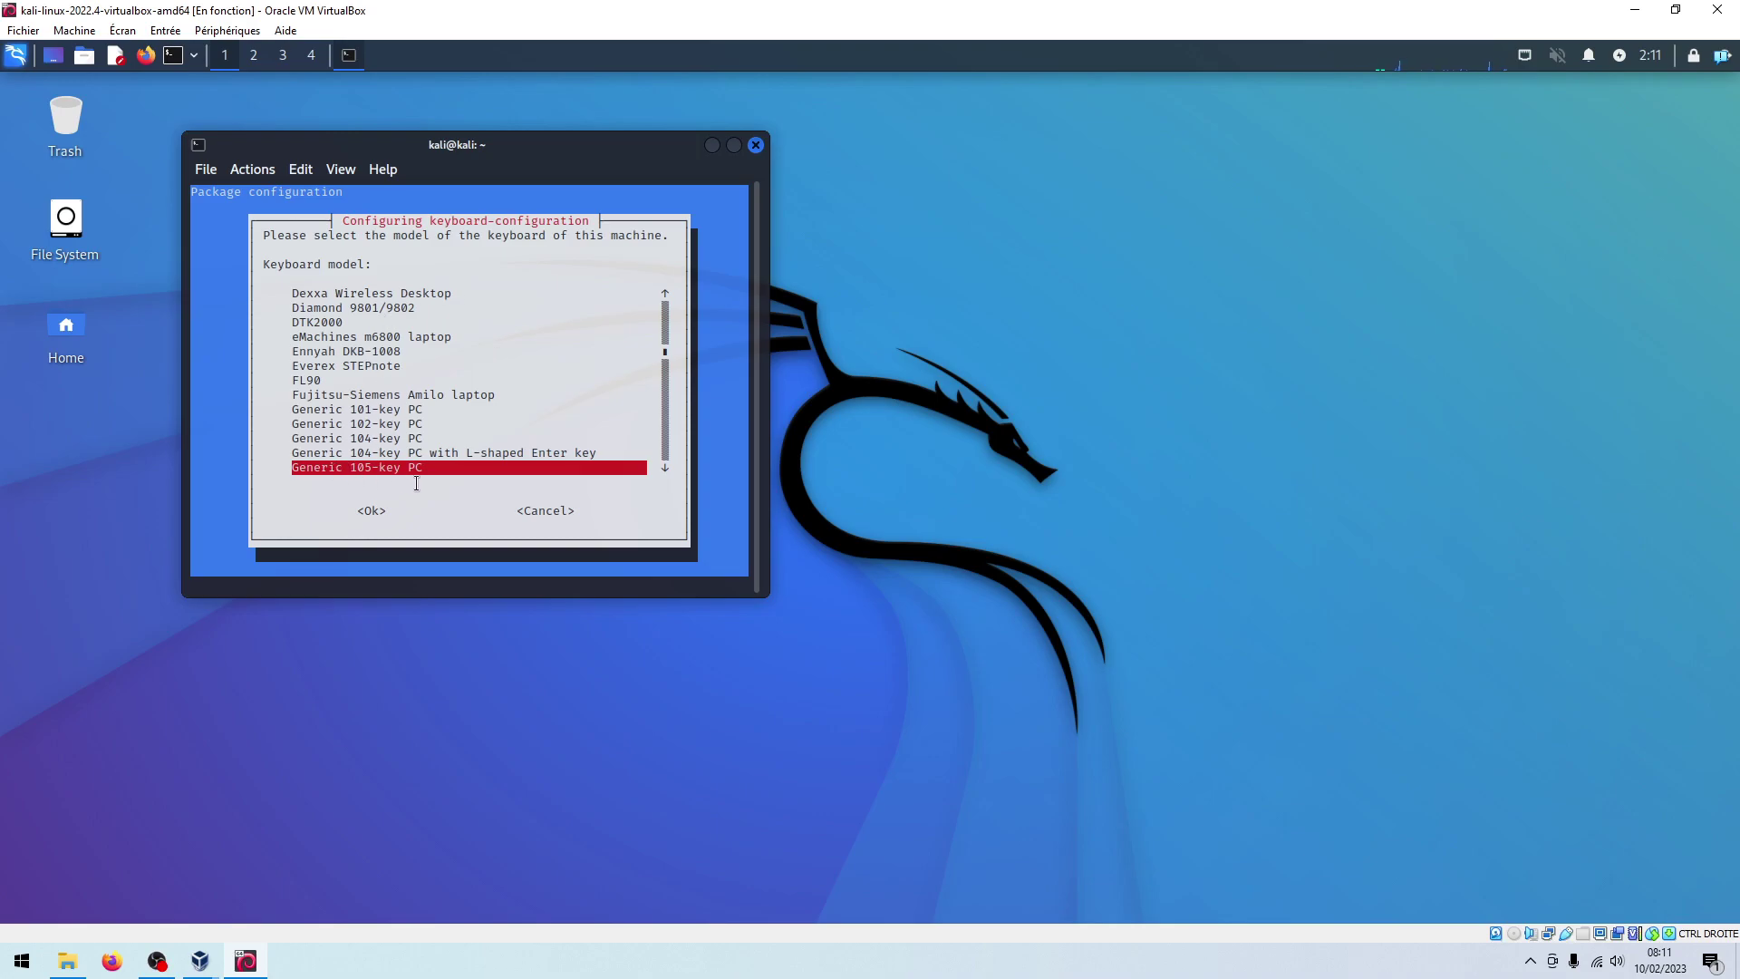
# Choose the Generic 105-key PC model and the French (AZERTY) layout via Other > French
pyautogui.press('Return')
pyautogui.scroll(-5, 447, 435)
pyautogui.scroll(-4, 447, 401)
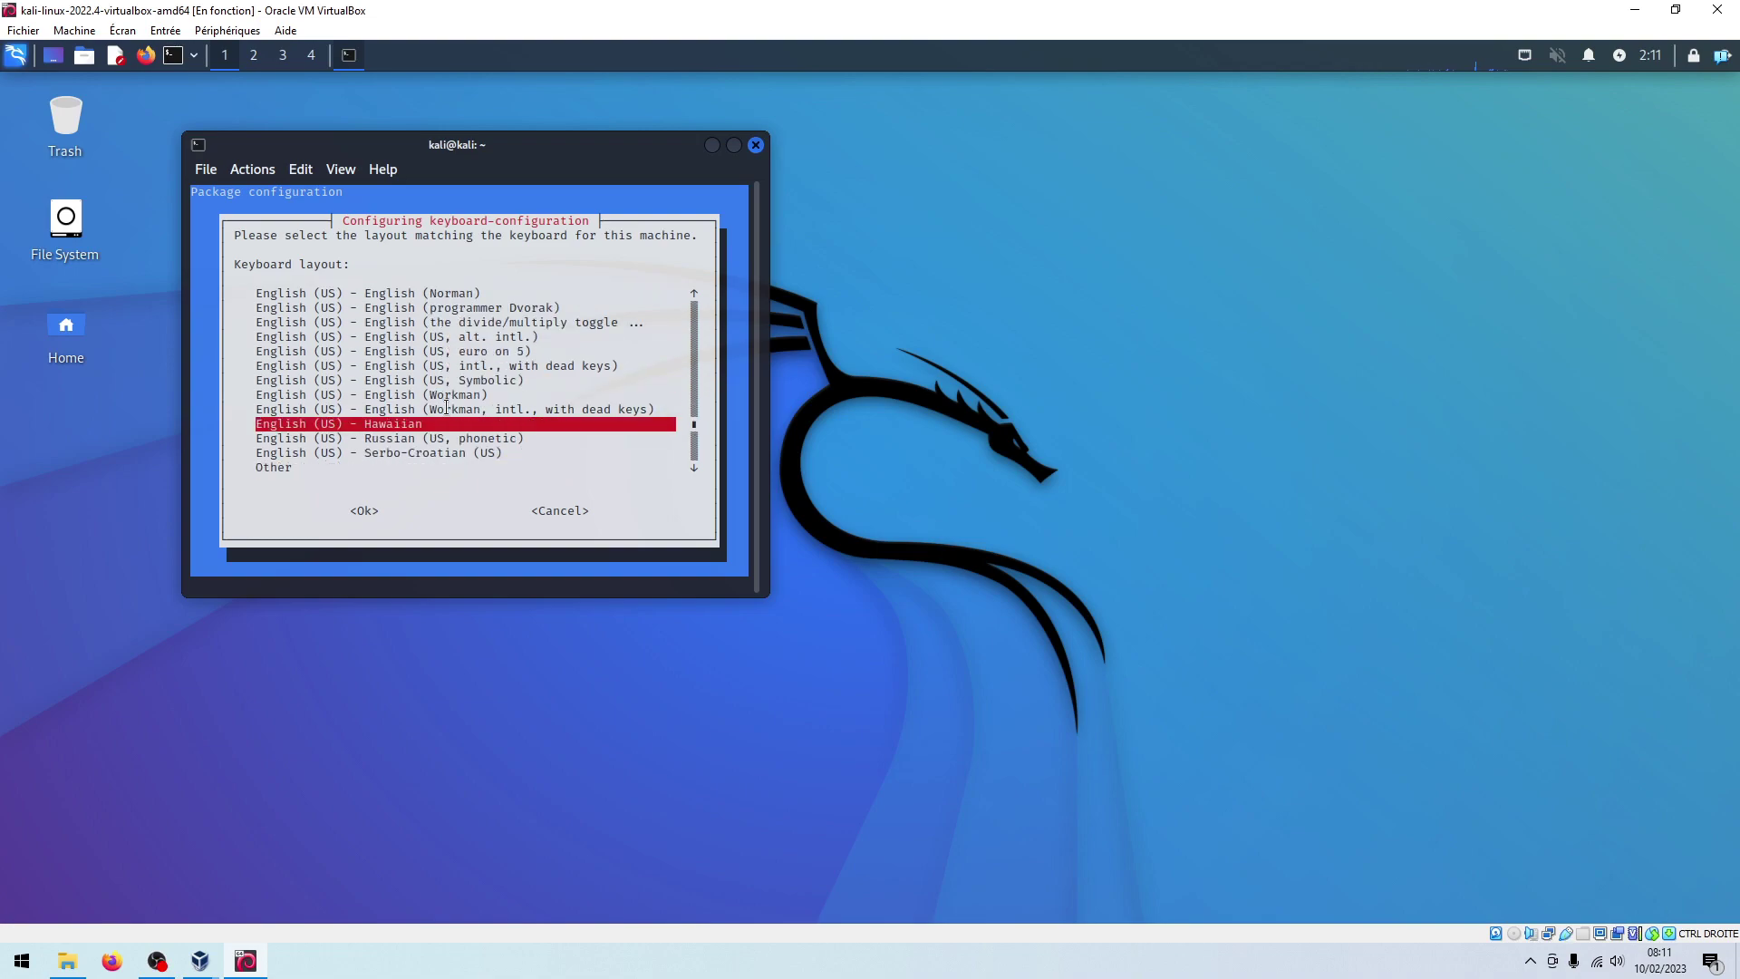
pyautogui.press('Return')
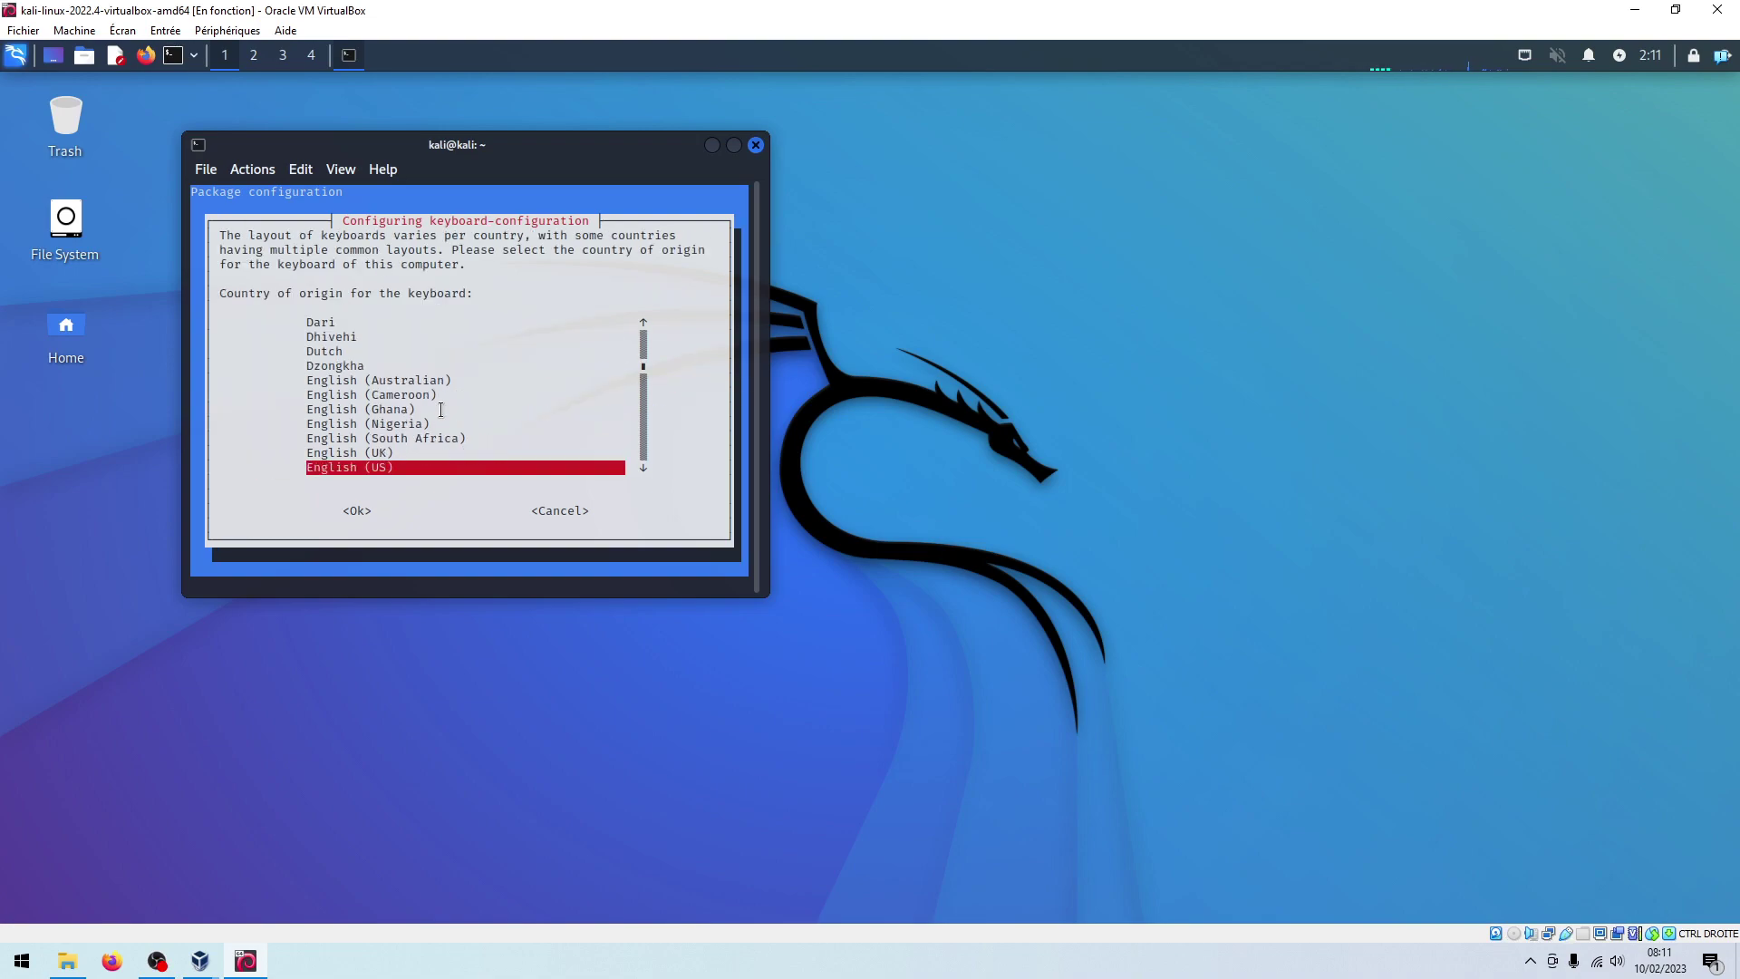
pyautogui.scroll(-7, 441, 409)
pyautogui.scroll(1, 441, 410)
pyautogui.press('Return')
pyautogui.scroll(15, 442, 410)
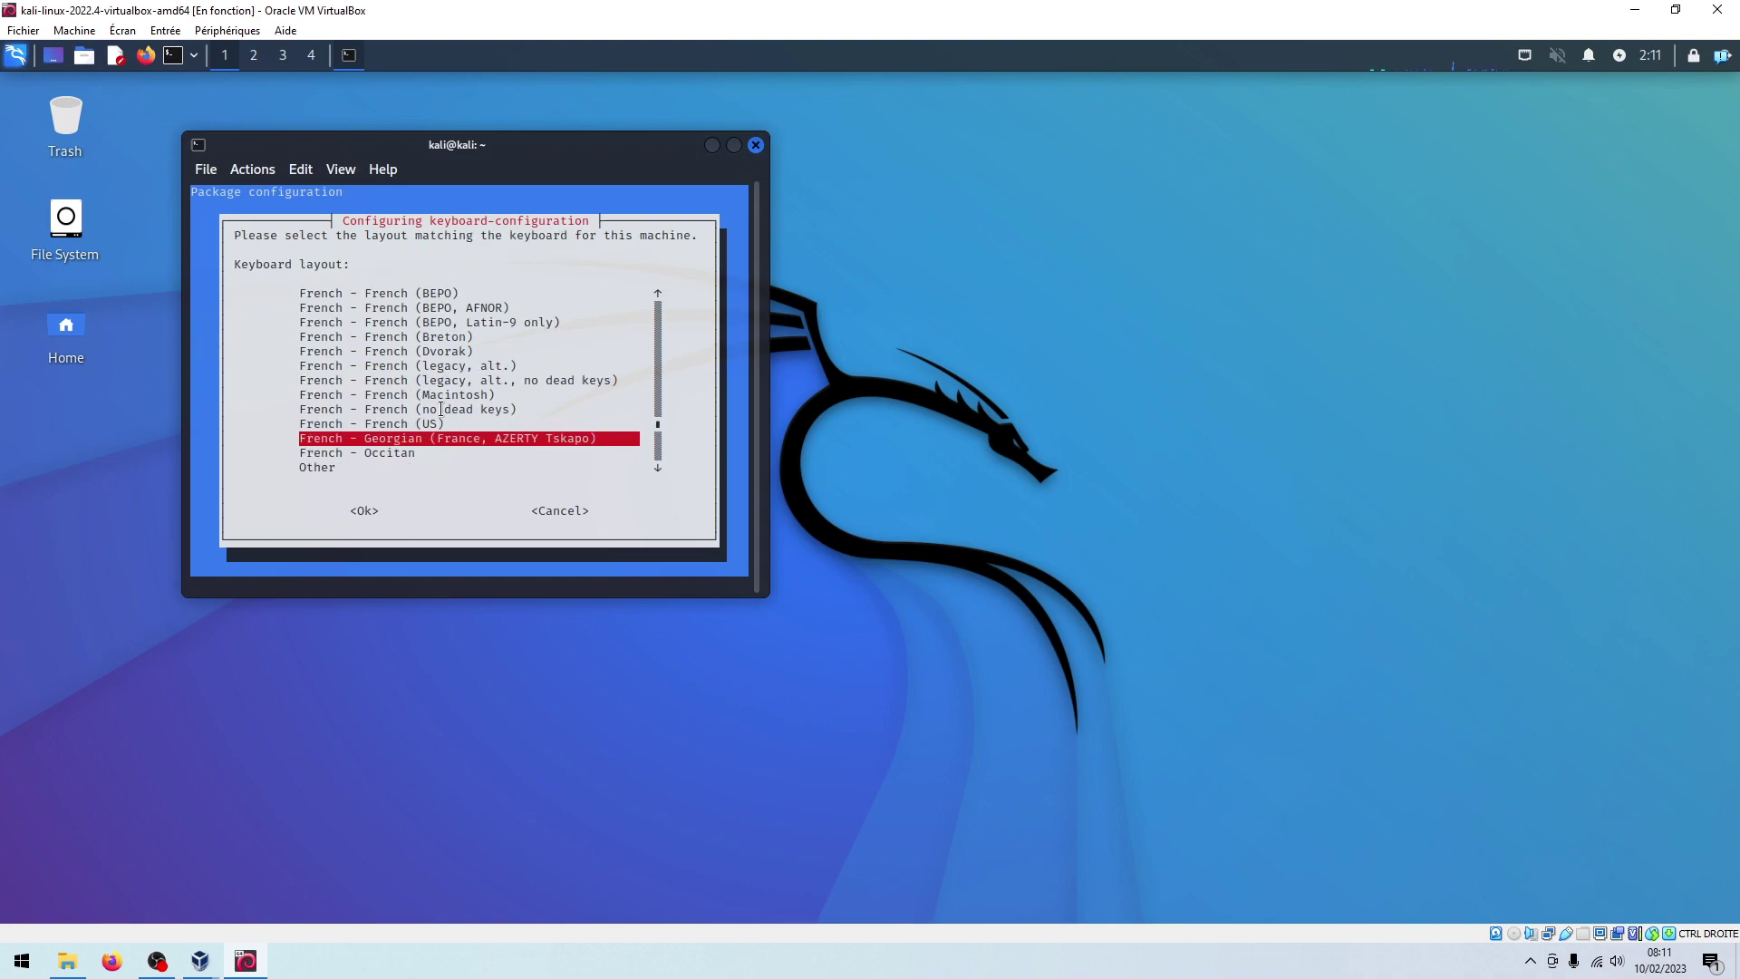
pyautogui.scroll(-1, 441, 410)
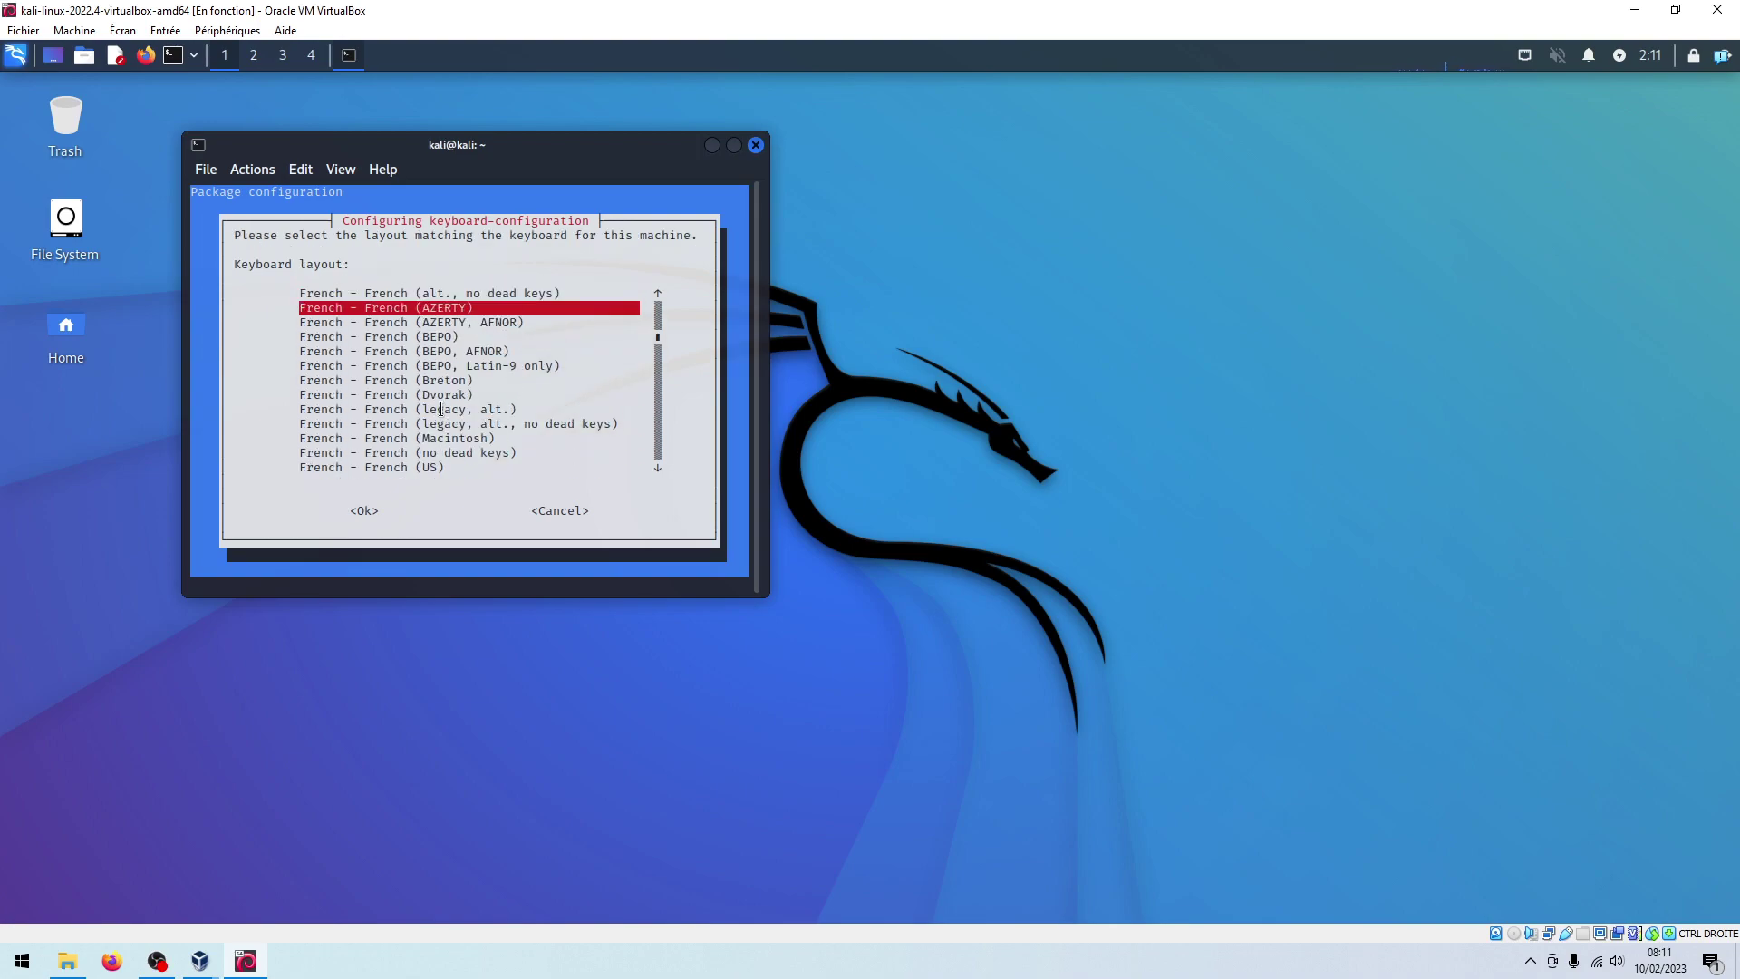
pyautogui.press('Return')
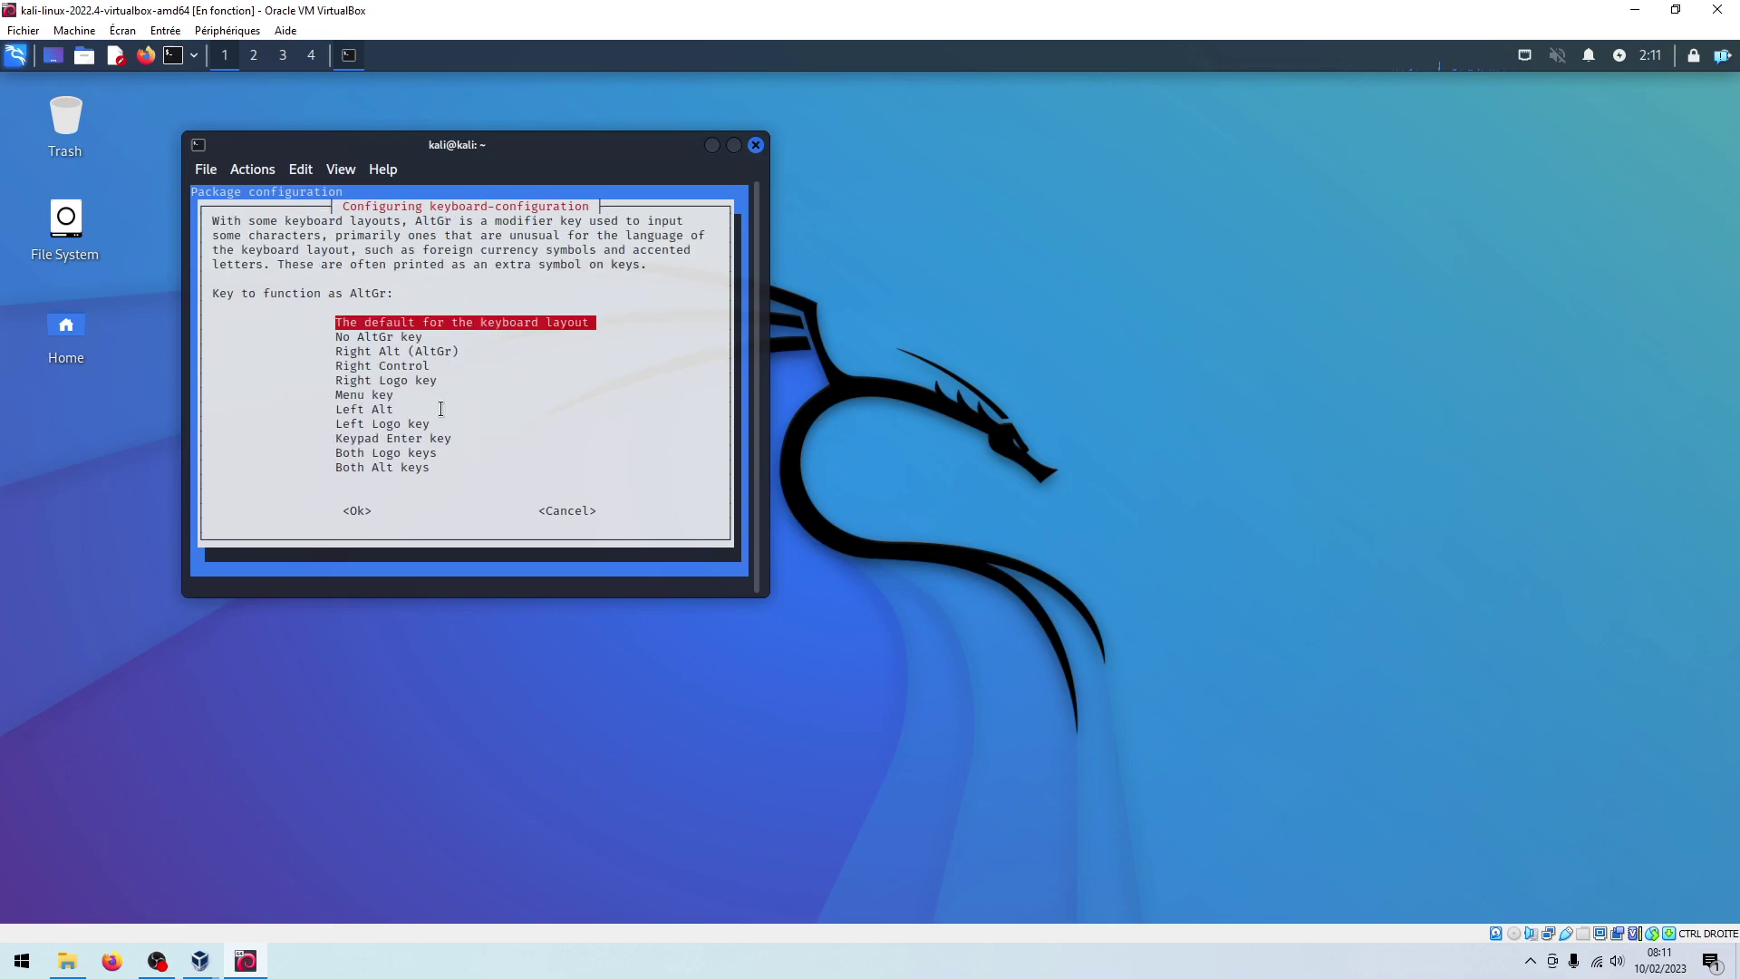
# Keep the default AltGr key, no compose key, and decline the X-server kill combination
pyautogui.press('Return')
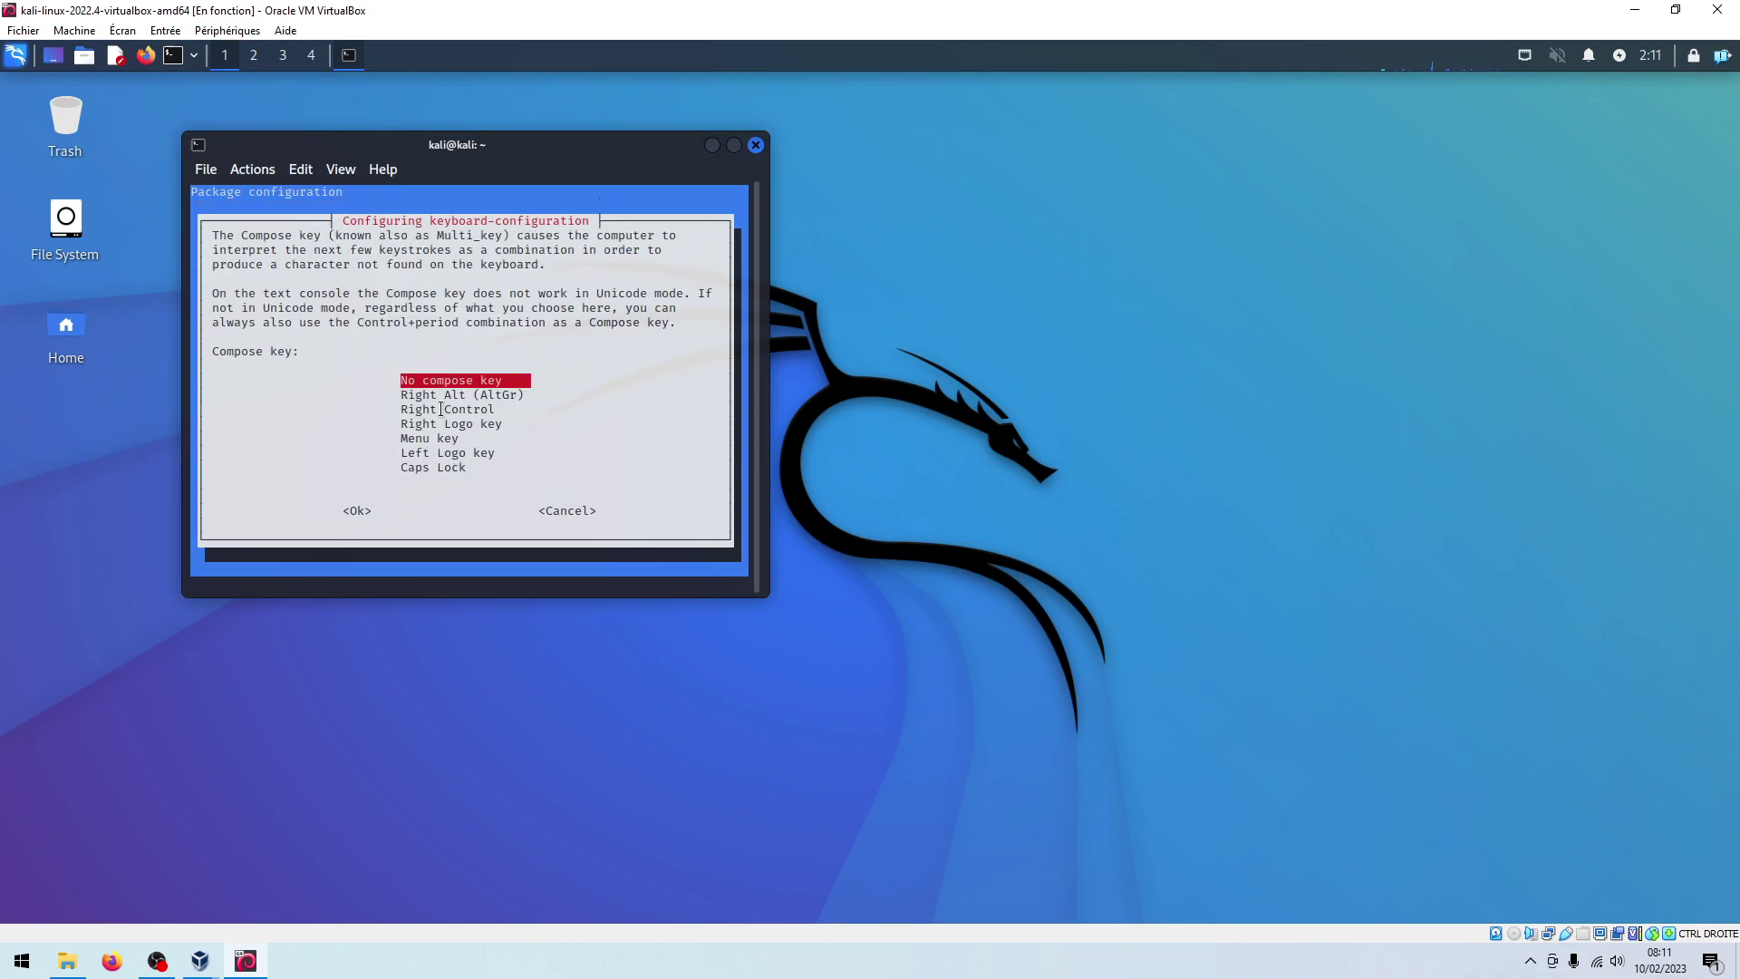
pyautogui.press('Return')
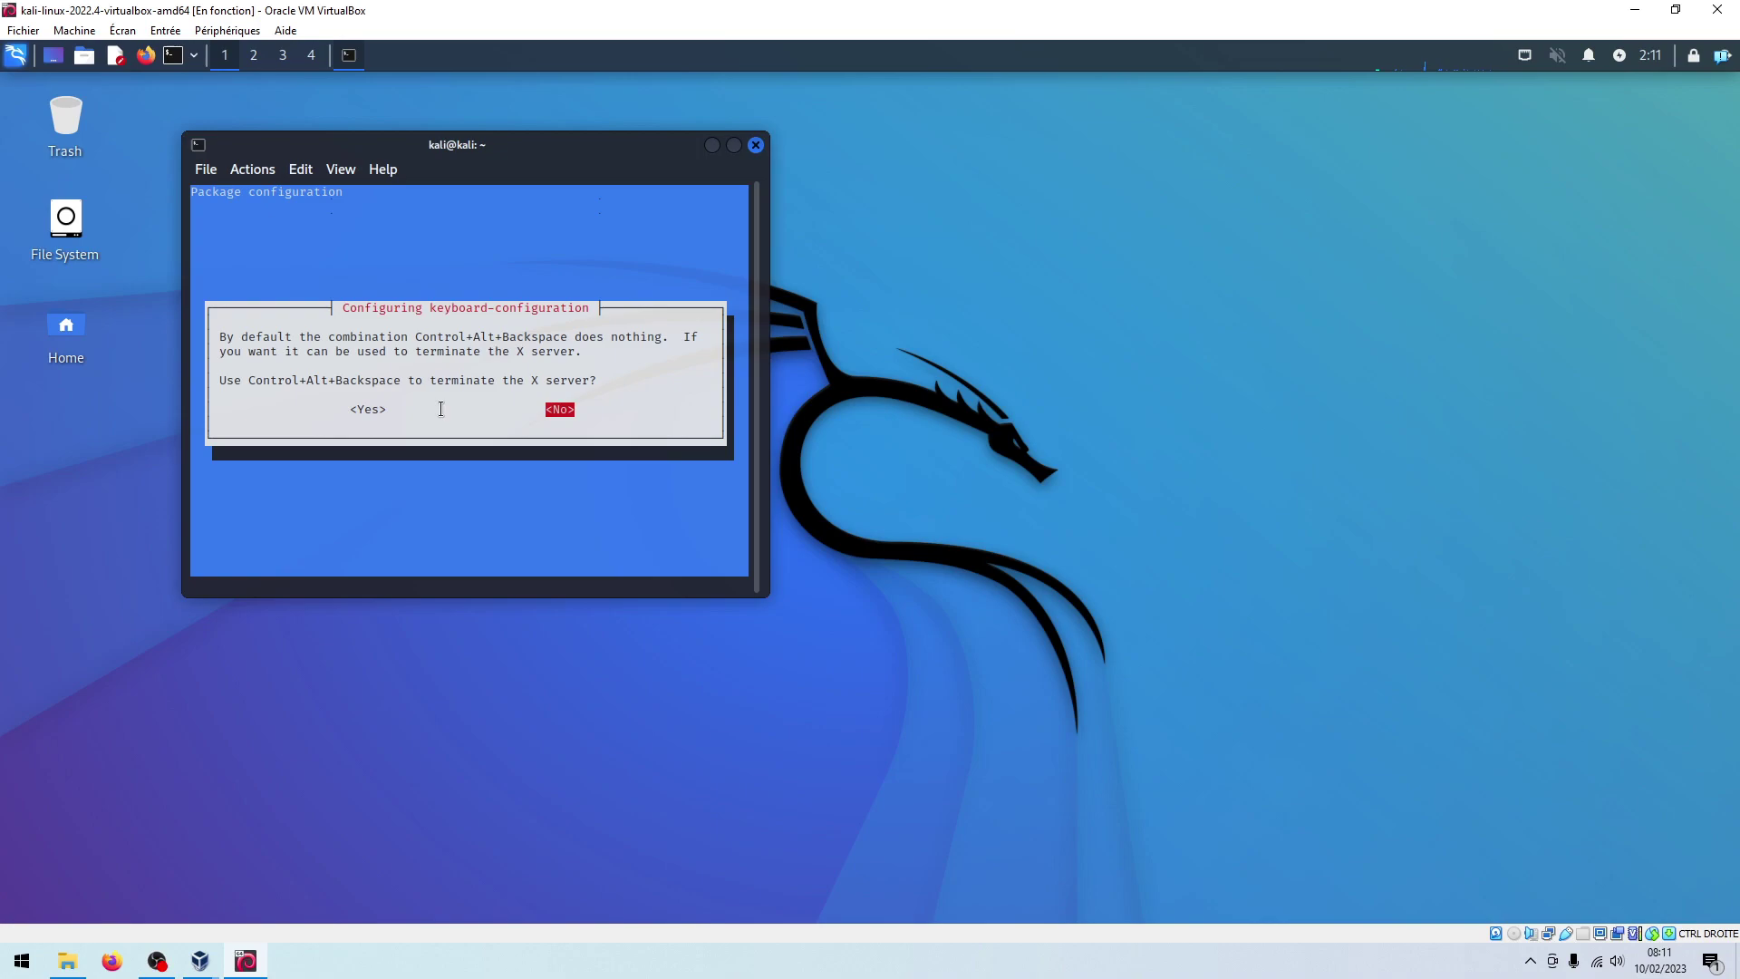
pyautogui.press('Return')
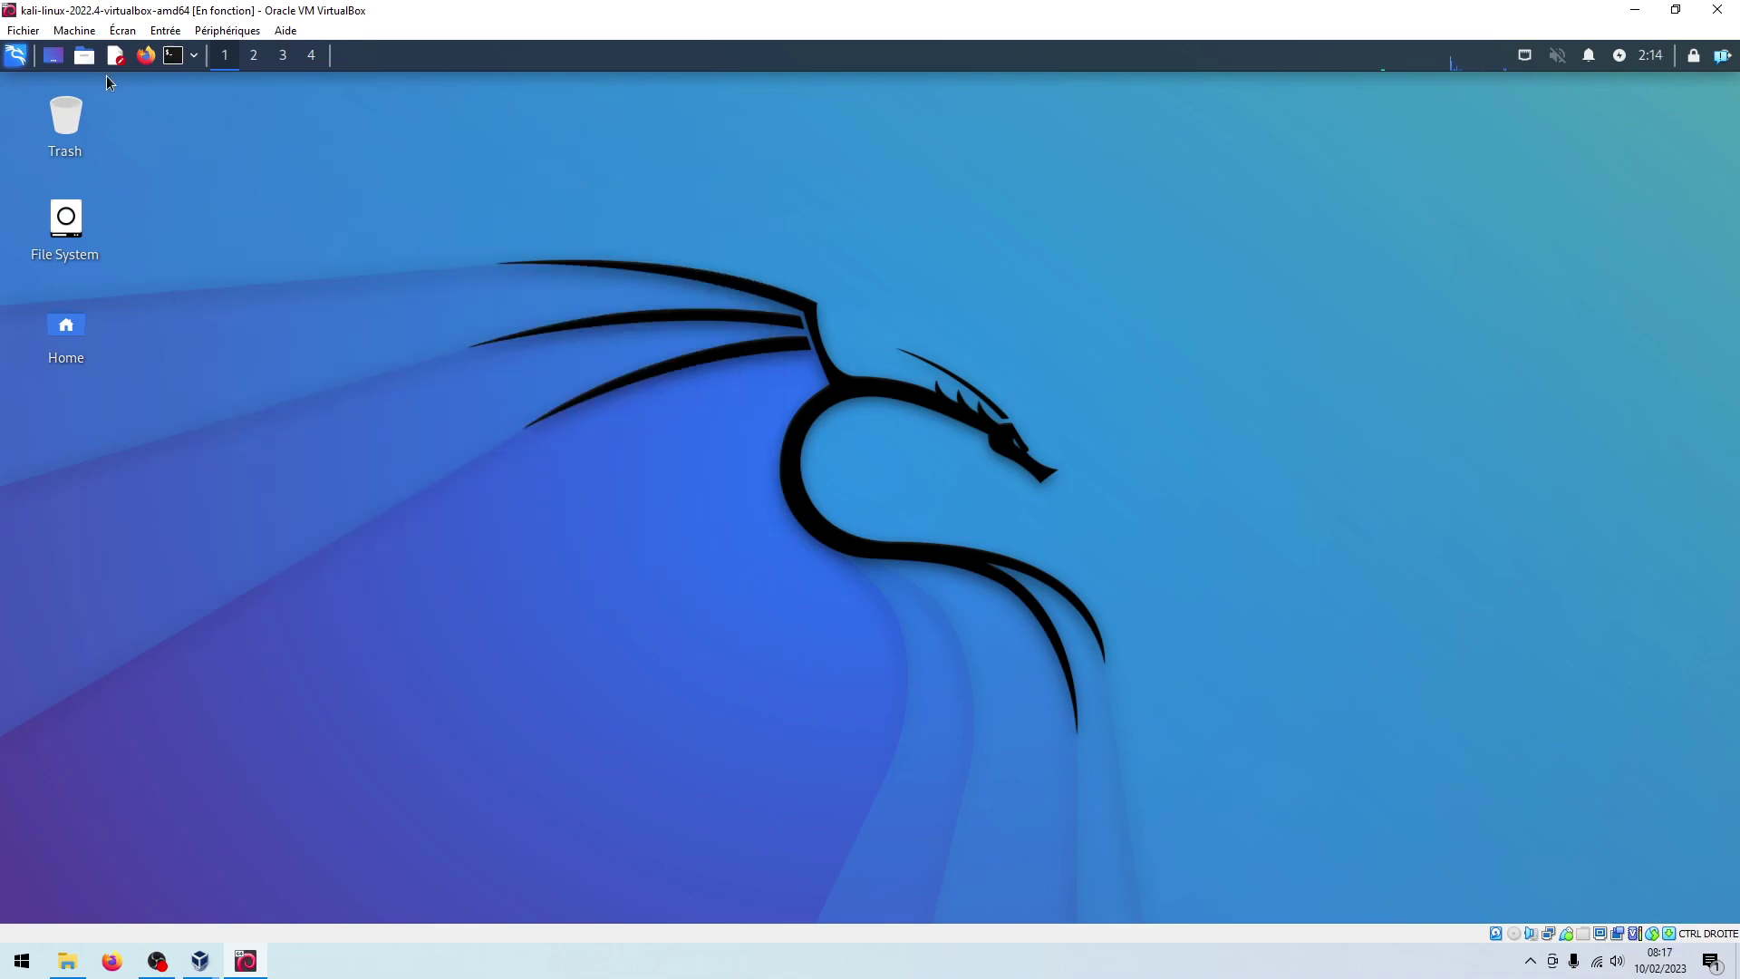
# Restart the Kali virtual machine from the menu's log-out options, booting the default GRUB entry
pyautogui.click(16, 56)
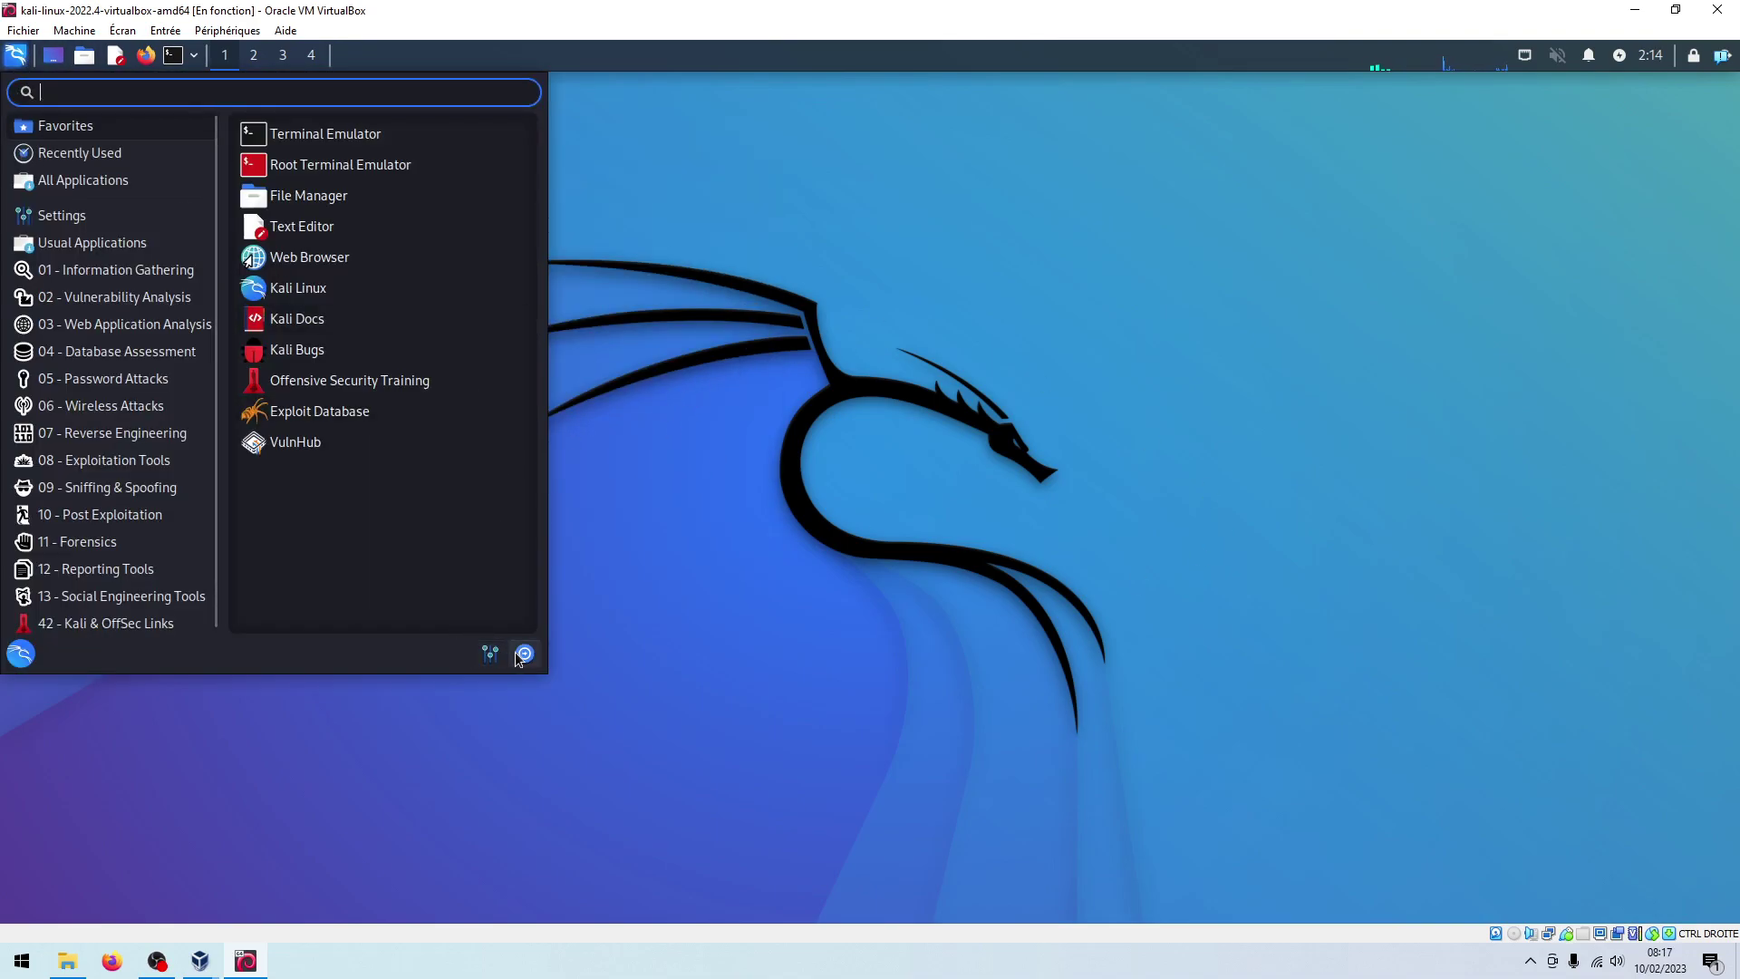
pyautogui.click(519, 652)
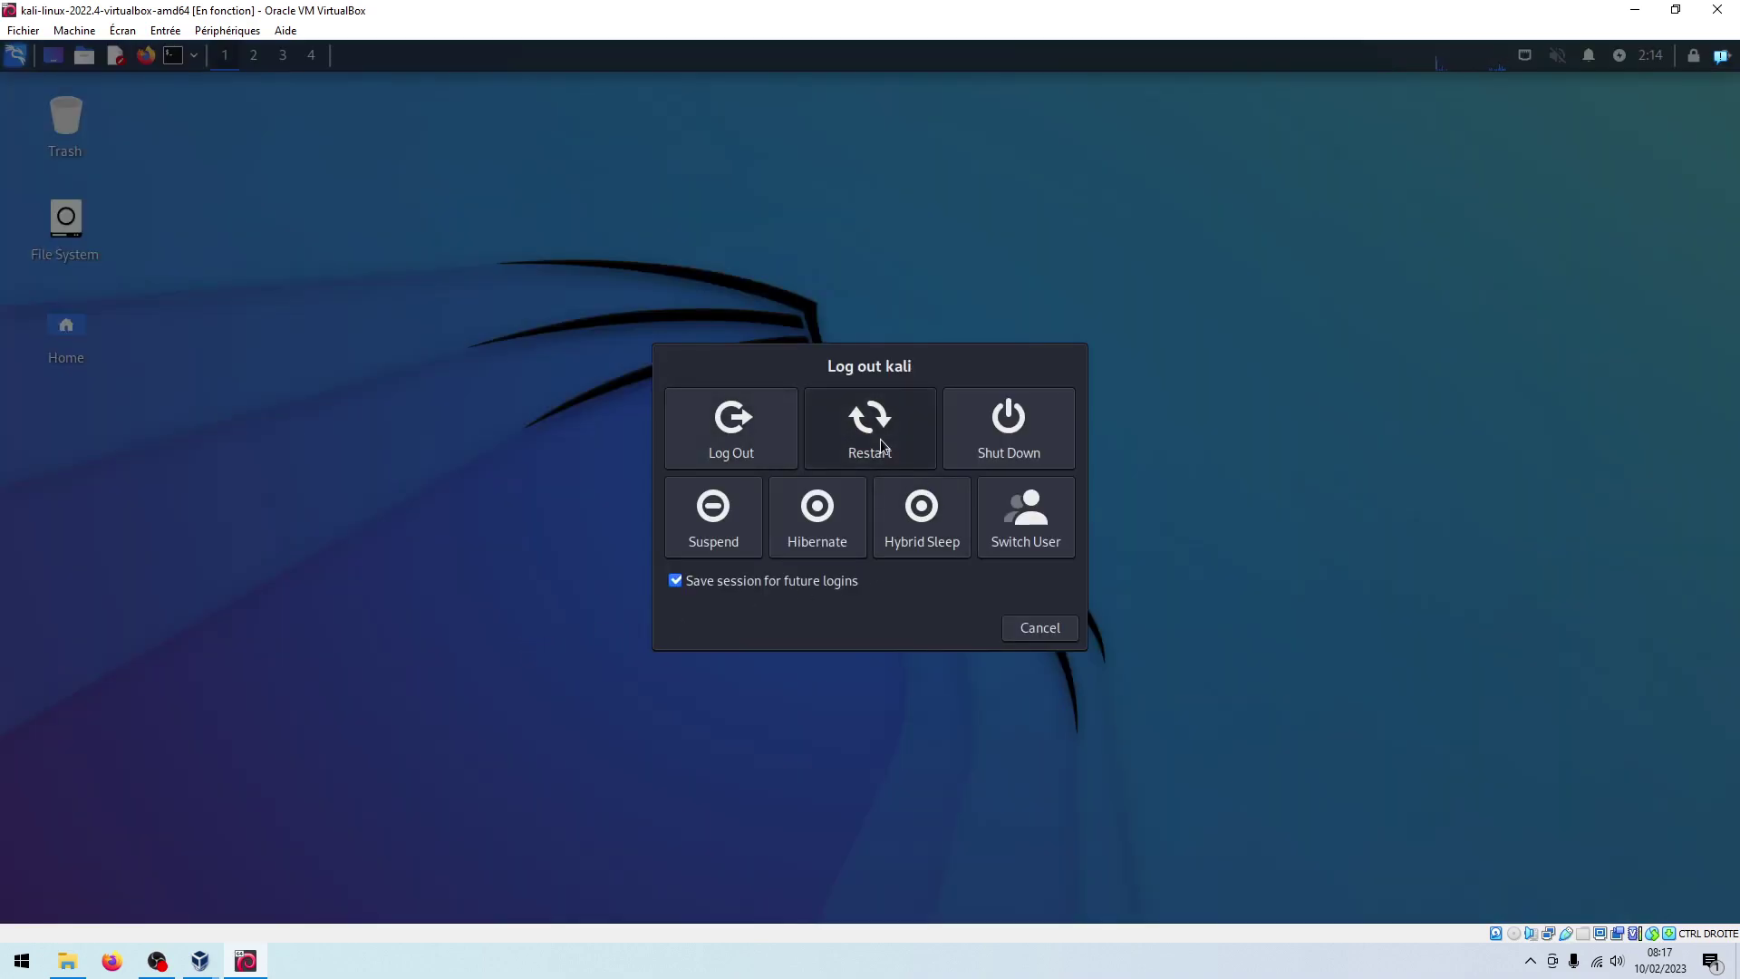
pyautogui.click(879, 438)
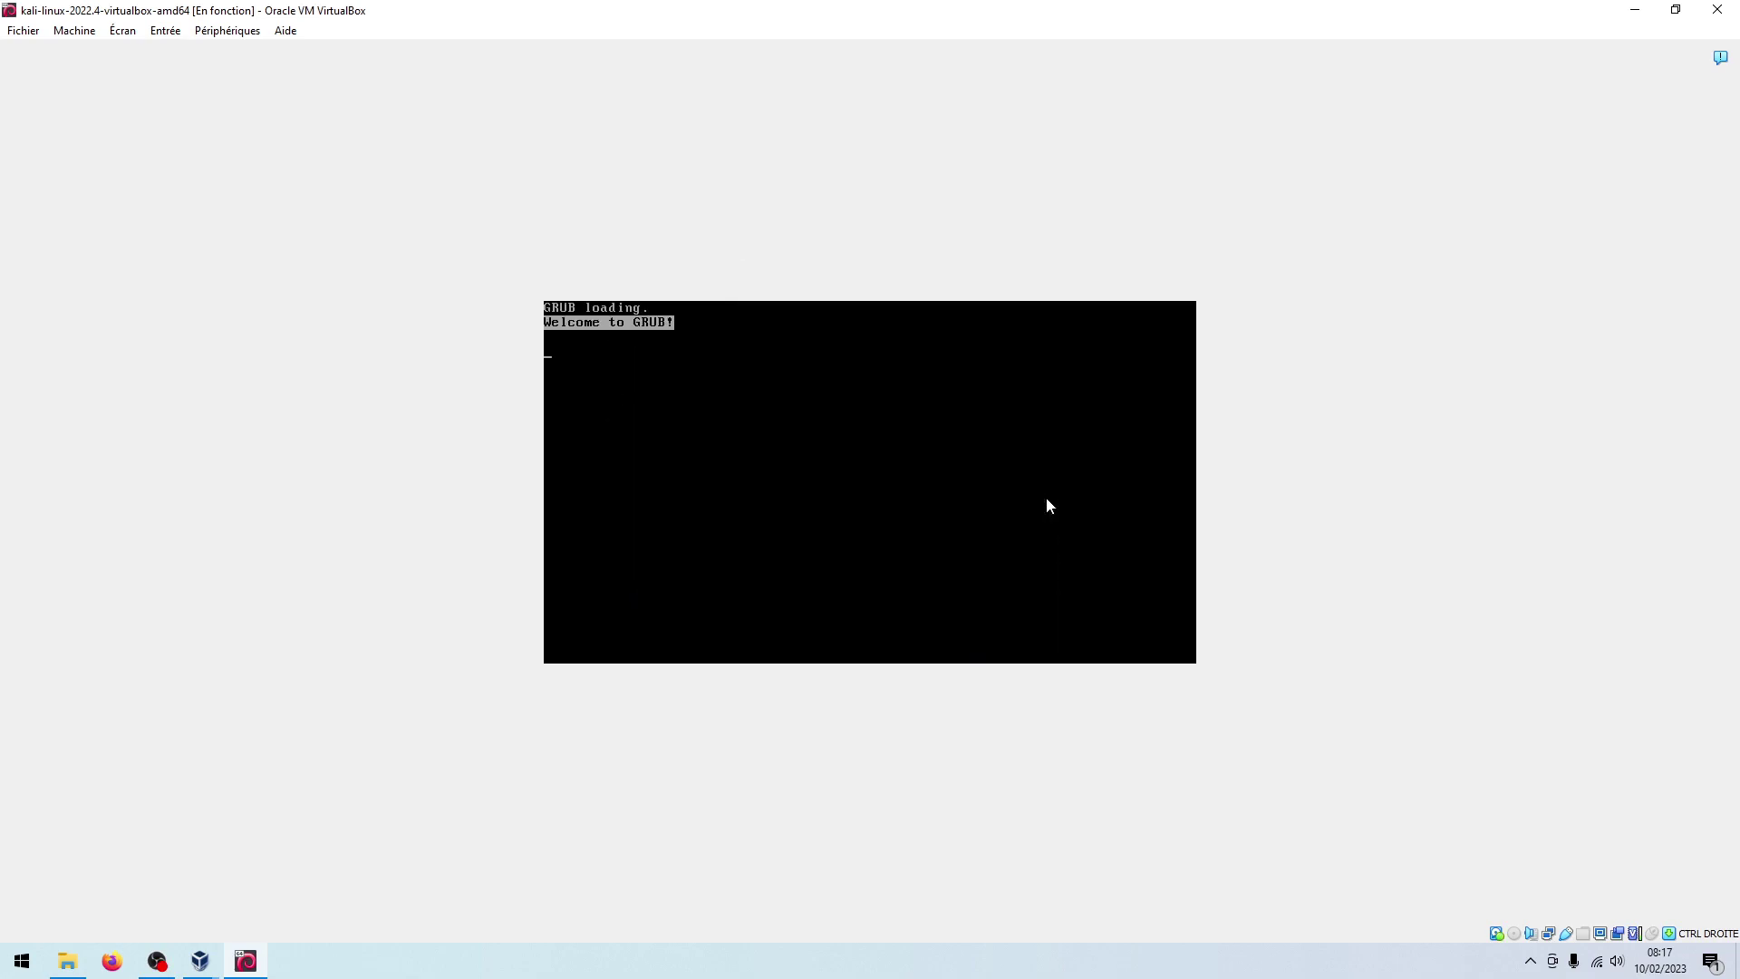
pyautogui.press('Return')
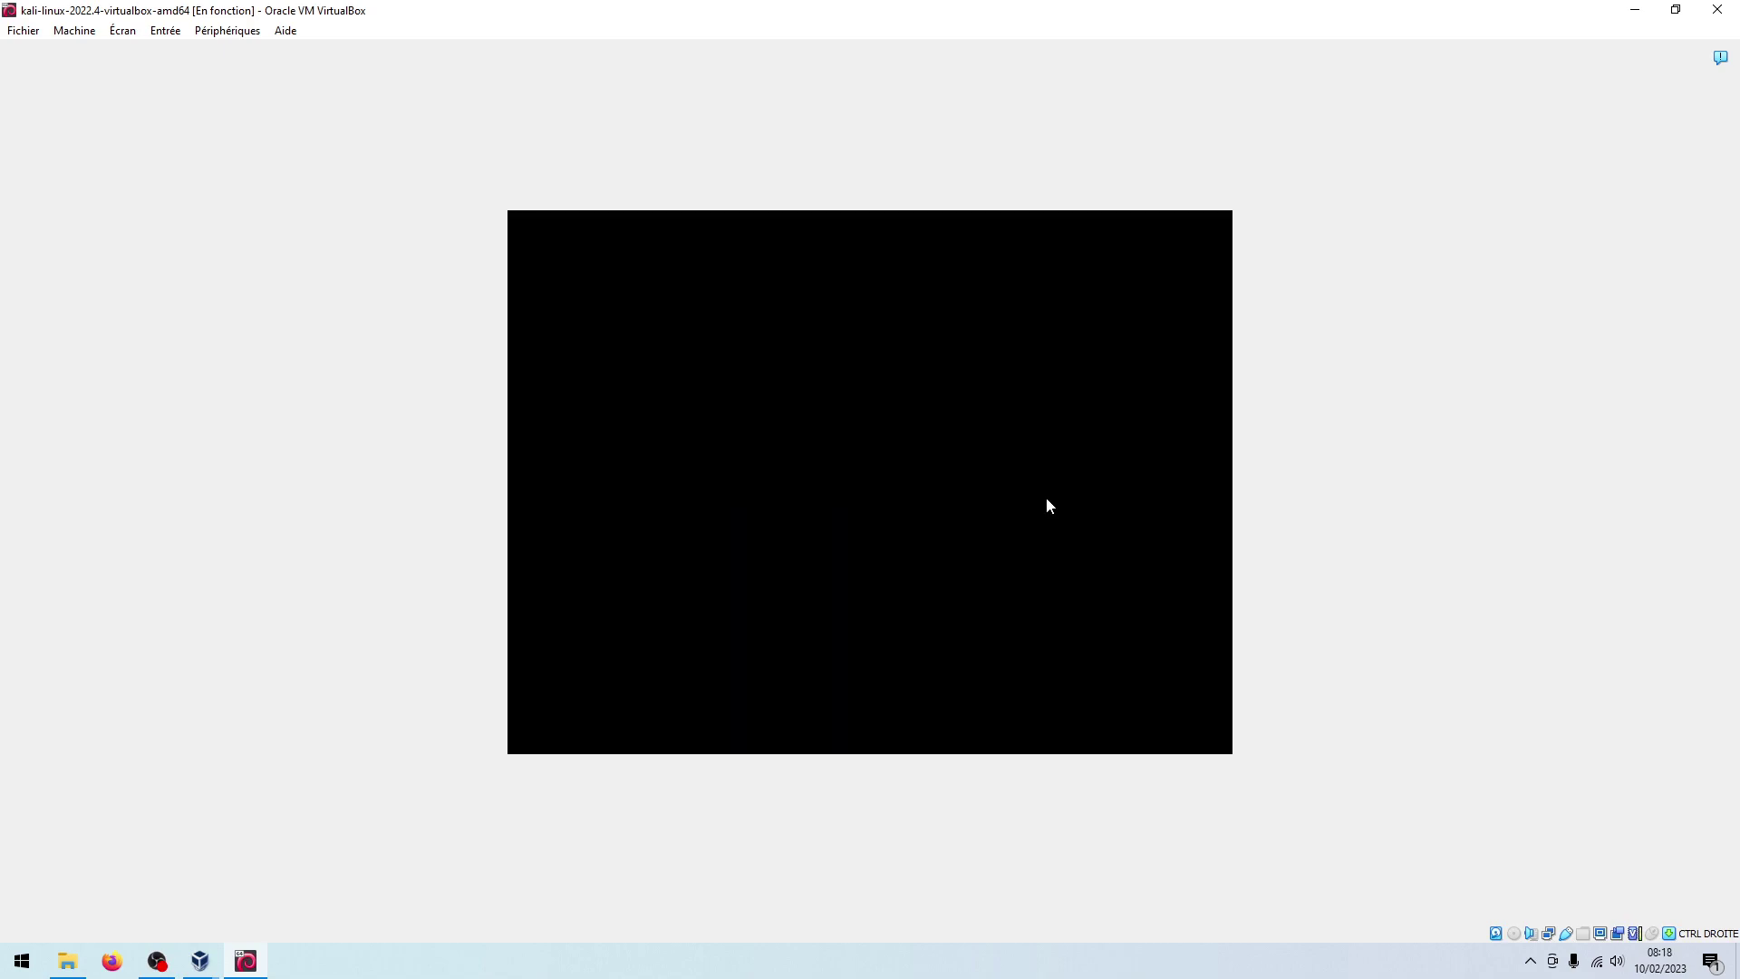
# Log back in to the desktop as user kali with the account password
pyautogui.write('kali')
pyautogui.press('Tab')
pyautogui.write('kali')
pyautogui.press('Return')
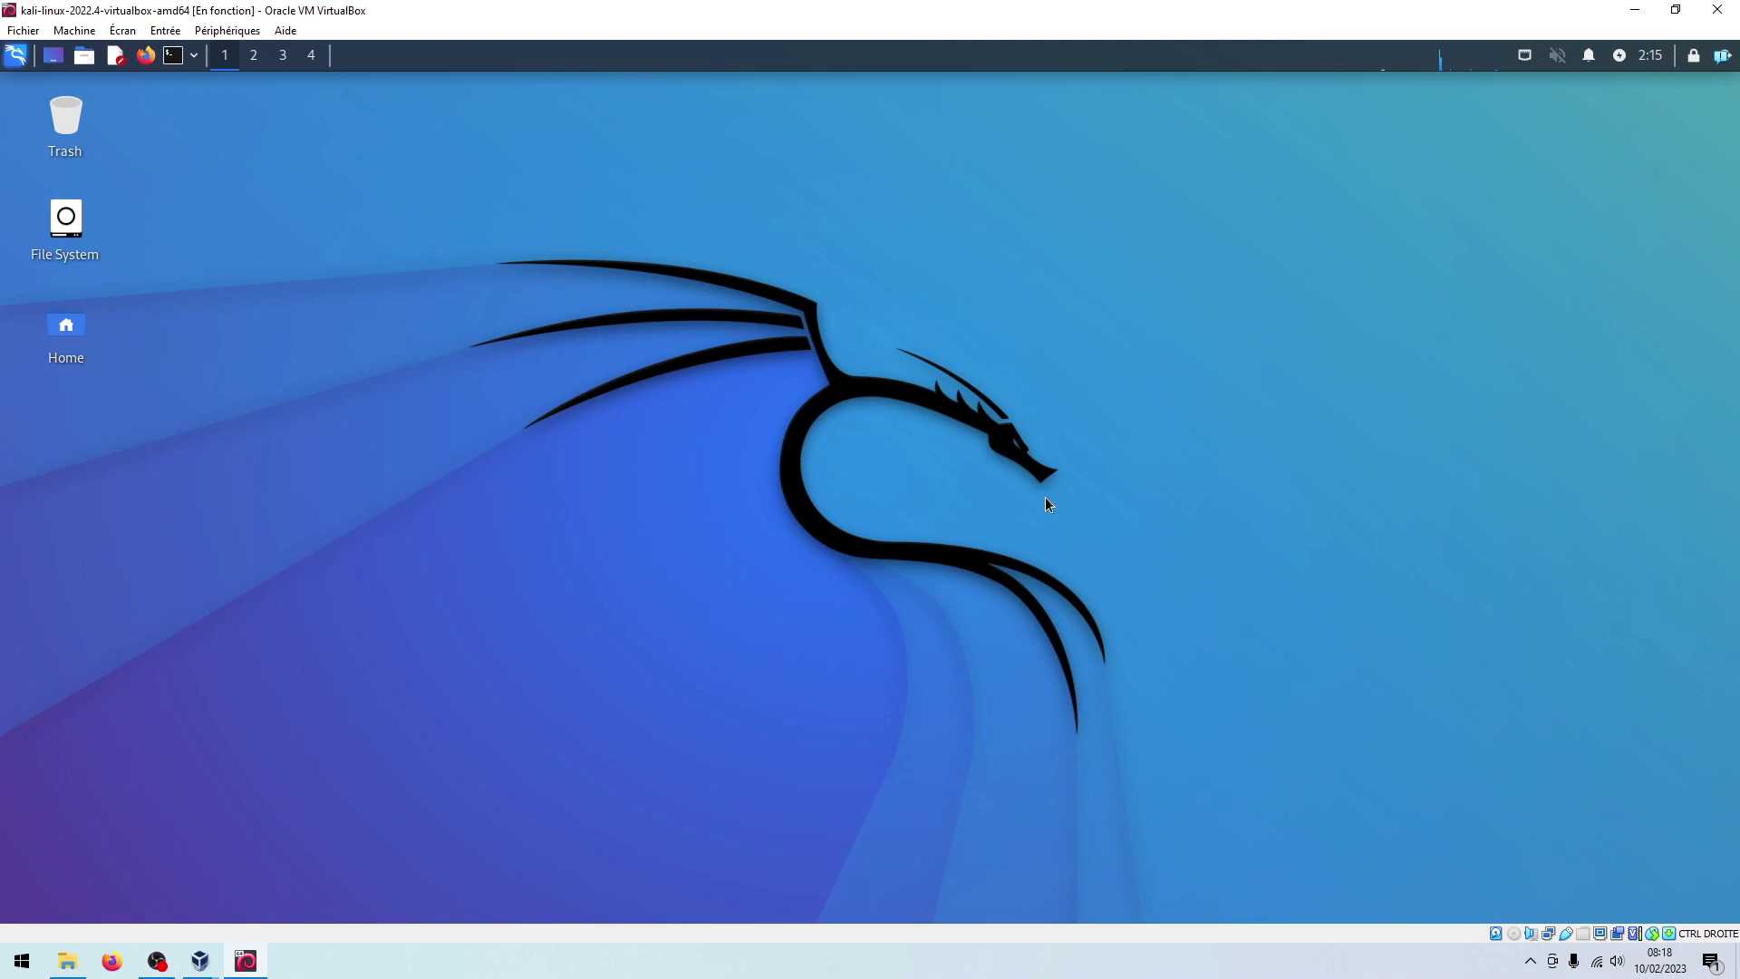
# Run sudo passwd root in a new terminal and enter the new root password
pyautogui.click(169, 57)
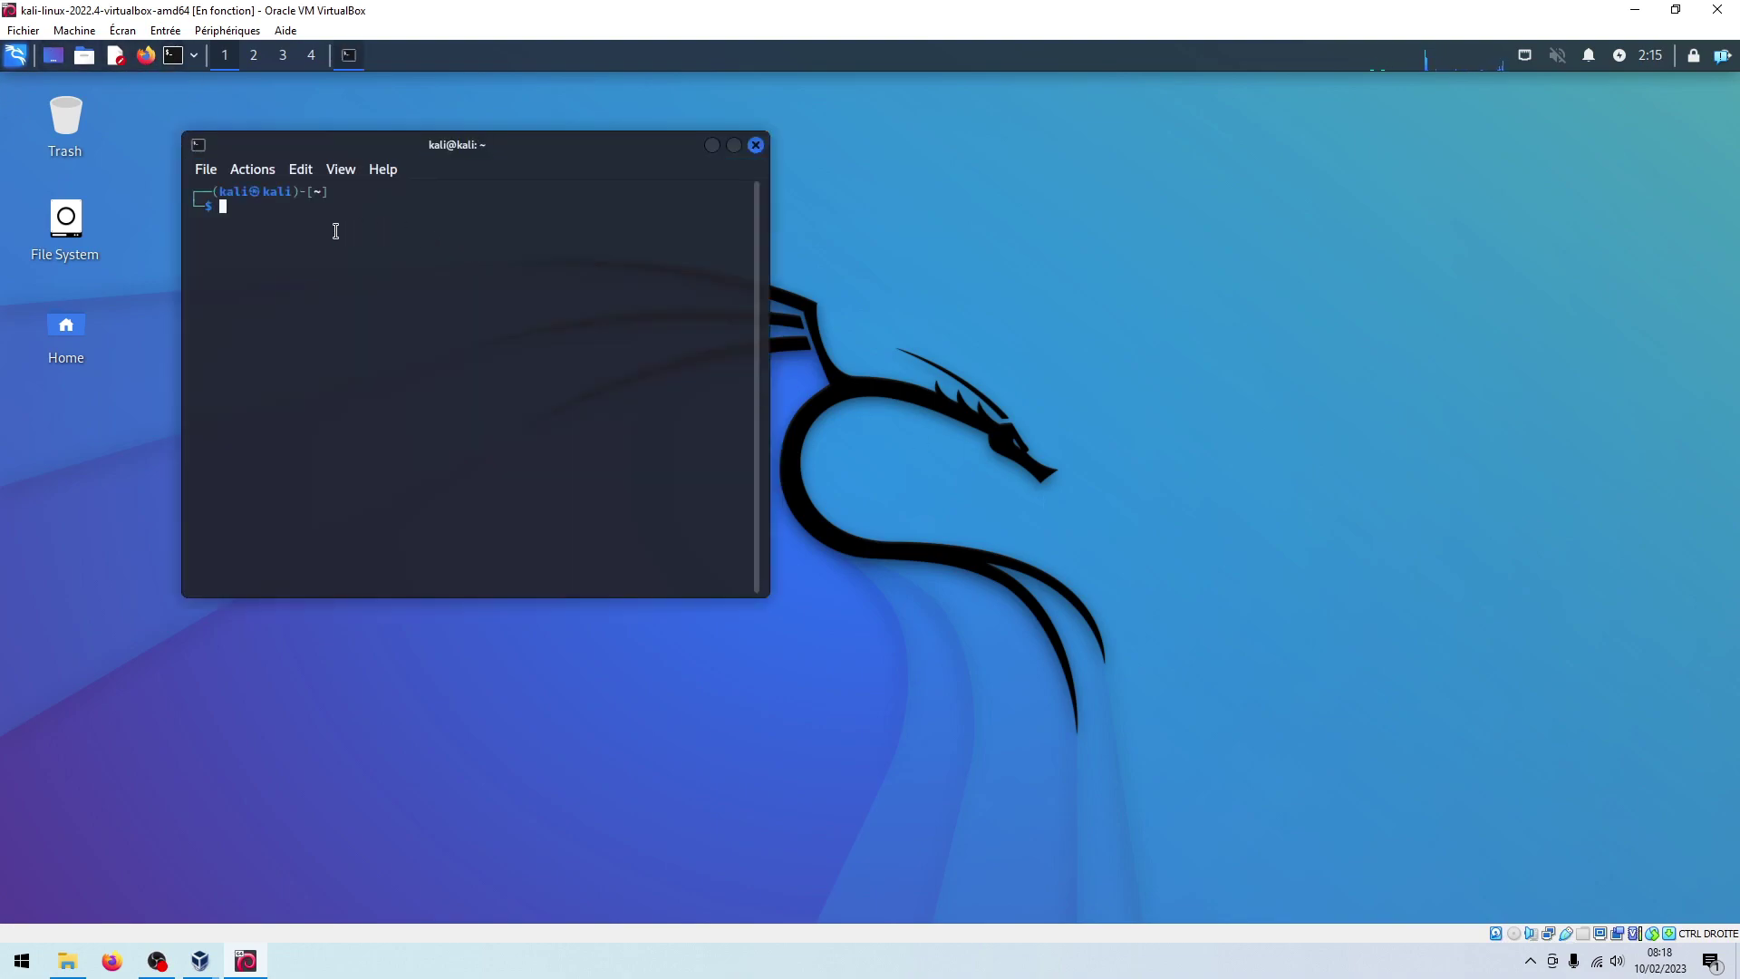
pyautogui.write('sudo passwd root')
pyautogui.press('Return')
pyautogui.press('Return')
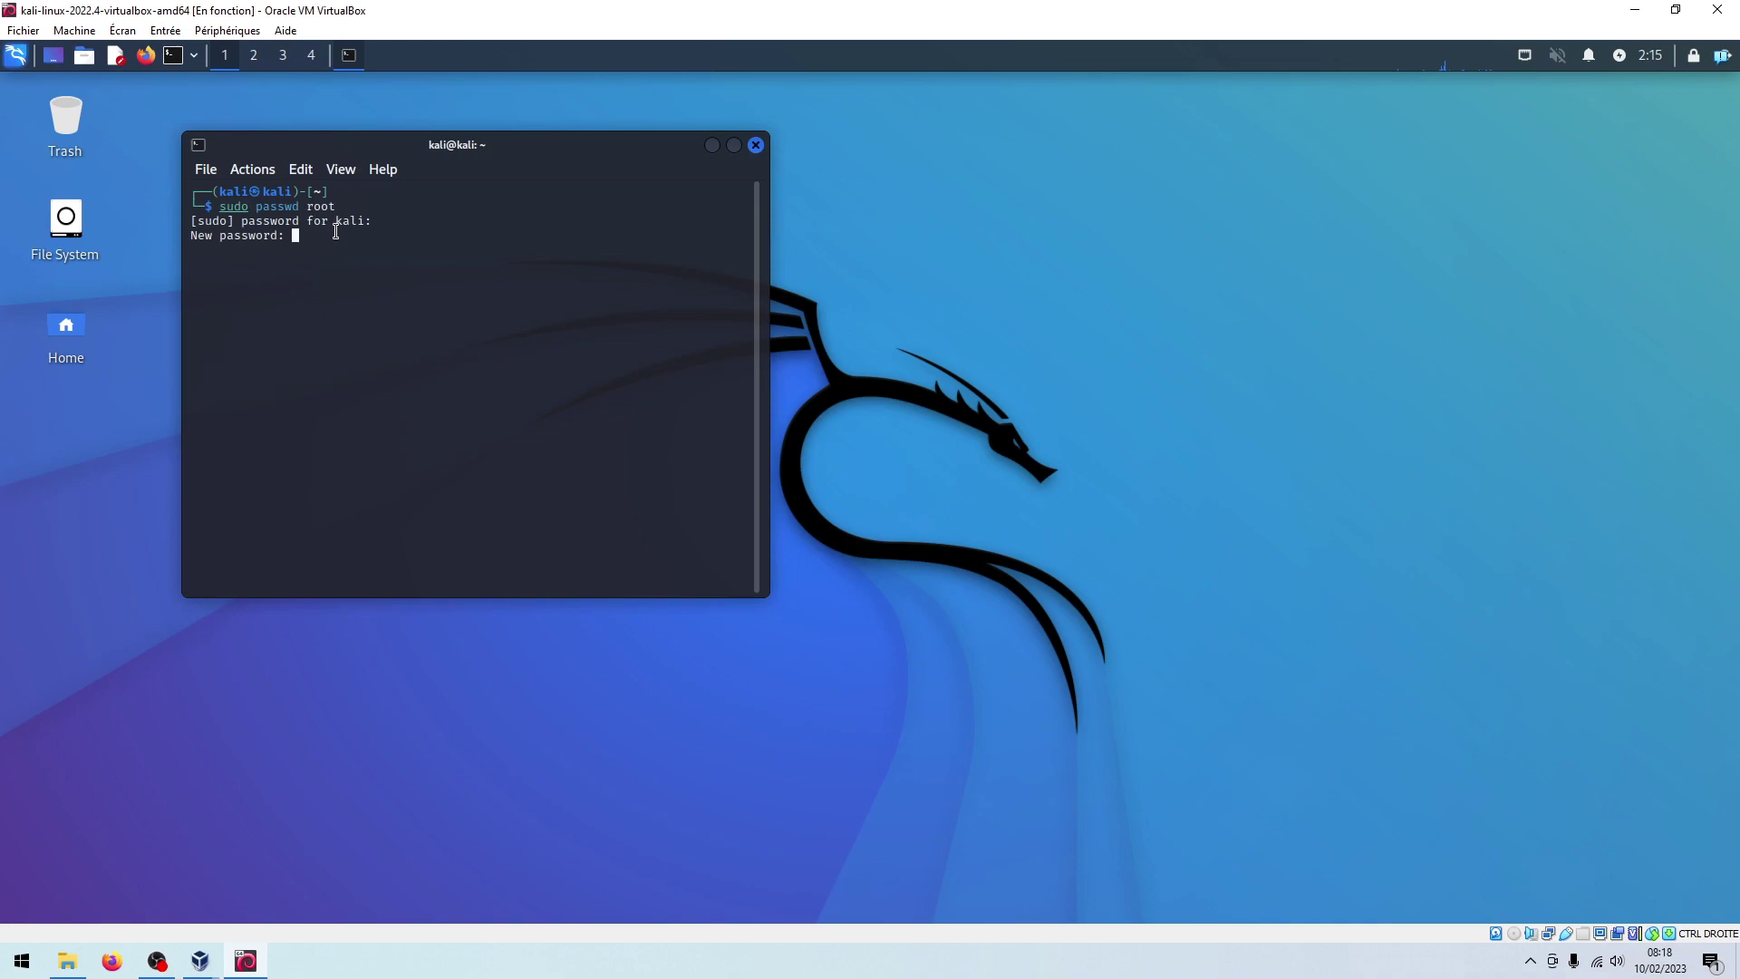
pyautogui.press('Return')
pyautogui.press('Return')
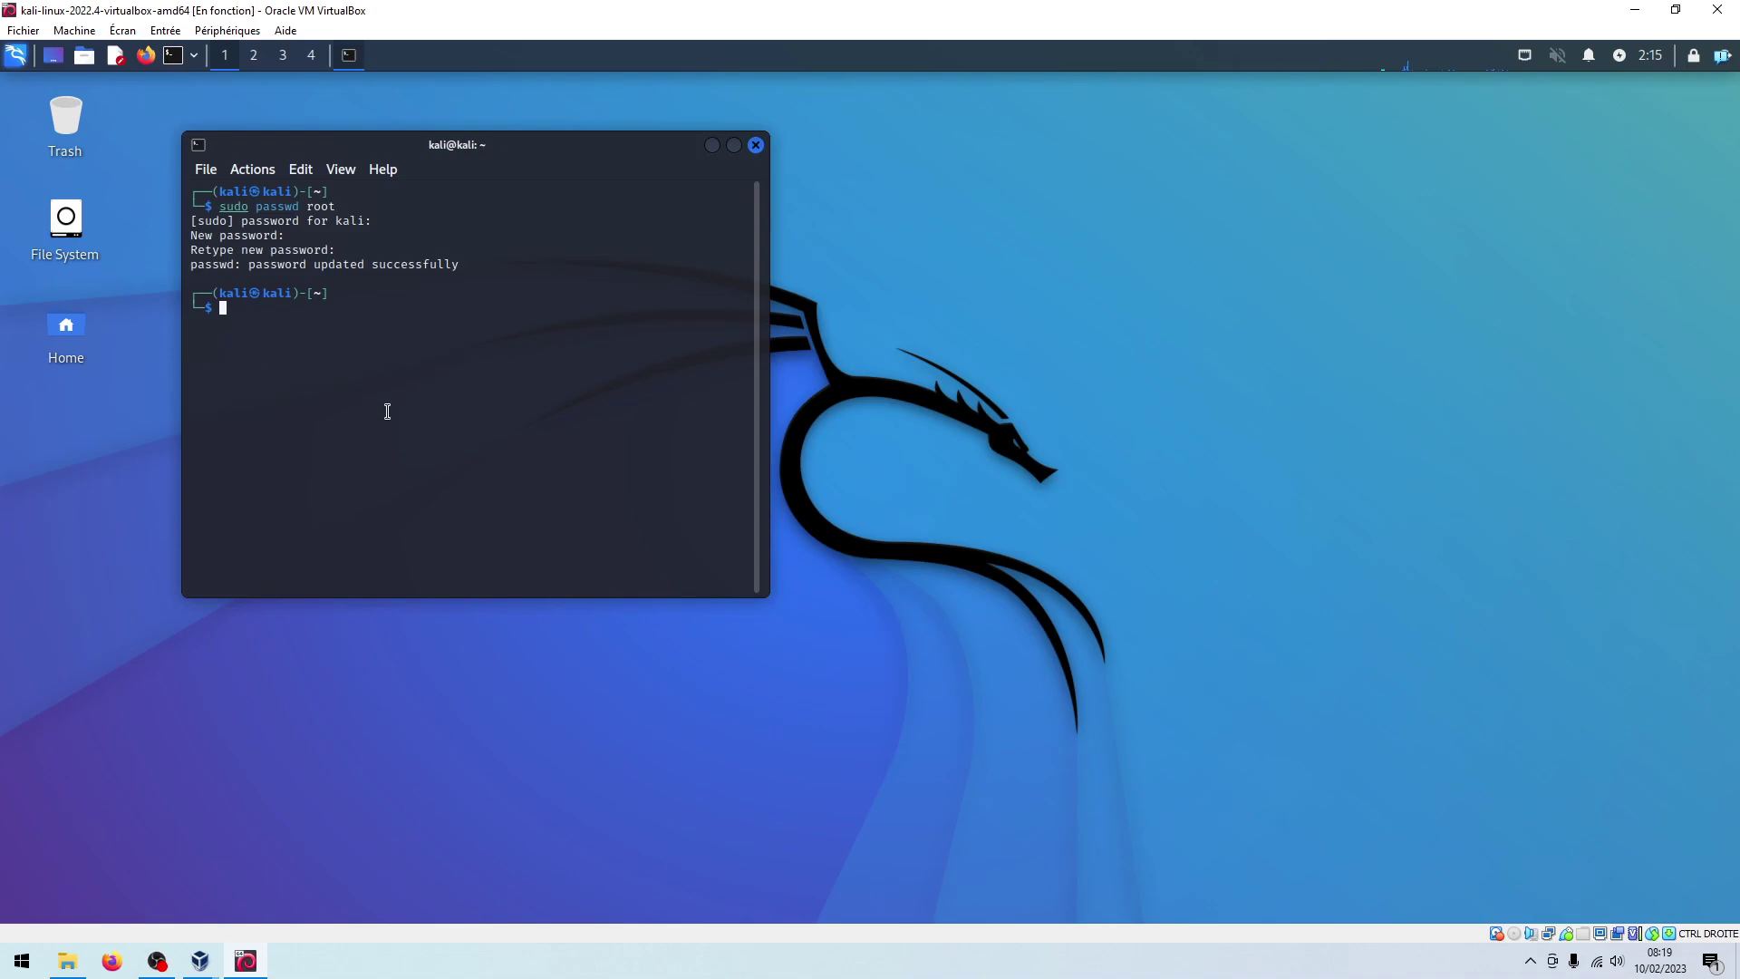
# Close the terminal and log out of the current Kali session
pyautogui.click(756, 145)
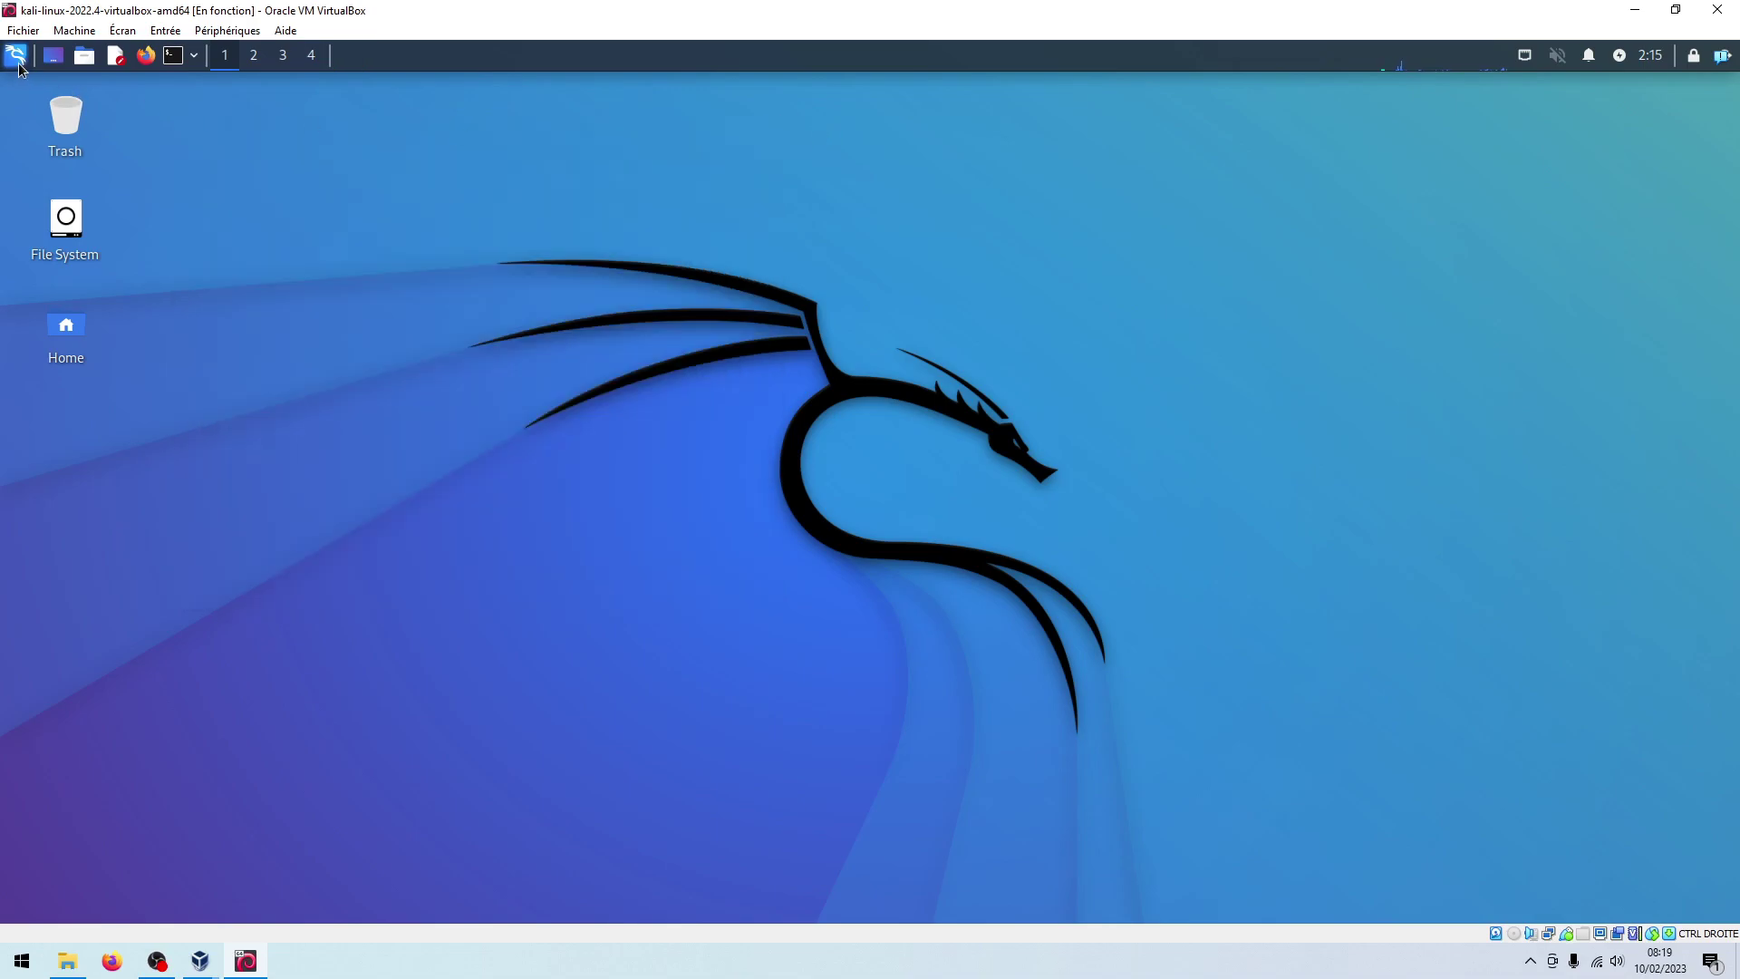
pyautogui.click(15, 55)
pyautogui.click(524, 655)
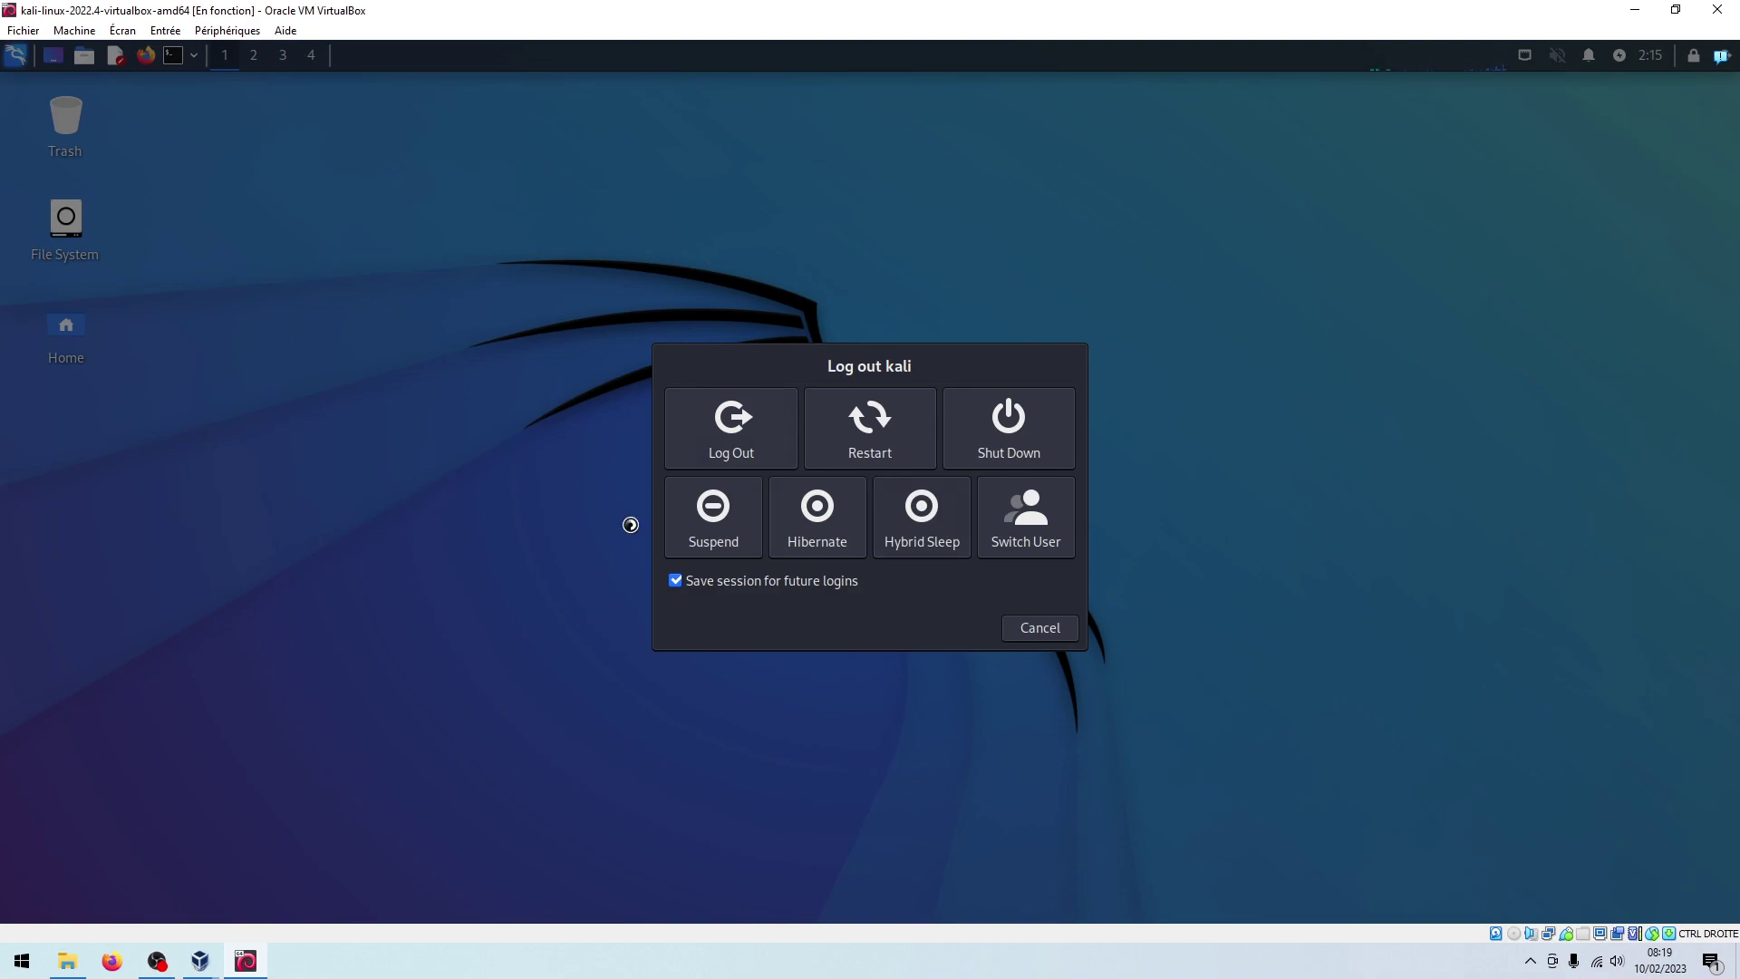
pyautogui.click(747, 441)
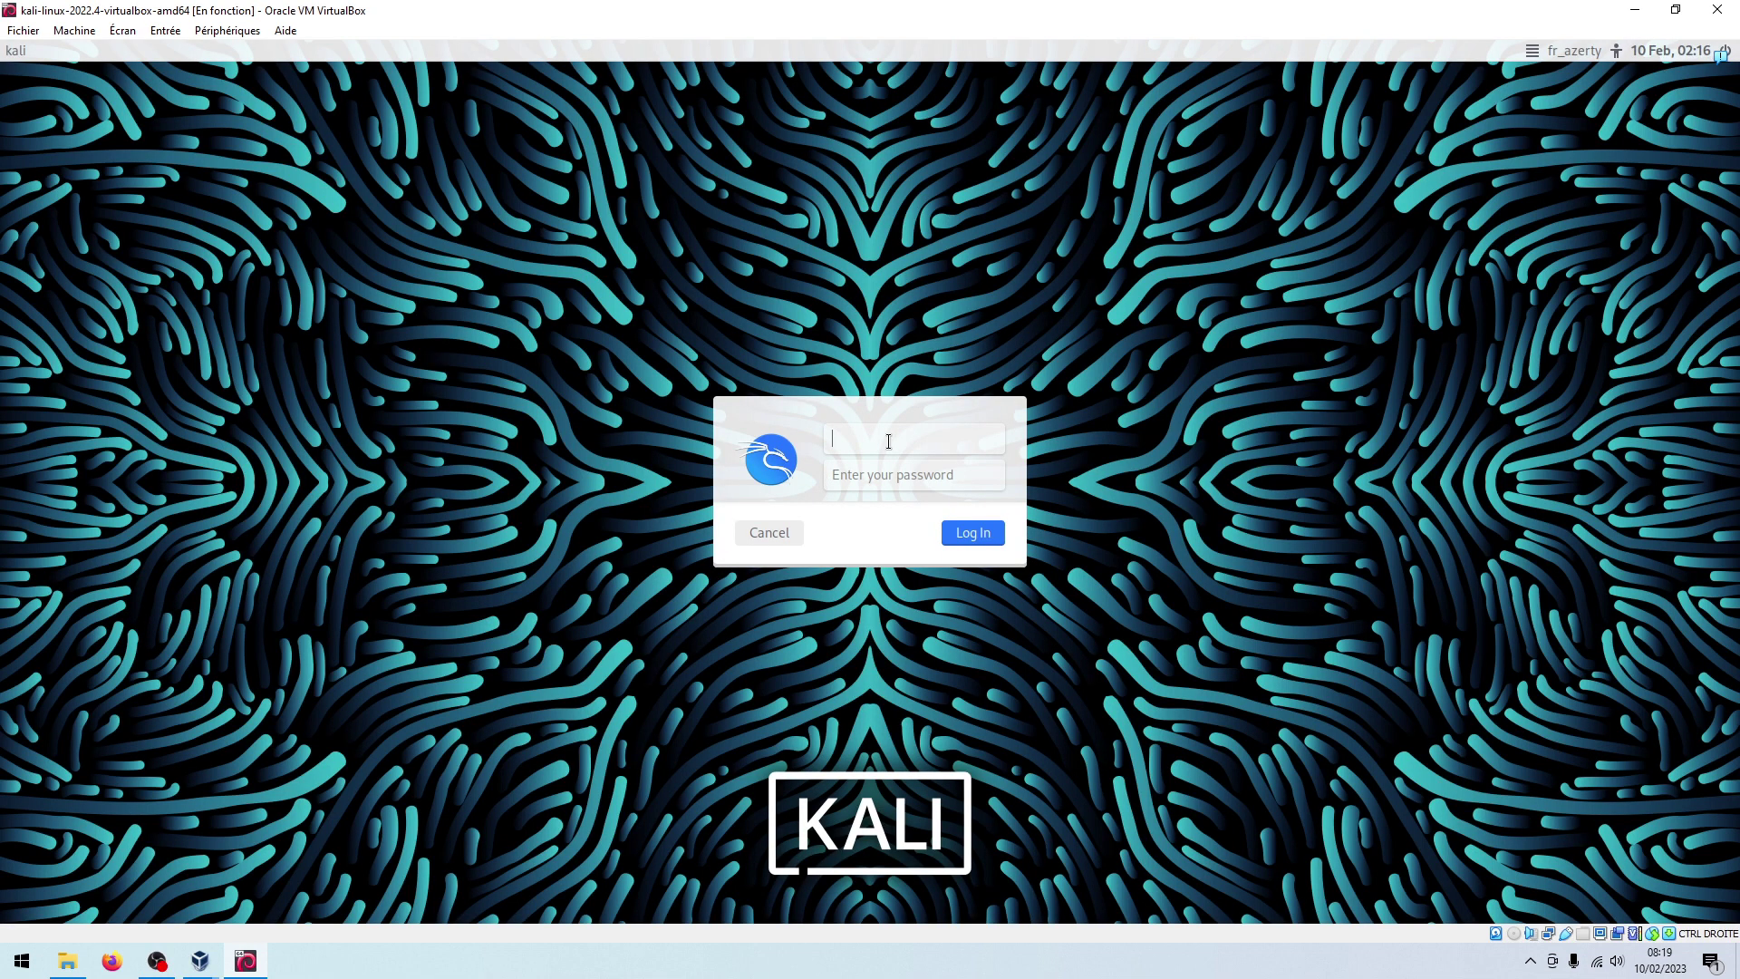
# Log in to the desktop with username root and the root password
pyautogui.write('root')
pyautogui.press('Return')
pyautogui.write('•••••••••••')
pyautogui.press('Return')
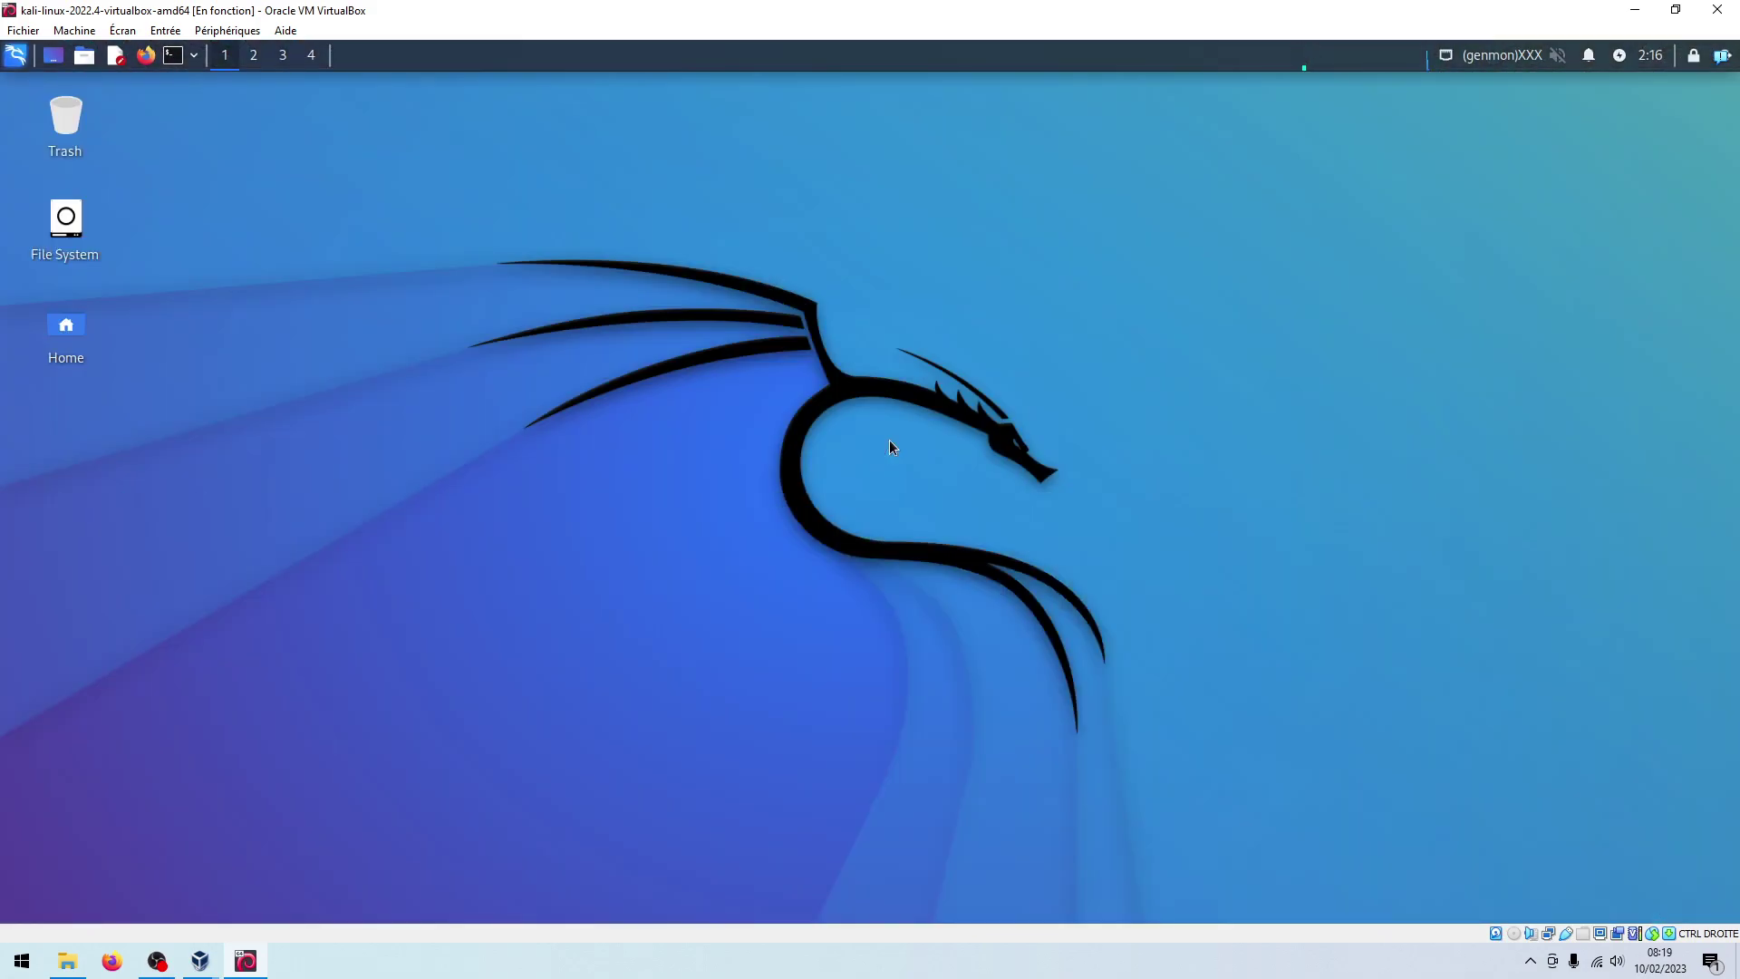
pyautogui.click(16, 57)
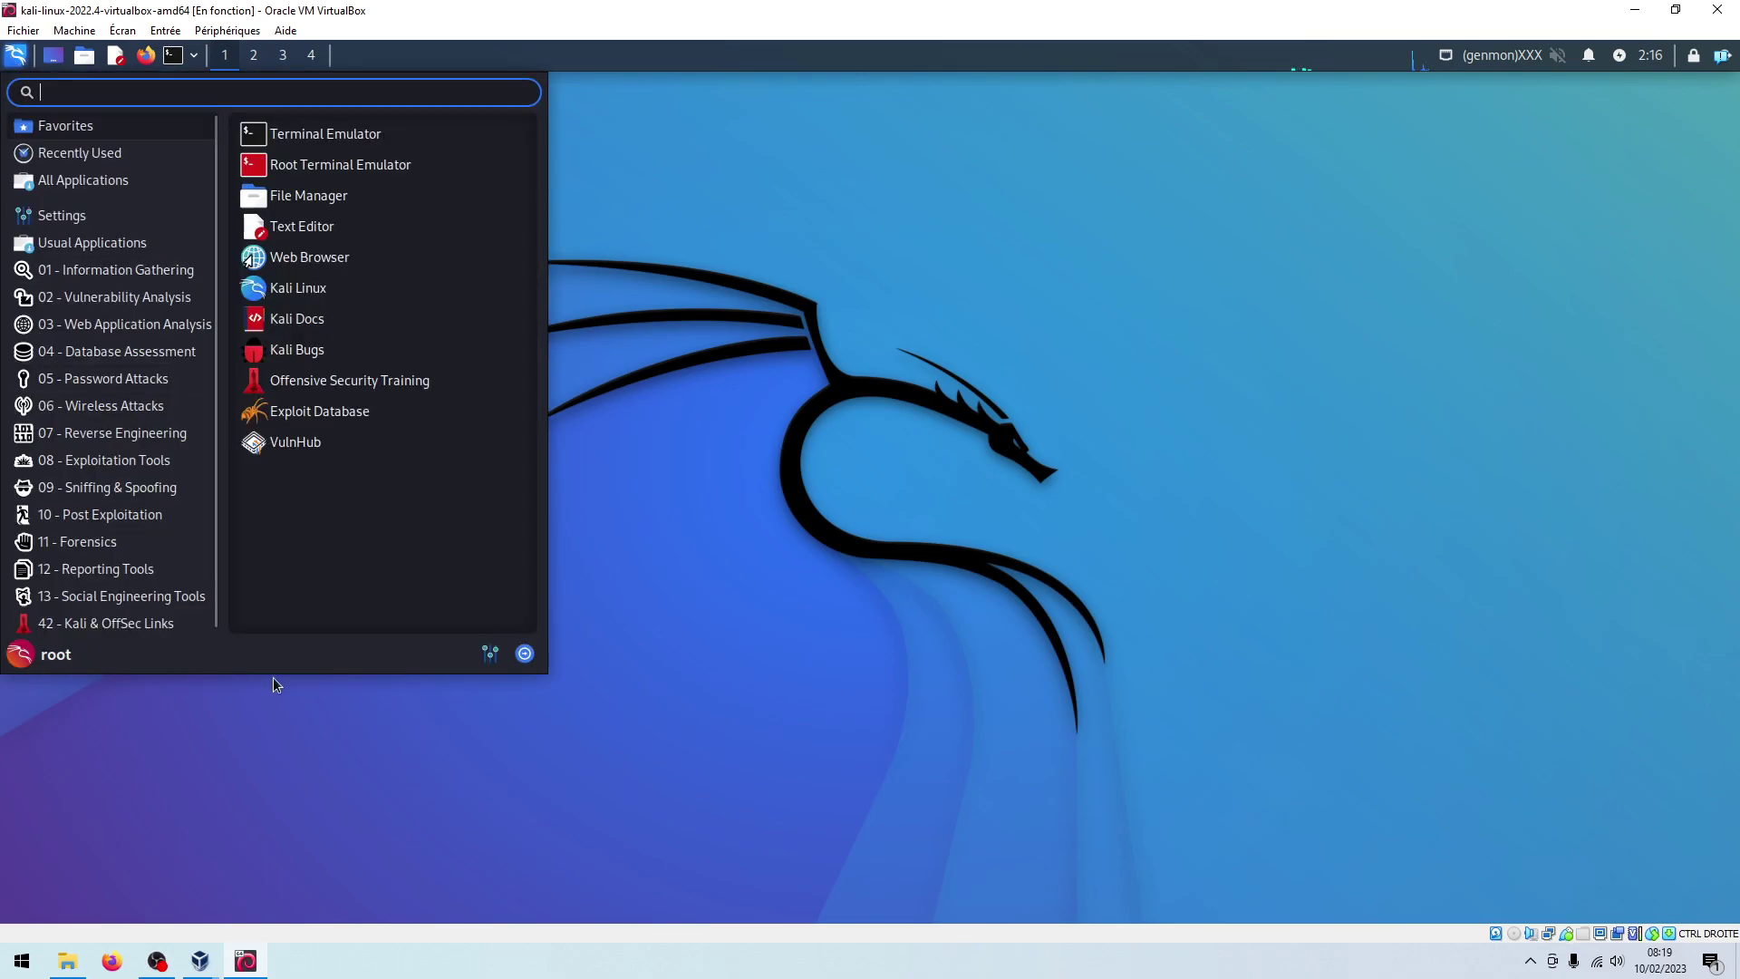